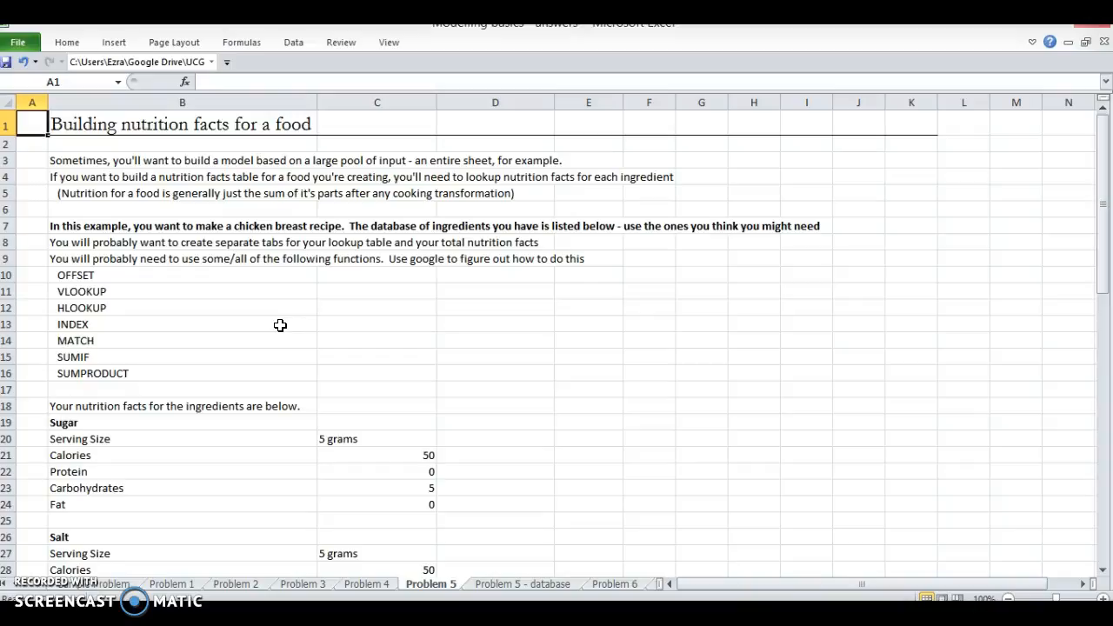
Step: Examine the nutrition facts listed for each ingredient on the Problem 5 sheet, including the Sugar, Salt and Soy Sauce blocks
left_click(191, 436)
scroll(192, 434, "down", 8)
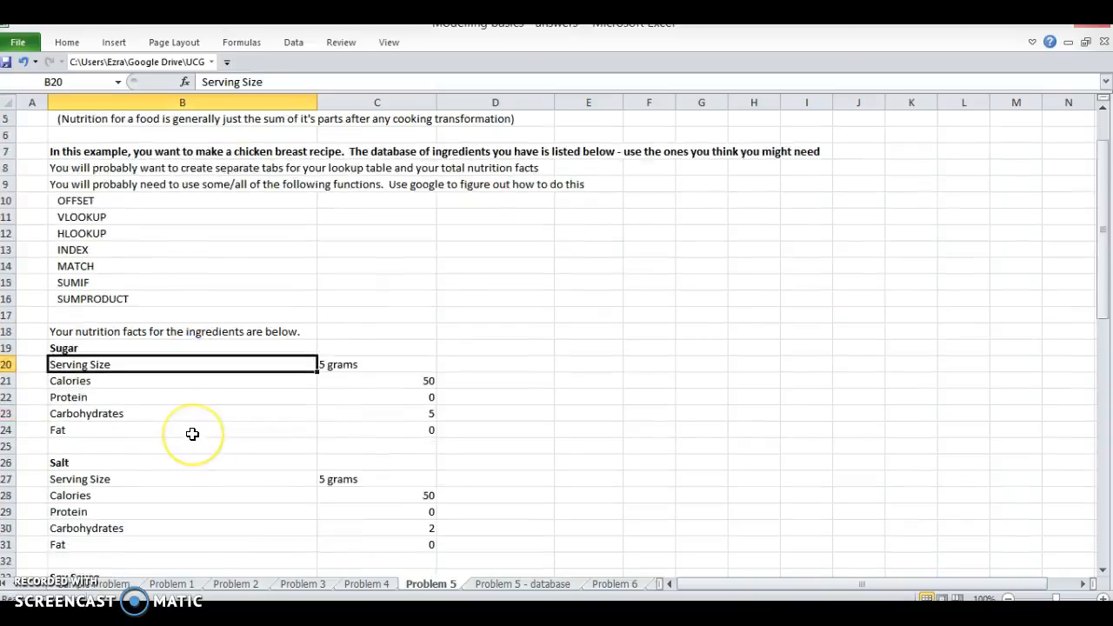
scroll(192, 434, "down", 5)
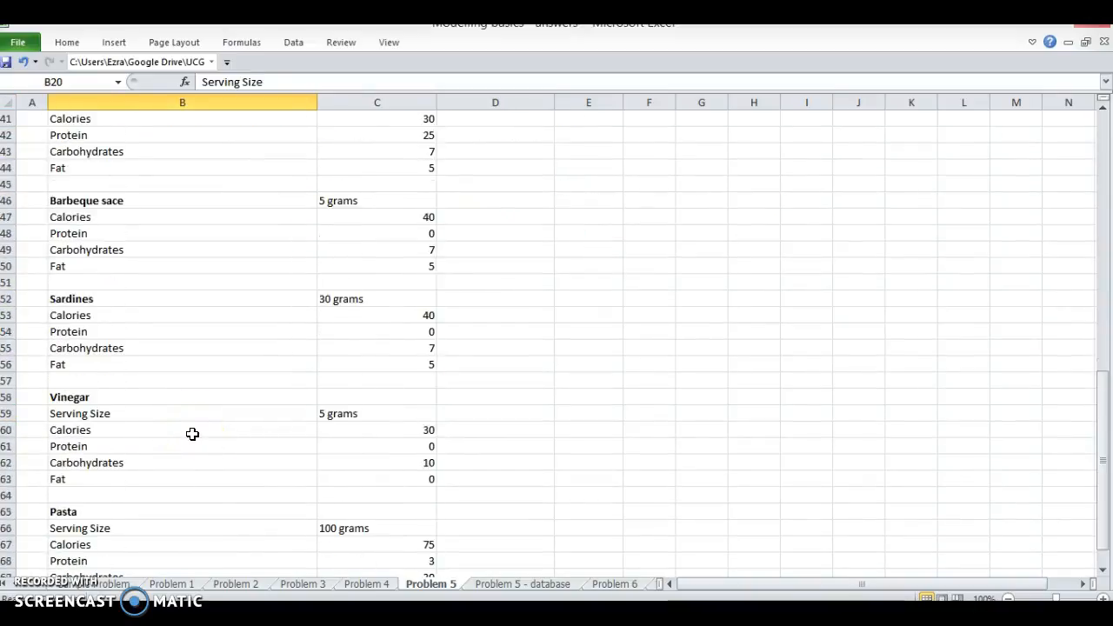
scroll(192, 434, "down", 2)
scroll(192, 434, "up", 9)
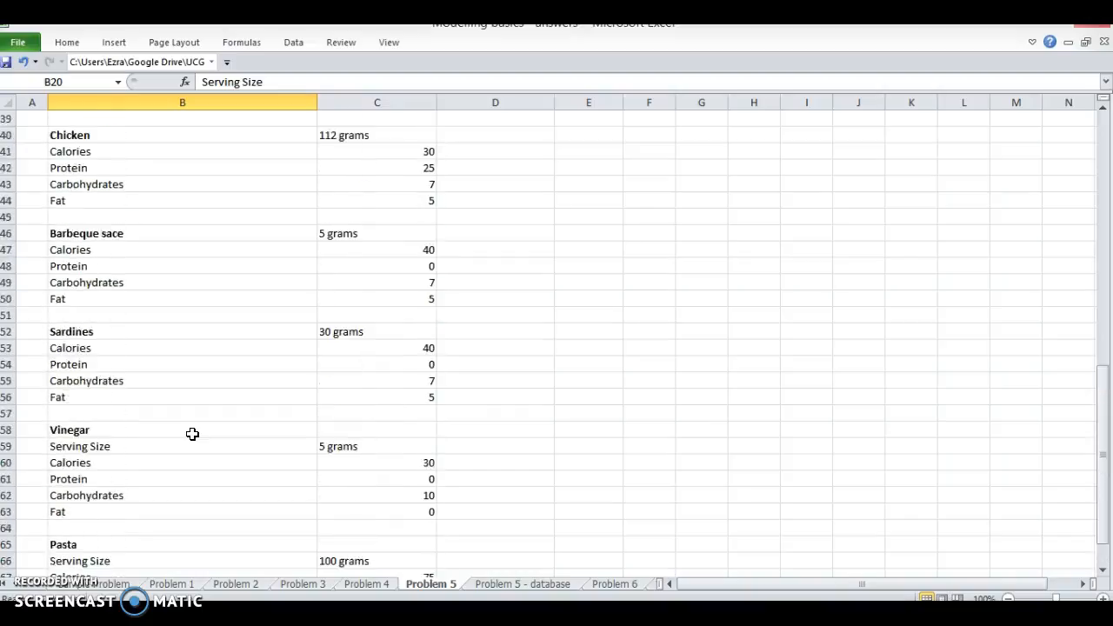
scroll(192, 434, "up", 4)
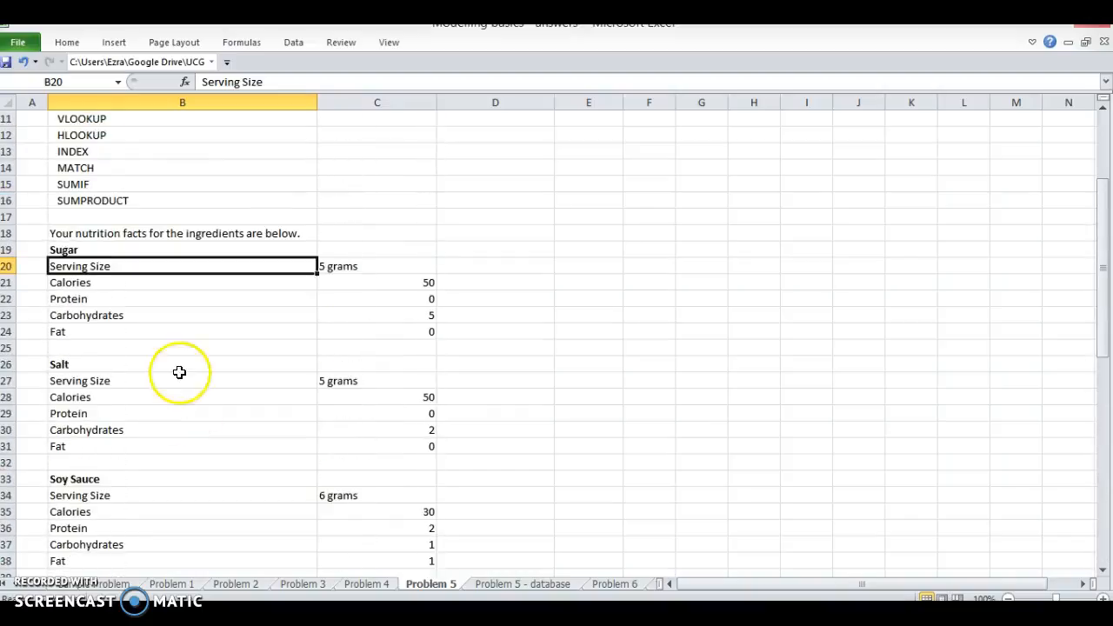
left_click(144, 286)
left_click_drag(147, 251, 390, 328)
left_click_drag(77, 369, 418, 443)
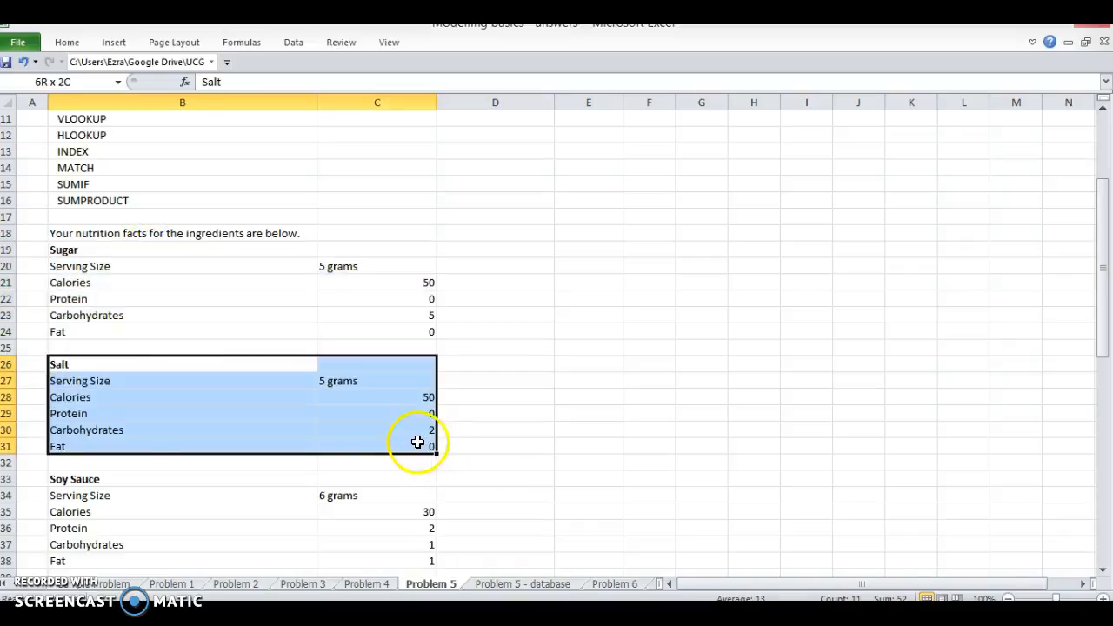
left_click(129, 479)
left_click_drag(130, 479, 405, 559)
scroll(373, 554, "down", 2)
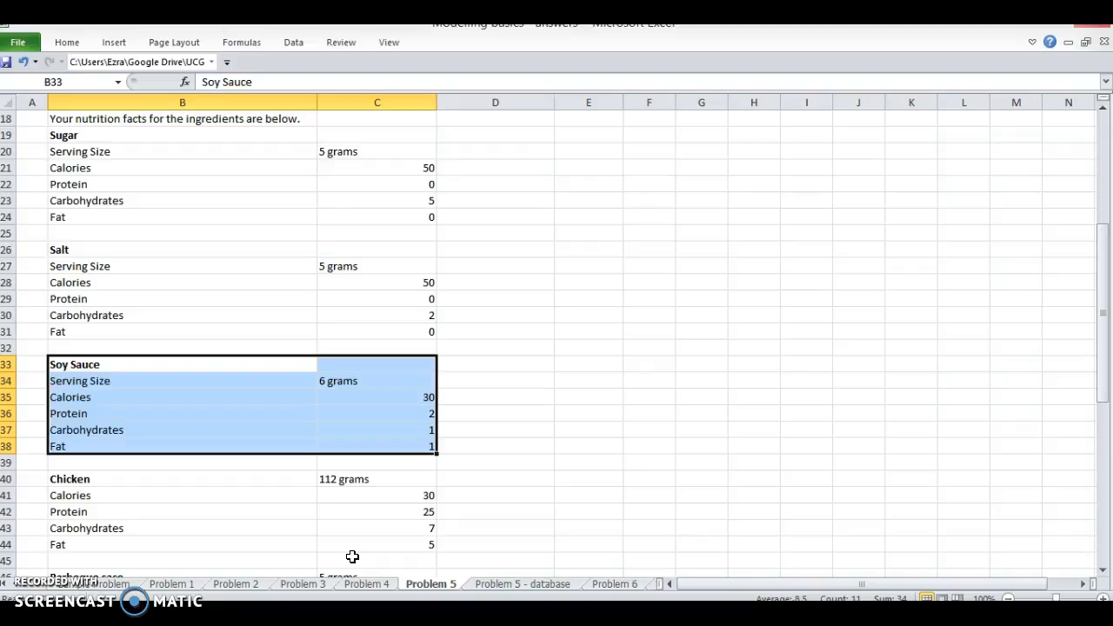
scroll(310, 442, "up", 6)
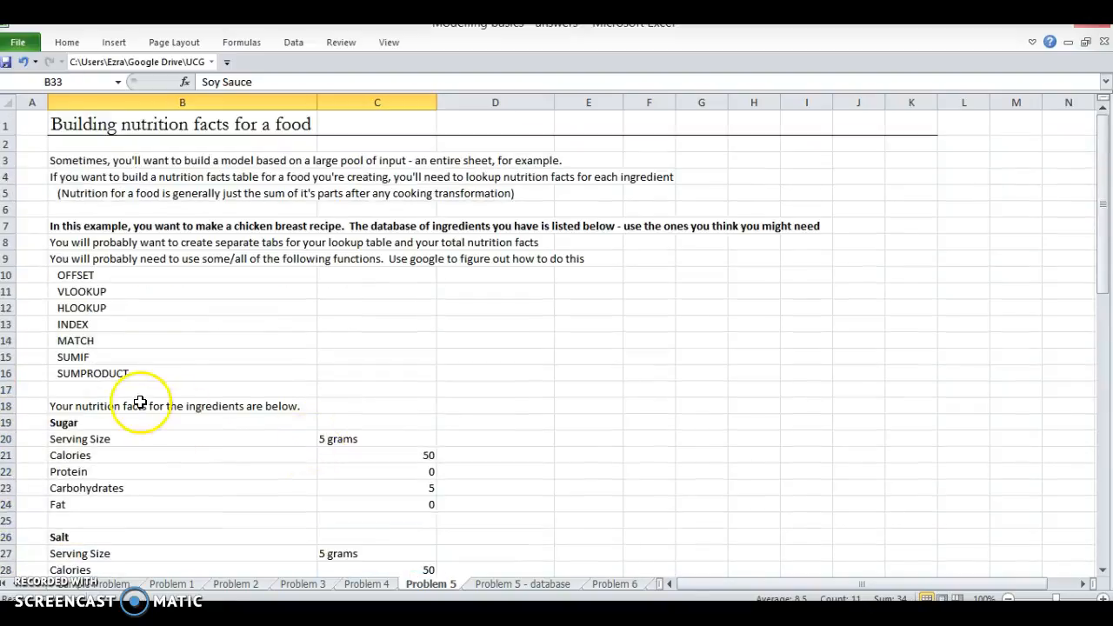
Step: Copy the labels from Serving Size to Fat in B20:B24 and paste them transposed as a row starting at E18
left_click(154, 438)
key("ctrl+shift+Down")
key("ctrl+c")
key("Right")
key("Right")
key("Up")
key("Right")
key("Up")
key("ctrl+alt+v")
key("alt+e")
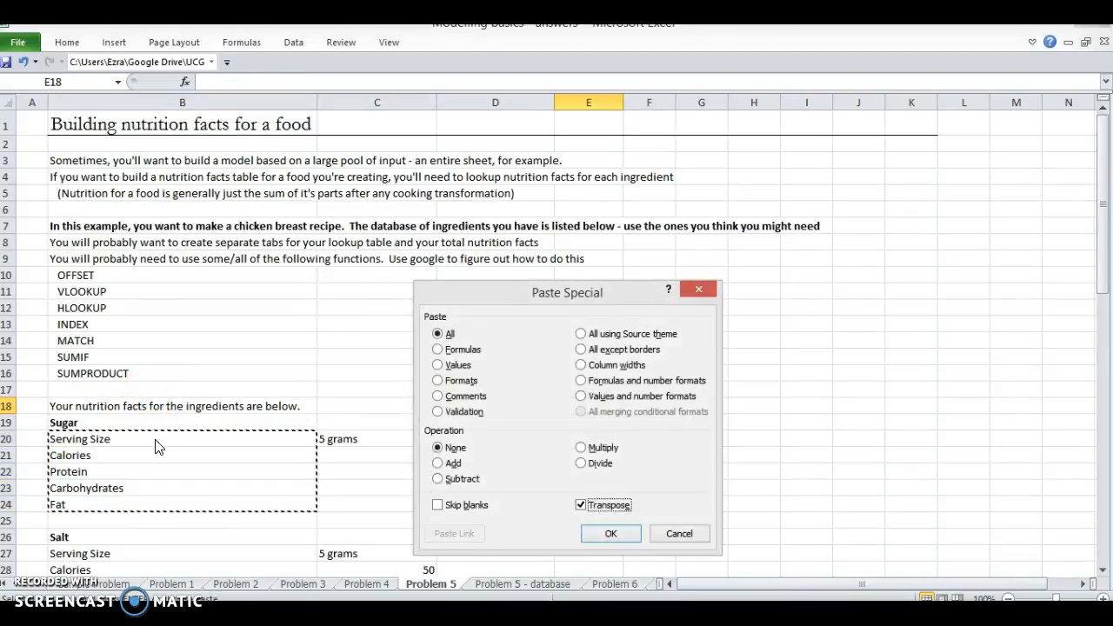
key("Return")
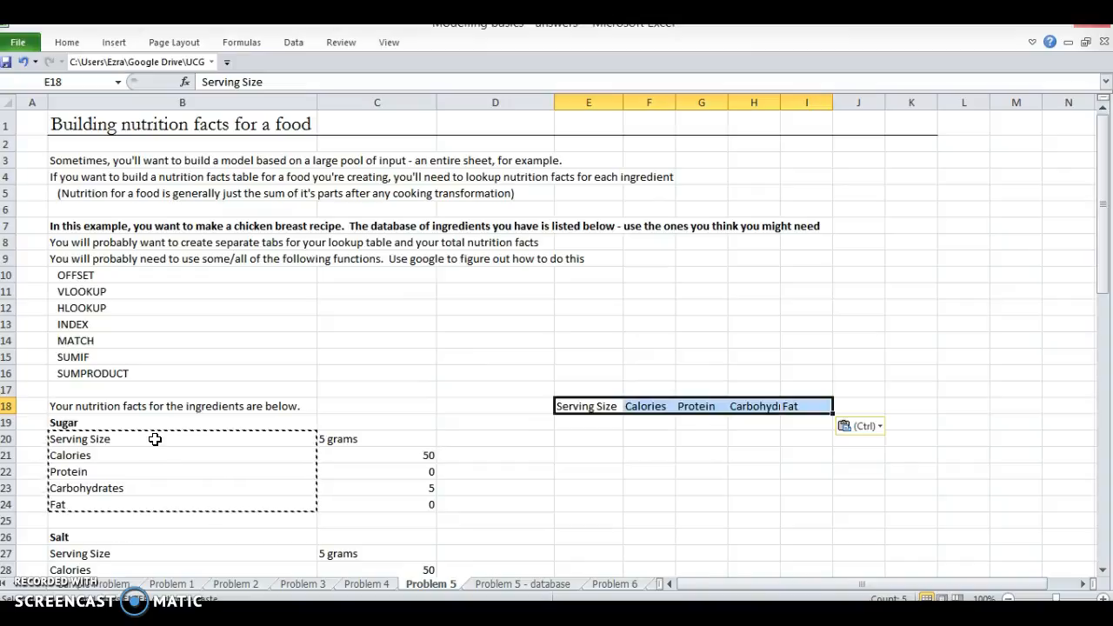
key("ctrl")
key("ctrl")
key("Escape")
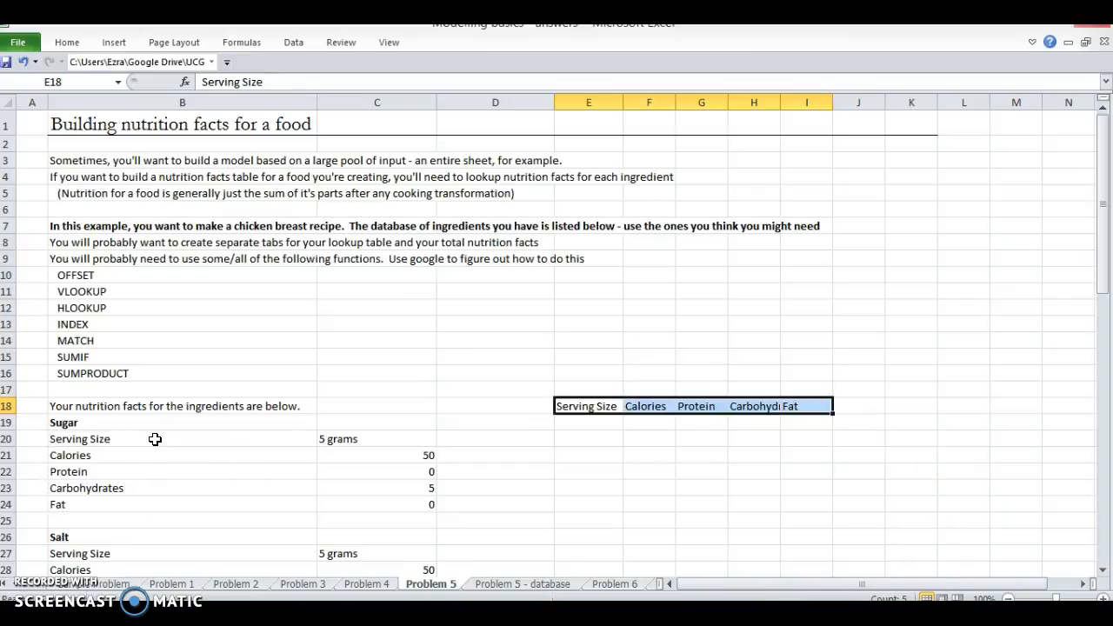
Step: AutoFit columns E to I, then set their width to 10 and wrap the heading text
key("ctrl+space")
key("alt+h")
key("o")
key("i")
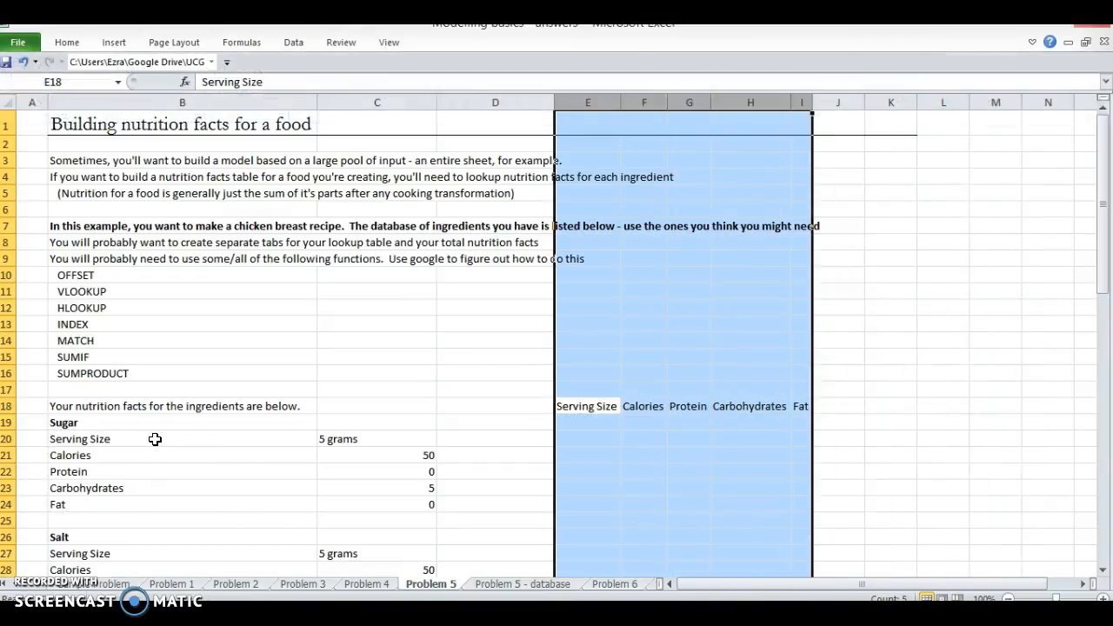
key("alt+h")
type("w10")
key("Escape")
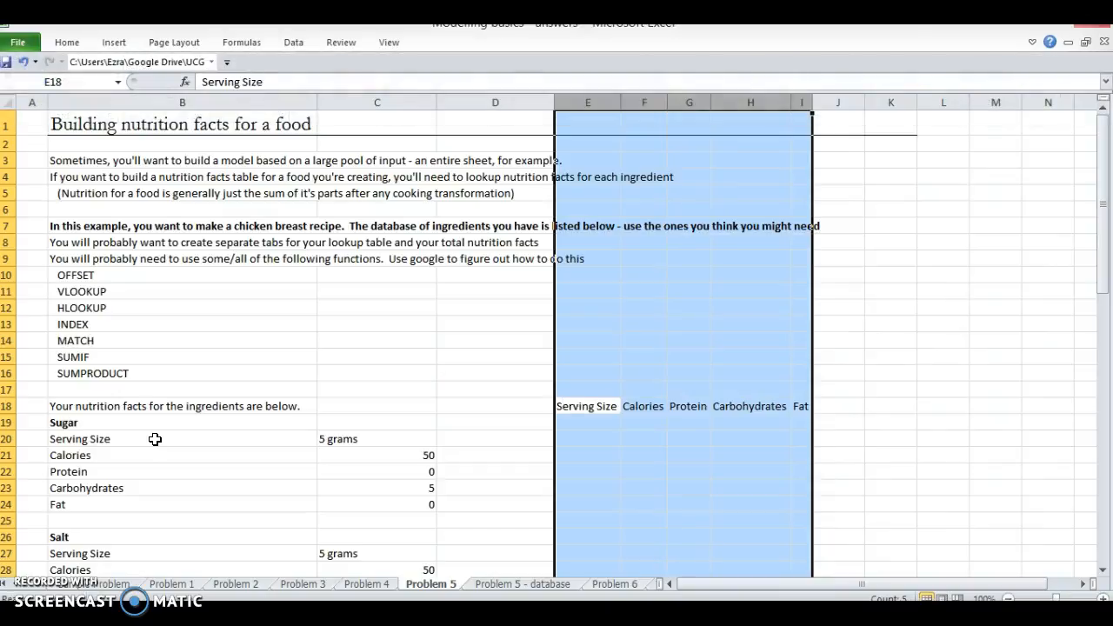
key("alt+h")
type("ow10")
key("Return")
Step: Move the row of headings one column over to start at F18 and enter the heading Ingredient in E18
key("Down")
key("Left")
key("Up")
key("Right")
key("shift+Right")
key("shift+Right")
key("shift+Right")
key("shift+Right")
key("ctrl+c")
key("Right")
key("ctrl+v")
key("Left")
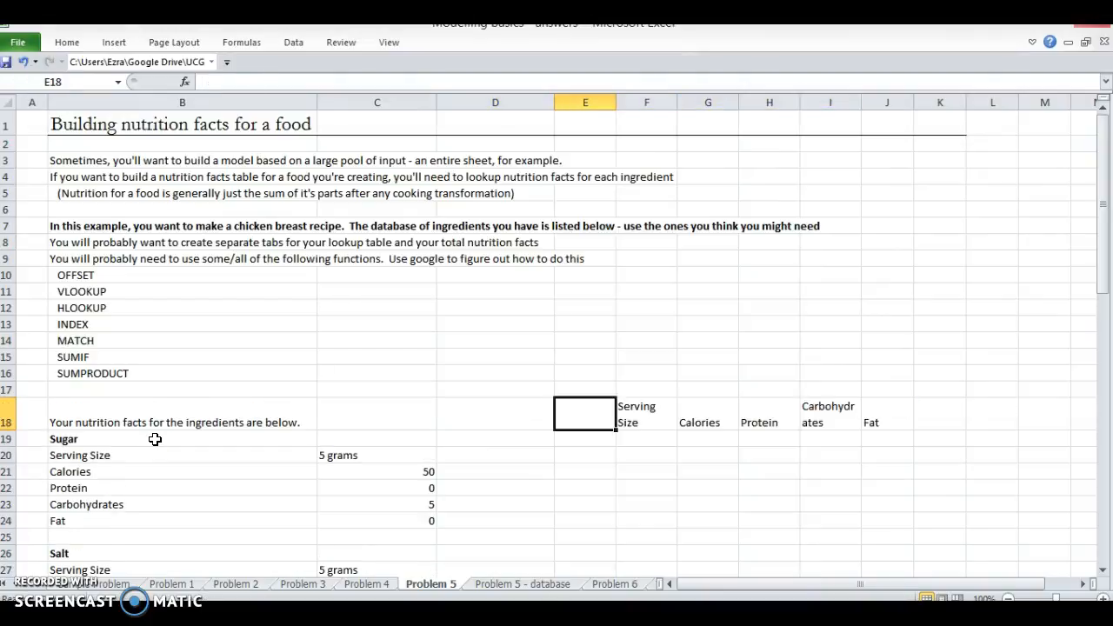
type("Ingredient")
key("Return")
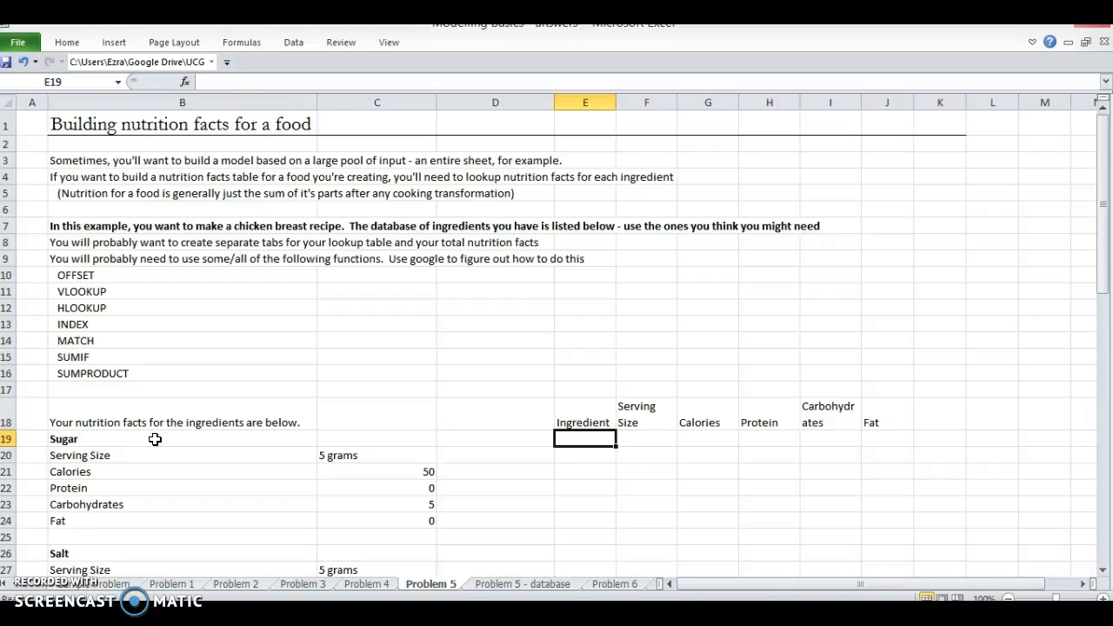
Step: Enter Sugar as the first ingredient in E19
key("shift+Down")
key("shift+Down")
key("shift+Down")
key("shift+Down")
key("Up")
key("Down")
type("Sugar")
key("Return")
Step: Copy the sugar values in C20:C24 and paste them transposed with formulas and number formats starting at G19
key("Left")
key("Left")
key("shift+Down")
key("shift+Down")
key("shift+Down")
key("shift+Down")
key("ctrl+c")
key("Right")
key("Right")
key("Right")
key("Up")
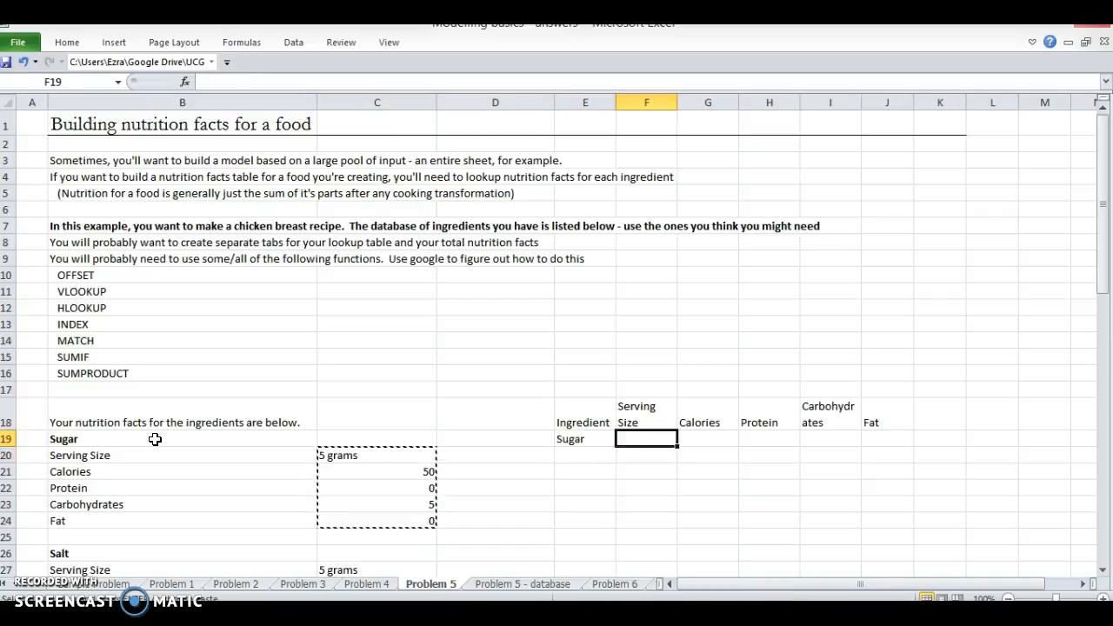
key("Right")
key("ctrl+alt+v")
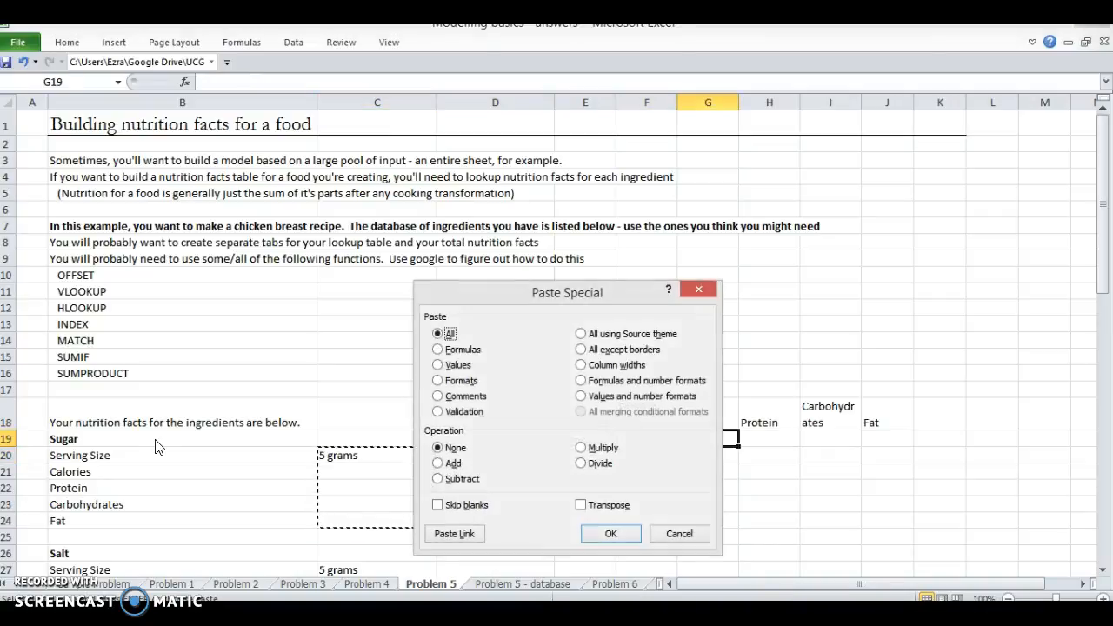
key("r")
key("e")
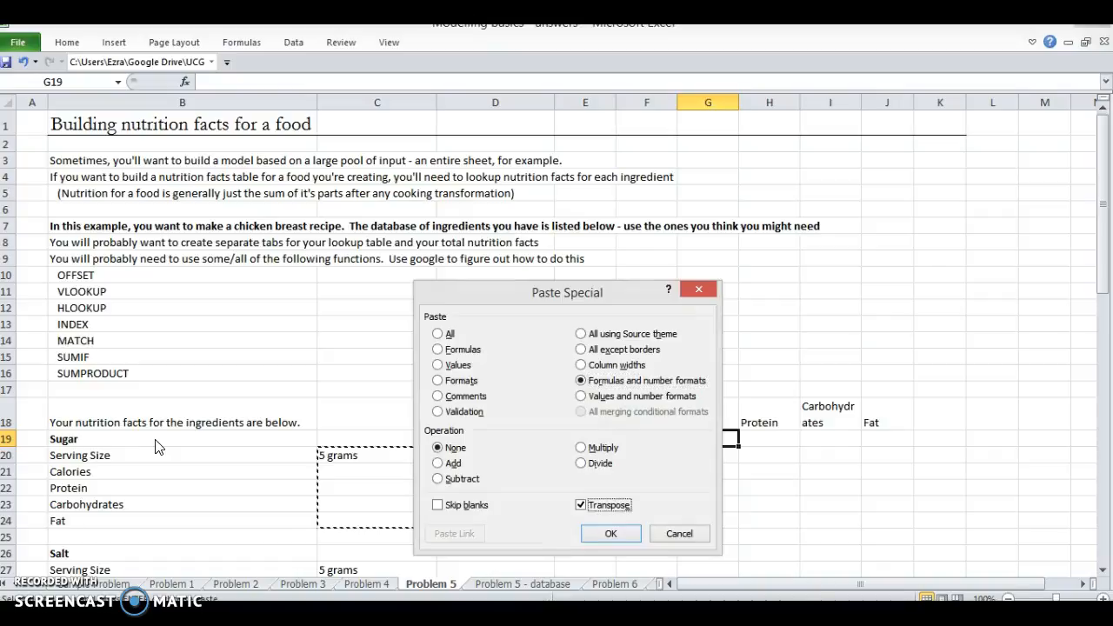
key("Return")
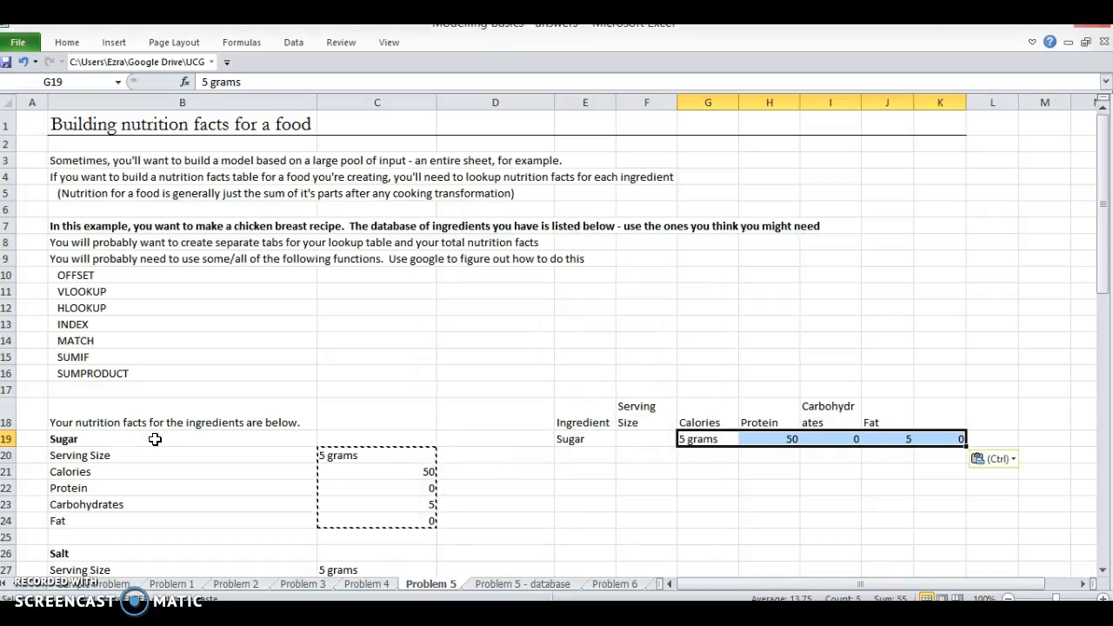
Step: Move the sugar values in row 19 one column back so they start at F19 under Serving Size
key("ctrl+x")
key("Left")
key("ctrl+v")
key("Left")
key("Left")
key("Left")
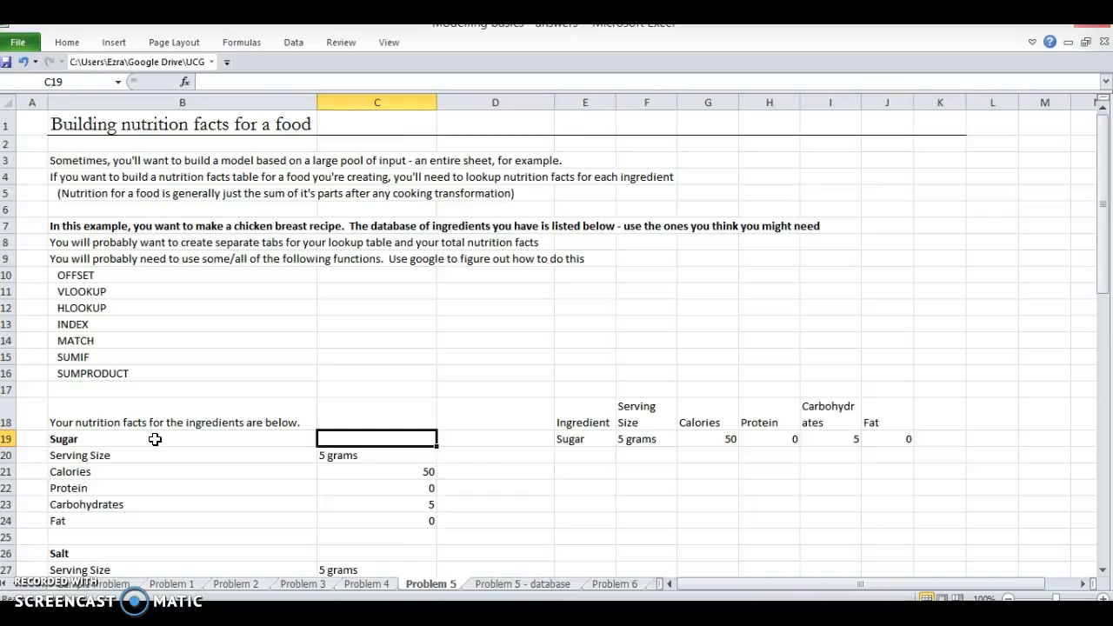
Step: Enter Salt as the second ingredient in E20
key("Right")
key("Right")
key("Down")
type("Salt")
key("Return")
Step: Copy the salt values in C27:C31 and paste them transposed into row 20 starting at F20
key("Left")
key("Left")
key("Down")
key("Down")
key("Down")
key("Down")
key("Down")
key("Down")
key("Down")
key("Down")
key("Down")
key("Down")
key("Up")
key("Up")
key("Up")
key("Up")
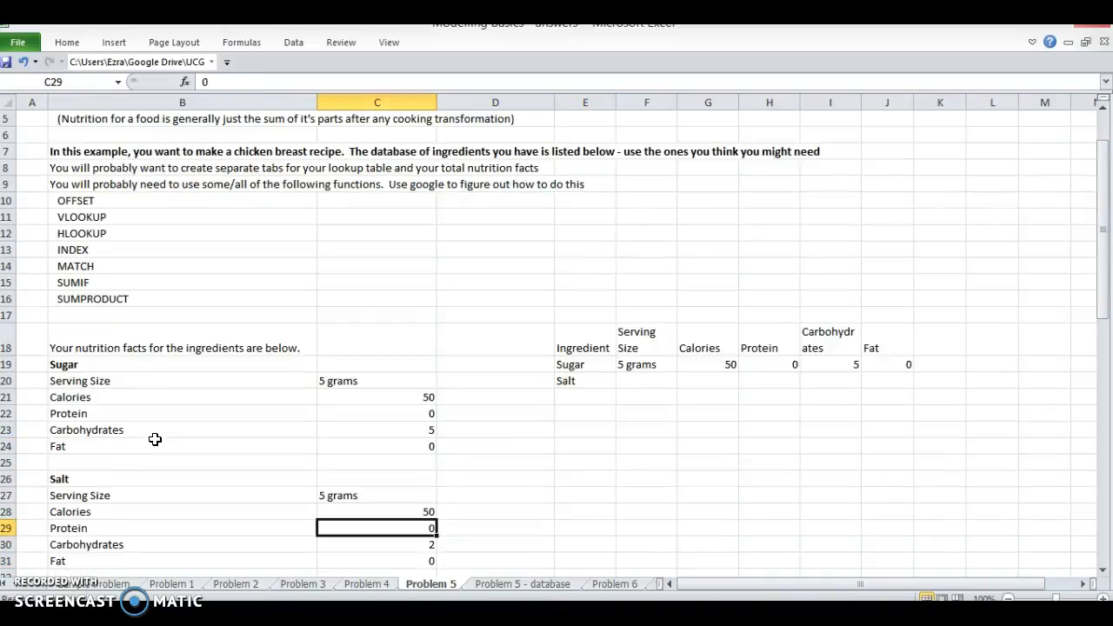
key("shift+Down")
key("shift+Down")
key("shift+Down")
key("shift+Down")
key("ctrl+c")
key("Right")
key("Right")
key("Up")
key("Up")
key("Up")
key("Up")
key("Up")
key("Up")
key("Up")
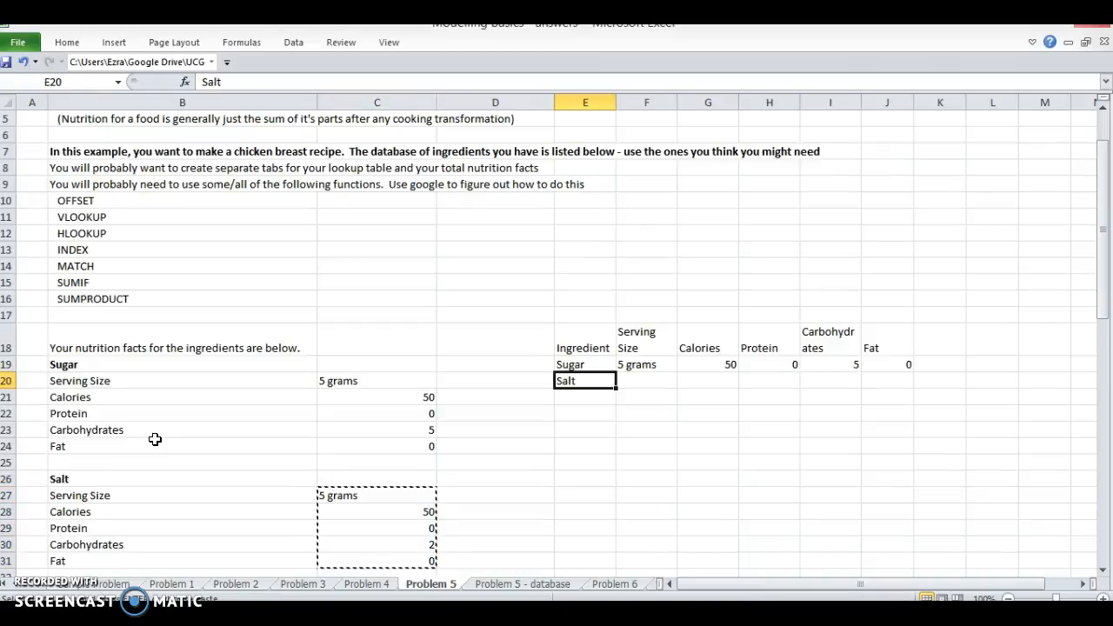
key("ctrl+alt+v")
key("Escape")
key("Right")
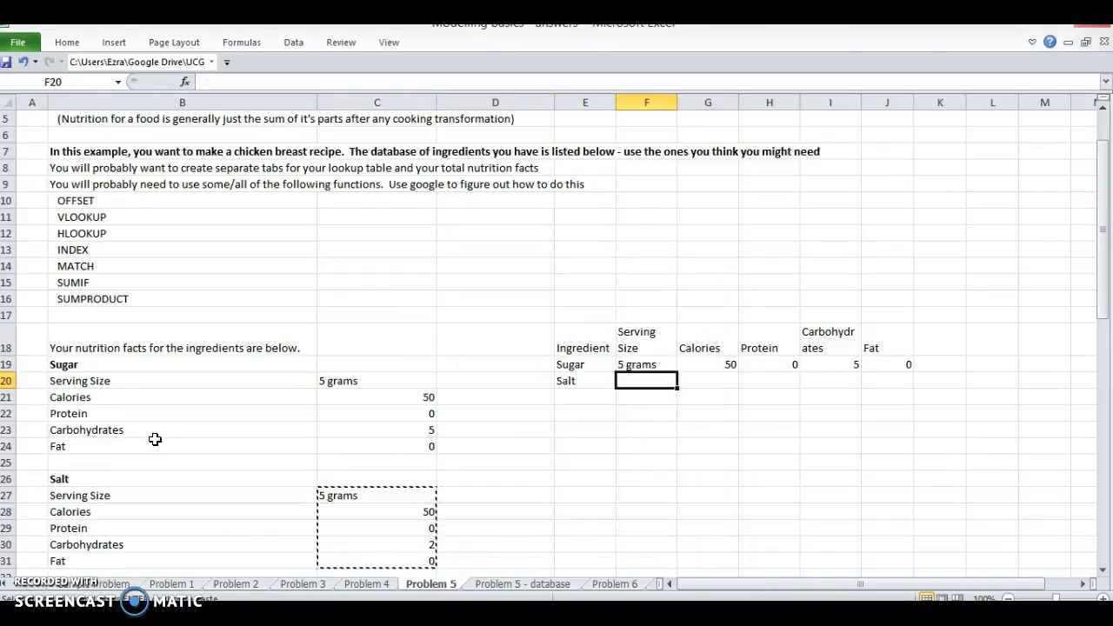
key("ctrl+alt+v")
key("e")
key("Return")
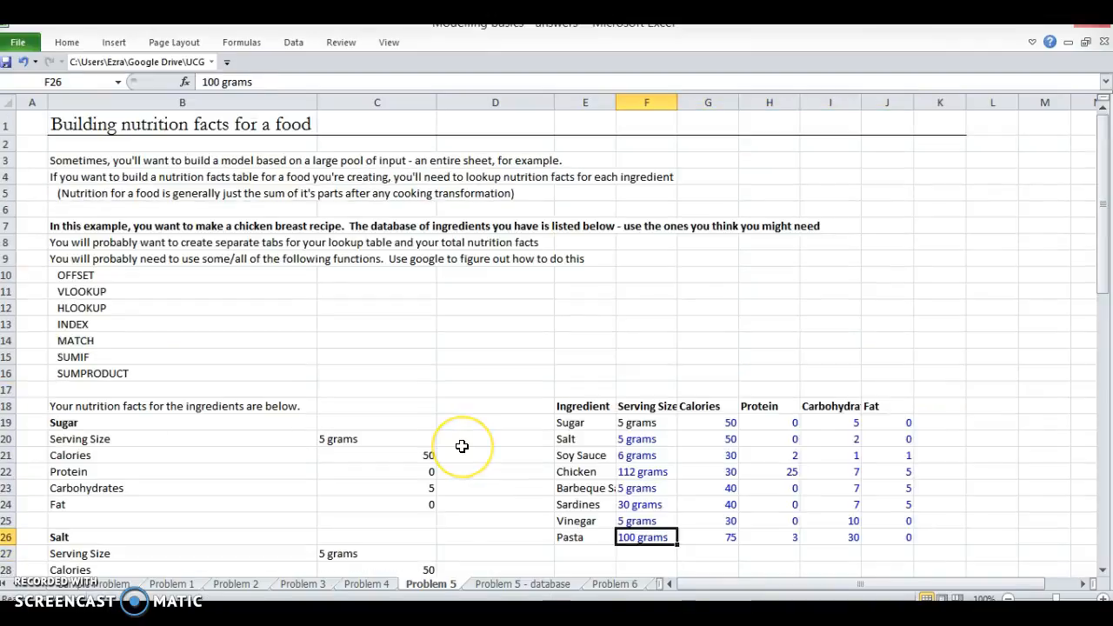
Step: Cut the whole ingredient table in E18:J26, including its headings
key("Left")
key("ctrl+shift+Up")
key("shift+Down")
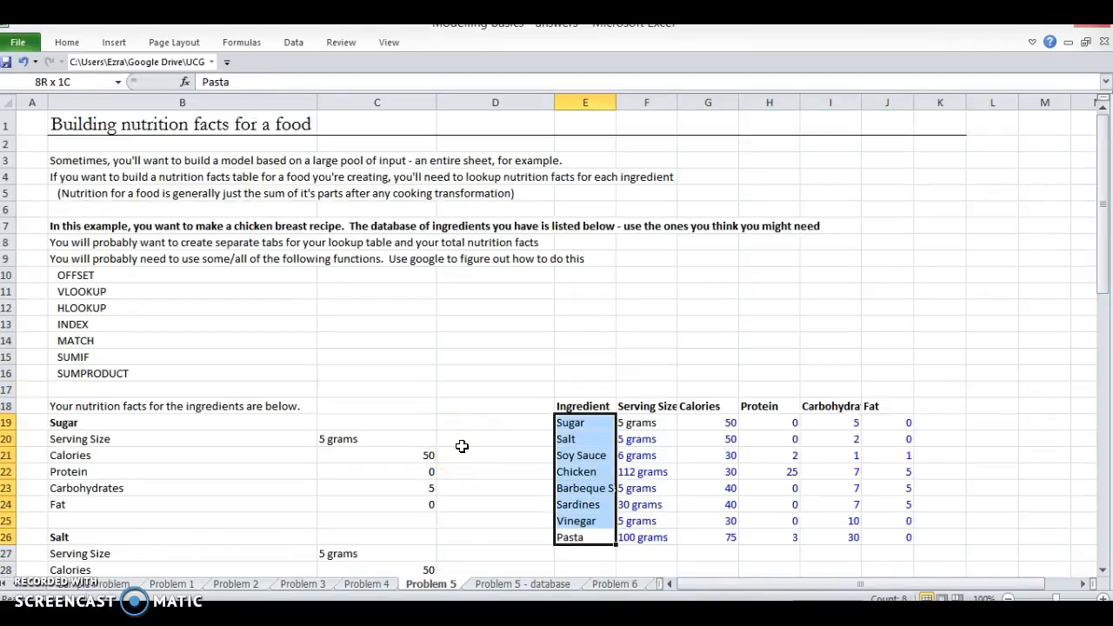
key("Up")
key("Up")
key("Up")
key("Up")
key("Up")
key("Up")
key("Up")
key("Up")
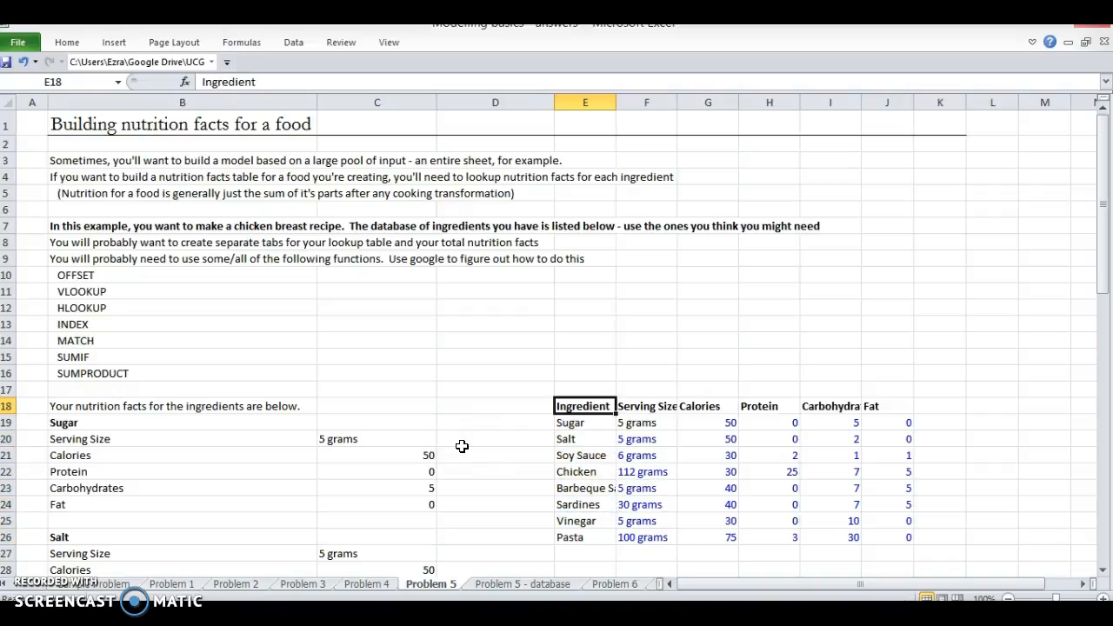
key("ctrl+shift+Right")
key("ctrl+shift+Down")
key("ctrl+c")
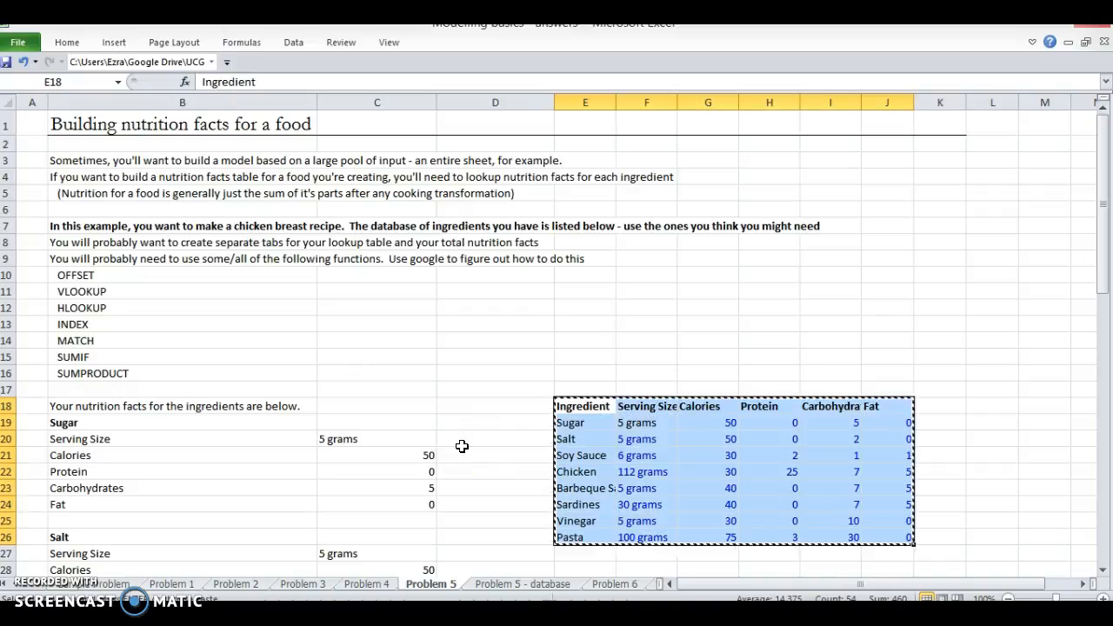
Step: Paste the ingredient table into the Problem 5 - database sheet starting at G1
key("ctrl+Page_Down")
key("Up")
key("Right")
key("Right")
key("Right")
key("Right")
key("ctrl+Up")
key("ctrl+v")
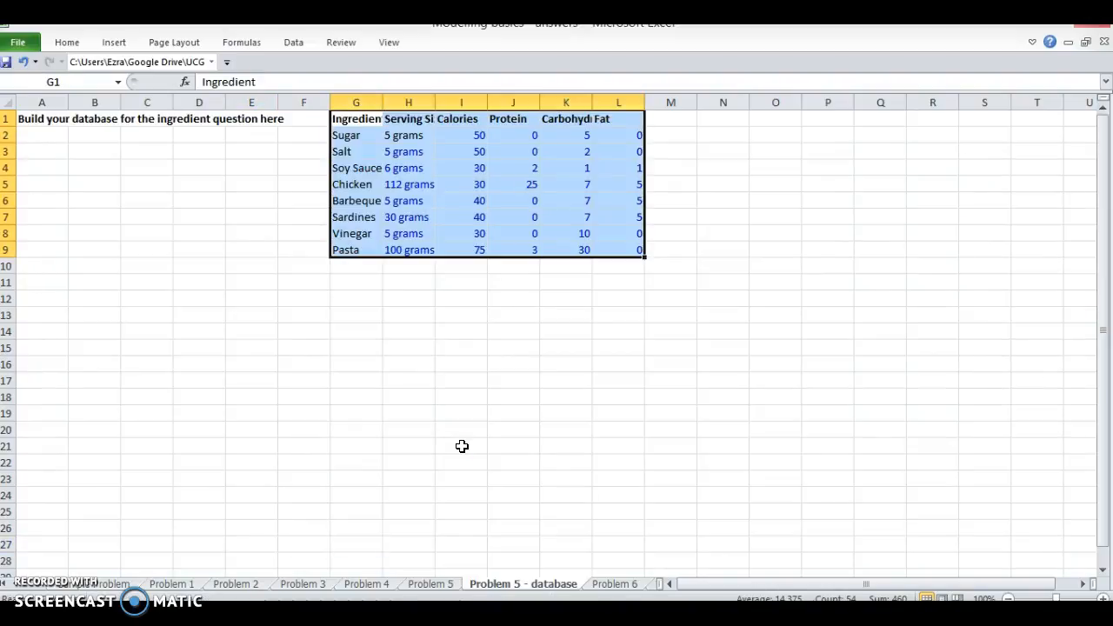
Step: AutoFit the database table's columns G to L, then set their width to 12
key("Right")
key("Left")
key("ctrl+space")
key("shift+Right")
key("shift+Right")
key("shift+Right")
key("shift+Right")
key("shift+Right")
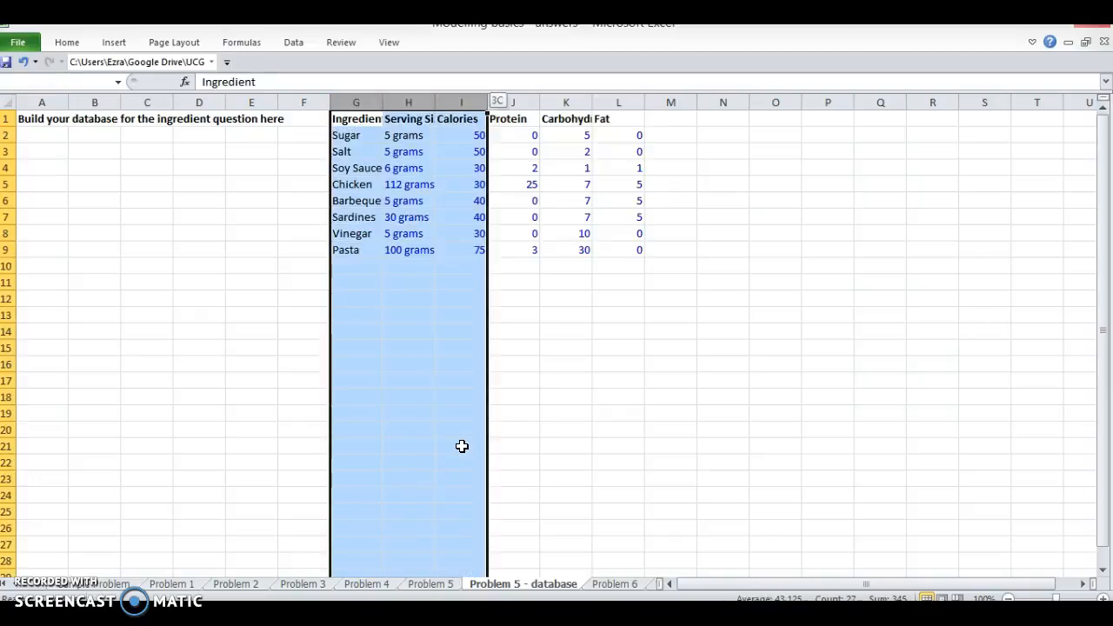
key("alt+h")
key("o")
key("i")
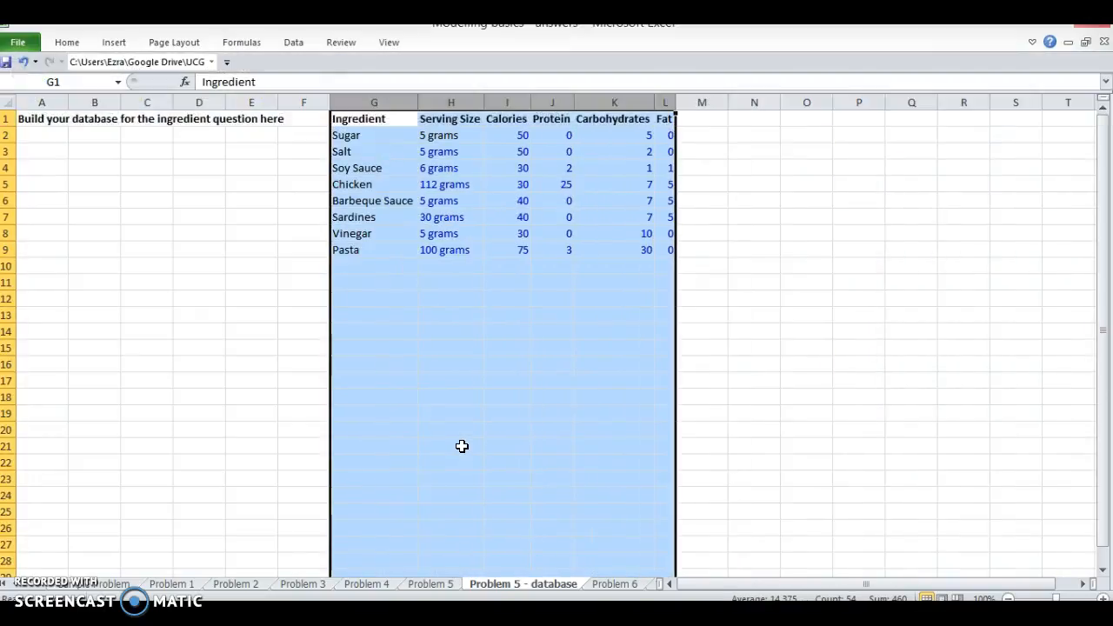
key("alt+h")
key("o")
key("i")
key("alt+h")
type("ow")
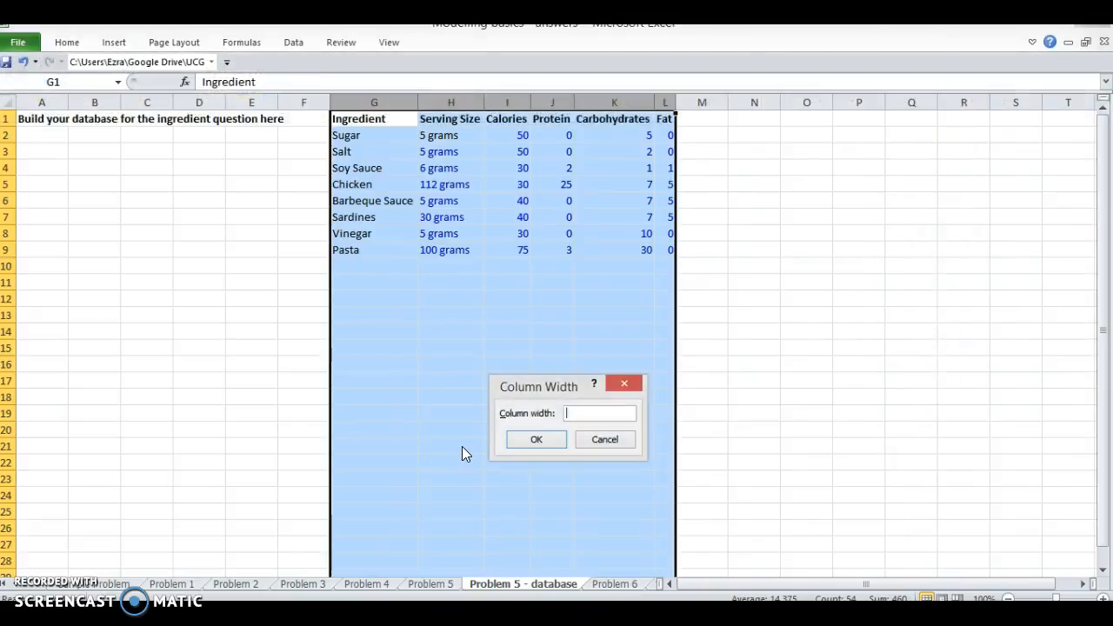
type("12")
key("Return")
key("Up")
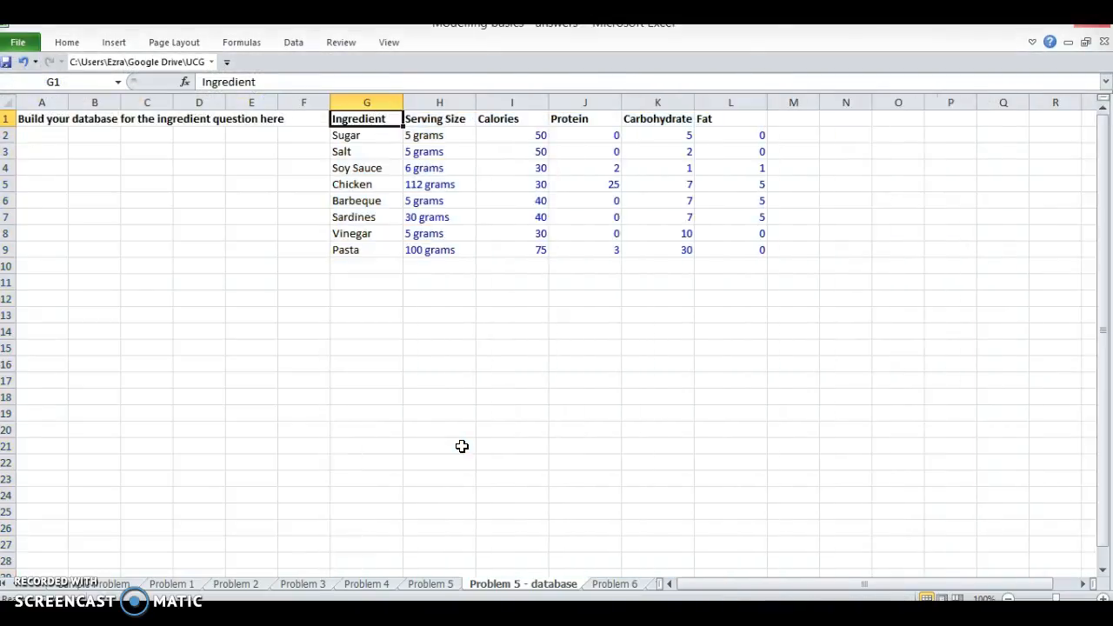
Step: On the Problem 5 sheet, clear the original ingredient nutrition data from row 19 down and the introductory line in B18
key("ctrl+Page_Up")
key("Left")
key("Left")
key("Down")
key("shift+space")
key("shift+Down")
key("shift+Down")
key("shift+Down")
key("shift+Down")
key("shift+Down")
key("shift+Down")
key("shift+Down")
key("shift+Down")
key("shift+Down")
key("shift+Down")
key("shift+Down")
key("shift+Down")
key("shift+Down")
key("shift+Down")
key("shift+Down")
key("shift+Down")
key("shift+Down")
key("shift+Down")
key("shift+Down")
key("shift+Down")
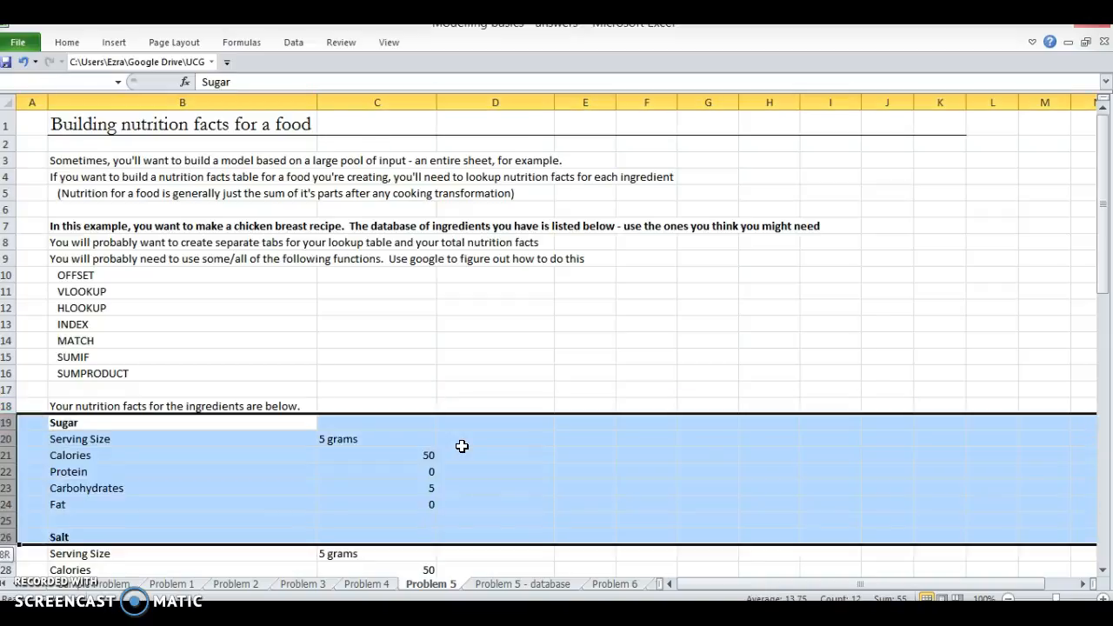
key("shift+Down")
key("shift+Down")
key("shift+Down")
key("shift+Down")
key("shift+Down")
key("shift+Down")
key("shift+Down")
key("shift+Down")
key("shift+Down")
key("shift+Down")
key("shift+Down")
key("shift+Down")
key("ctrl+shift+Down")
key("ctrl+shift+Up")
key("Delete")
key("Up")
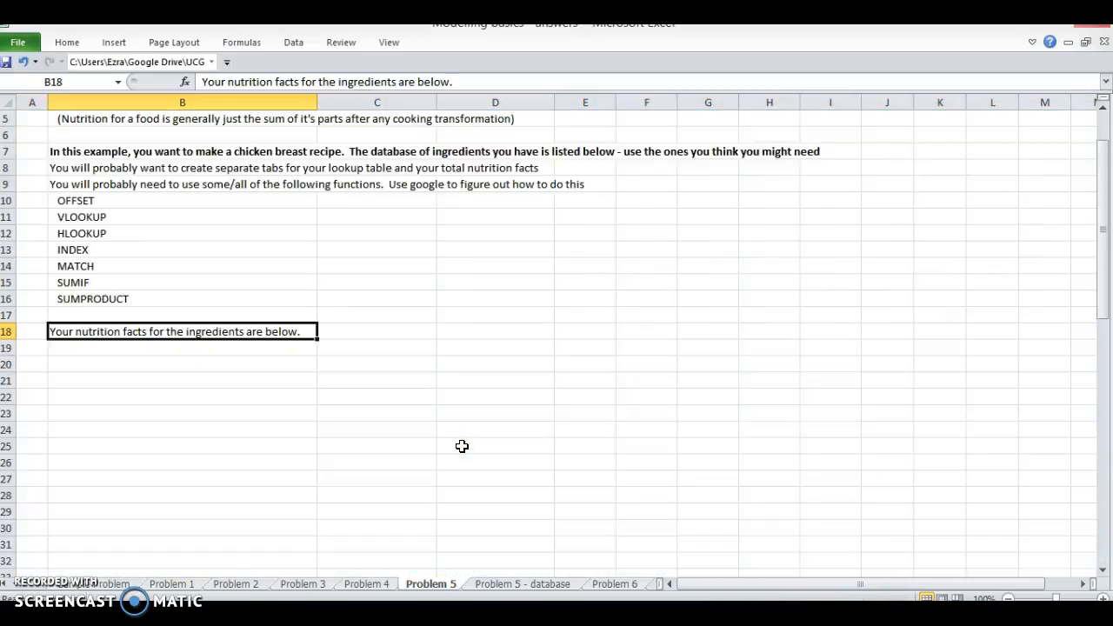
key("Delete")
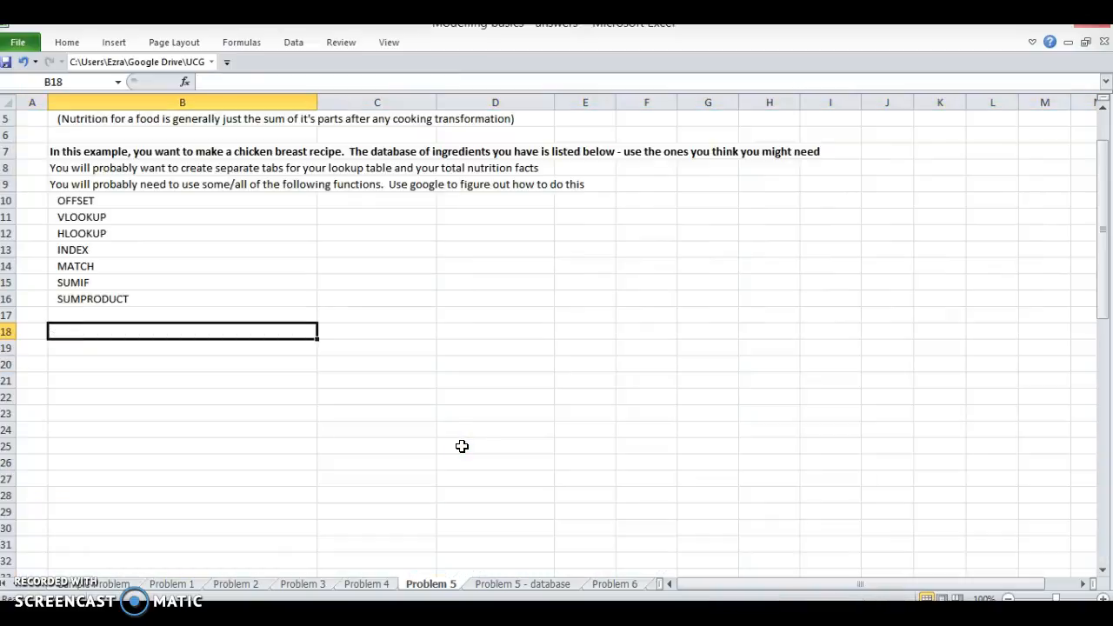
Step: Enter the label Total Ingredients in cell B22 of the Problem 5 sheet
key("Right")
key("Down")
key("Left")
key("Down")
key("Down")
key("Down")
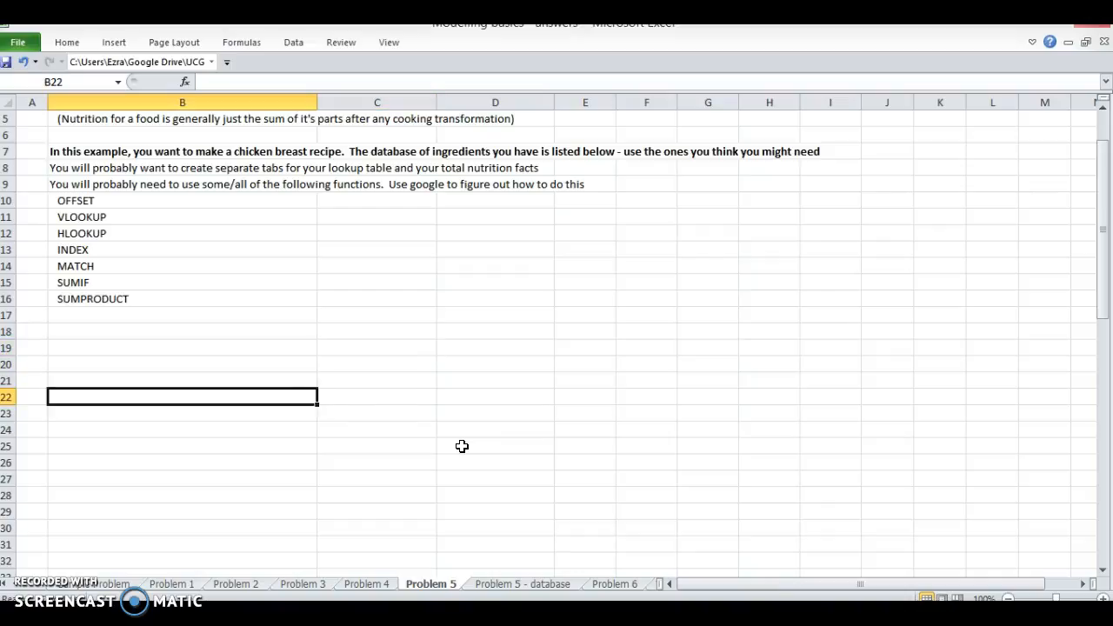
type("Tt")
key("BackSpace")
type("otal ")
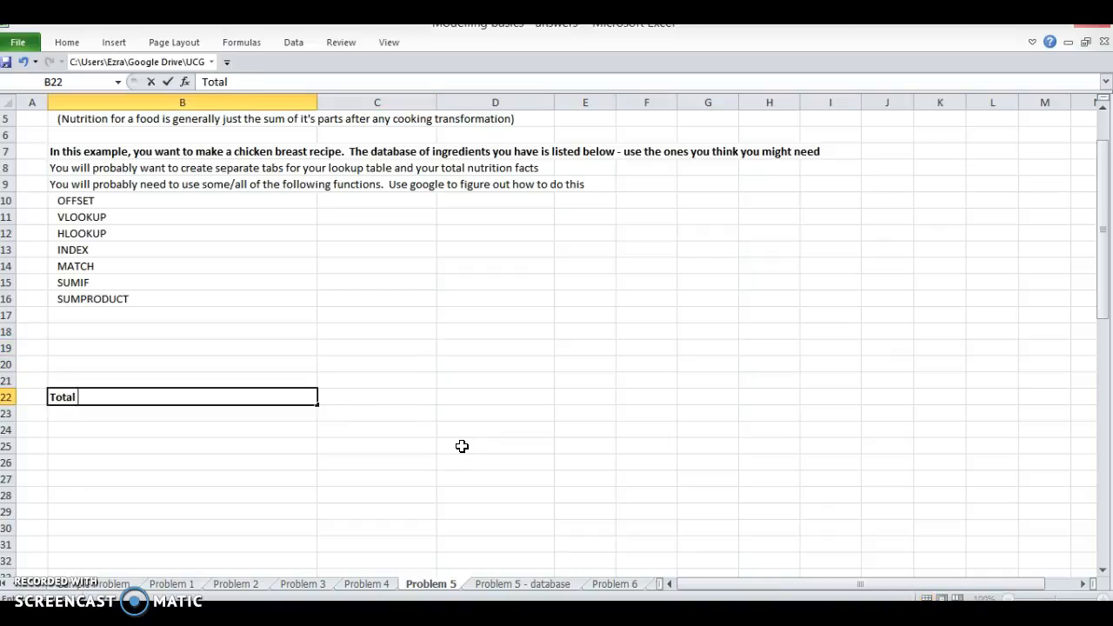
type("Ingredients")
key("Return")
Step: Enter the heading Ingredient in cell B18
key("Up")
key("Up")
key("Up")
key("Up")
key("Up")
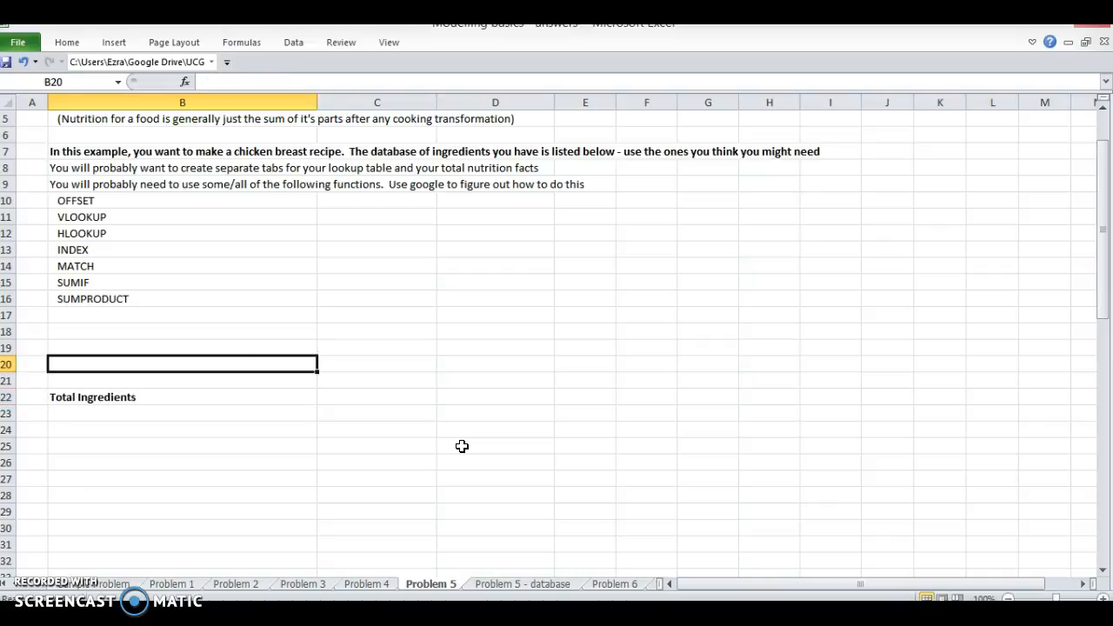
type("Ingredient")
key("Return")
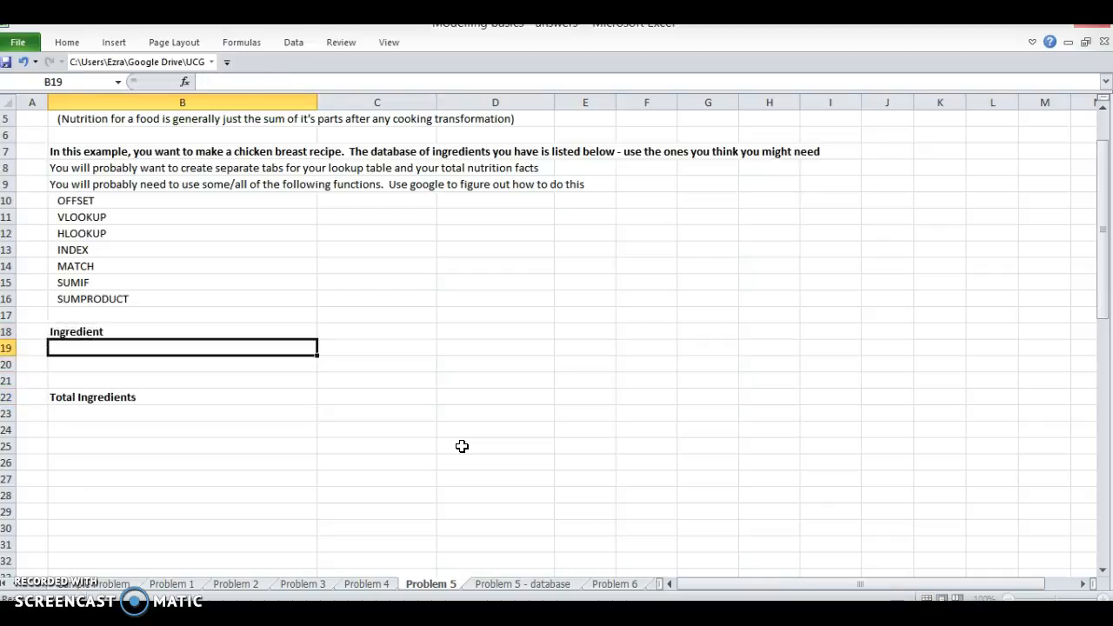
Step: Add a top border across B19:G19, directly beneath the heading row
key("shift+Right")
key("shift+Right")
key("shift+Right")
key("shift+Right")
key("shift+Right")
key("alt+h")
key("b")
key("p")
Step: Enter a formula in C18 that links to the Serving Size heading in H1 of the Problem 5 - database sheet
key("Up")
key("Right")
type("=")
key("ctrl+Page_Down")
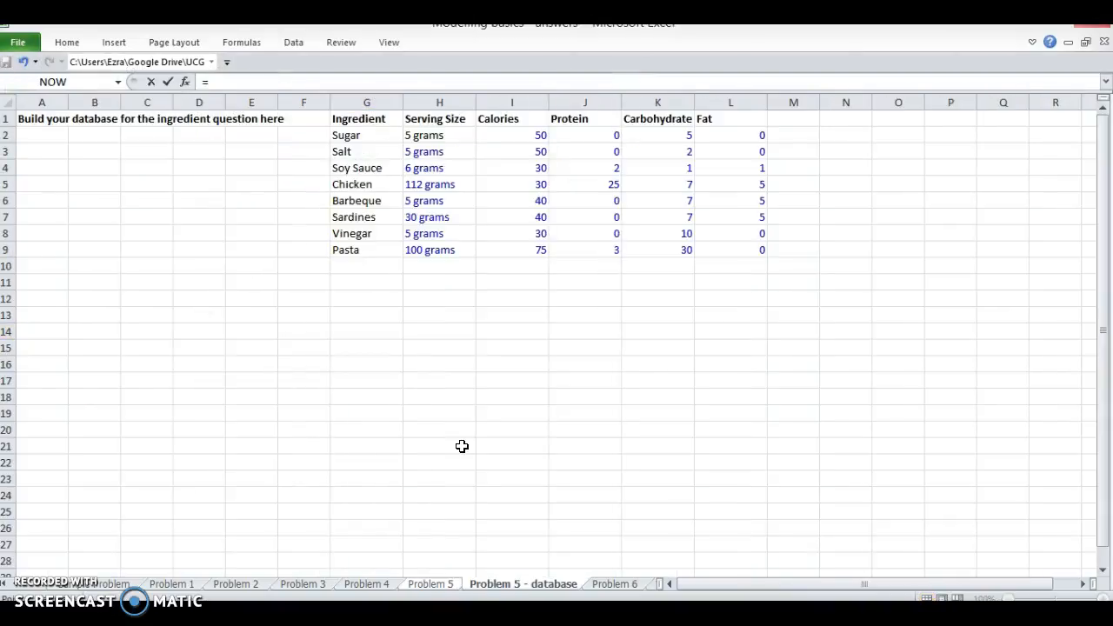
key("Right")
key("Up")
key("Right")
key("Right")
key("Right")
key("Right")
key("Right")
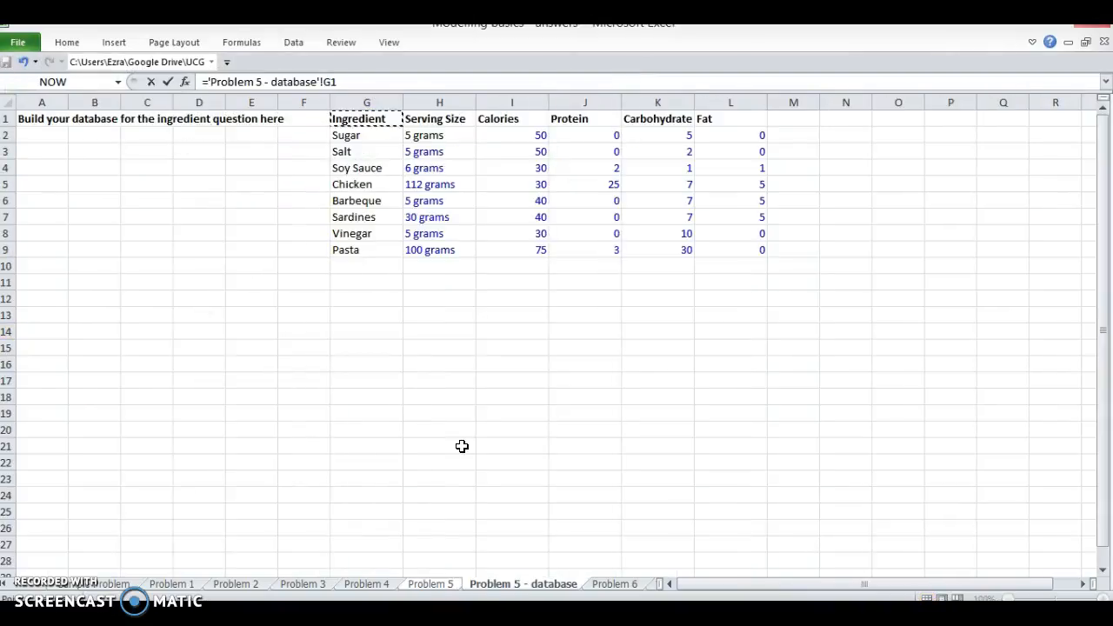
key("Right")
key("Return")
Step: Fill the linked heading formula in C18 right through G18
key("Up")
key("shift+Right")
key("shift+Right")
key("shift+Right")
key("shift+Right")
key("ctrl+r")
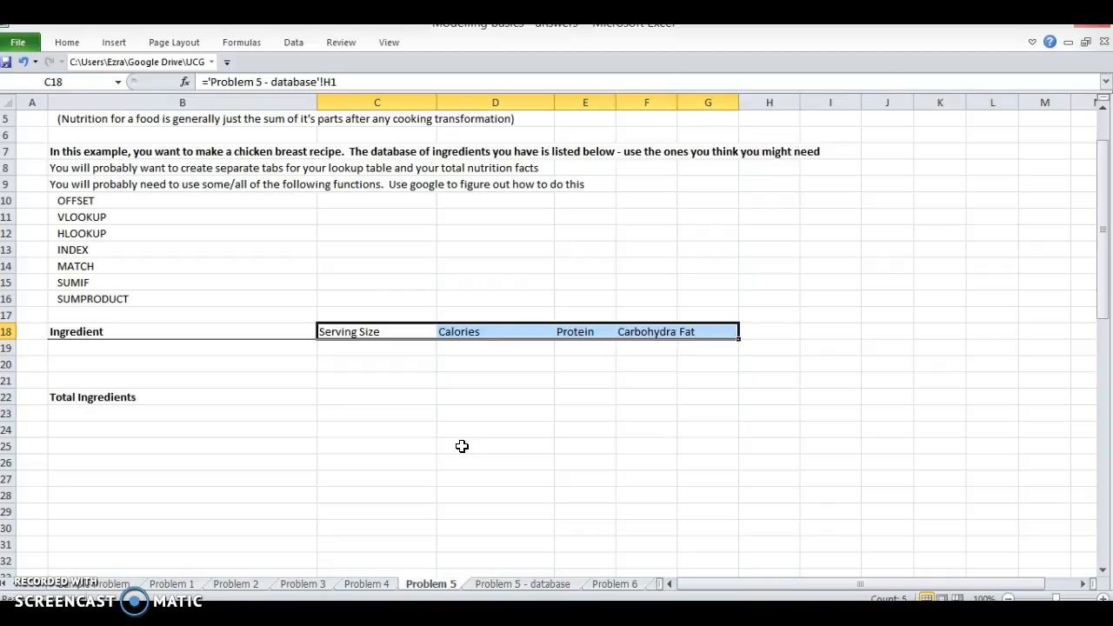
Step: Lock the row in C18's link so it reads ='Problem 5 - database'!H$1, and refill it across to G18
key("F2")
key("F4")
key("F4")
key("Return")
key("Up")
key("Down")
key("Left")
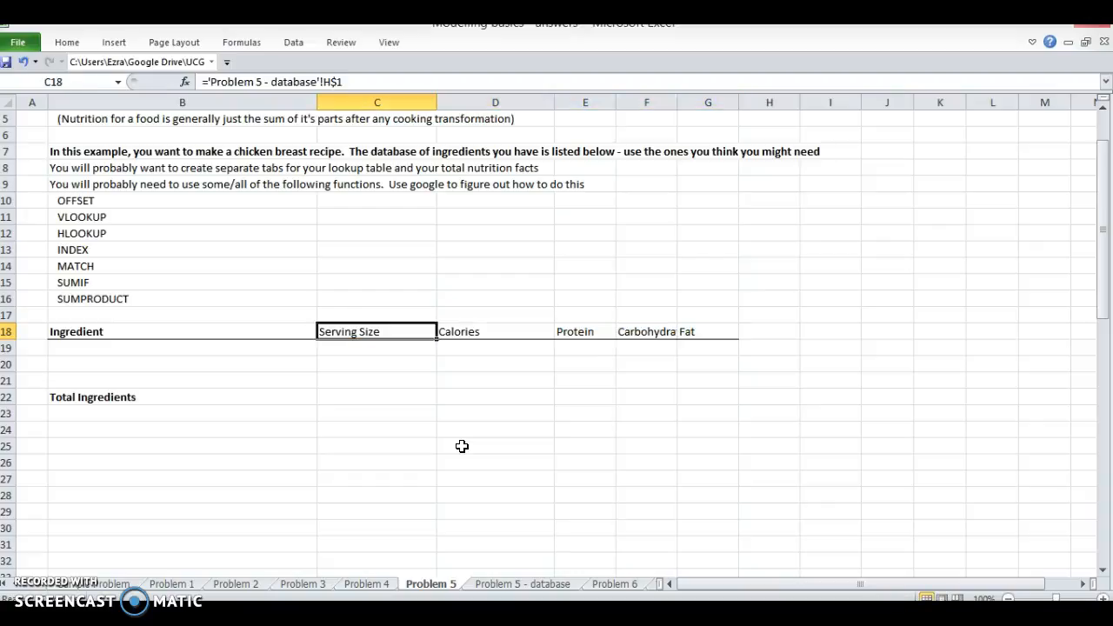
key("ctrl+shift+Right")
key("ctrl+r")
key("alt+h")
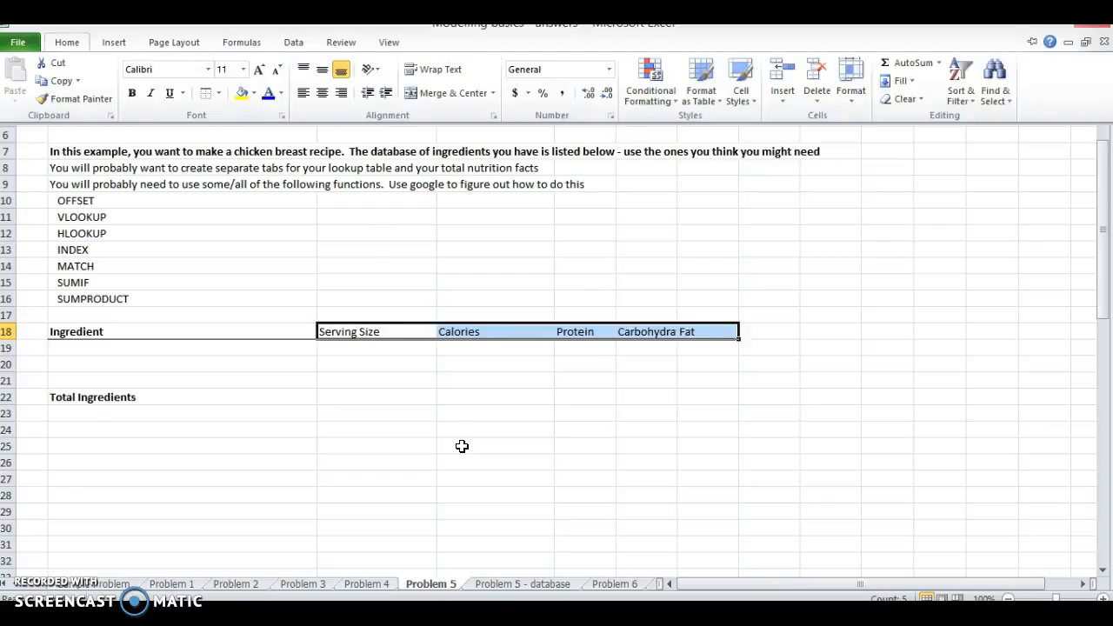
key("w")
key("ctrl+z")
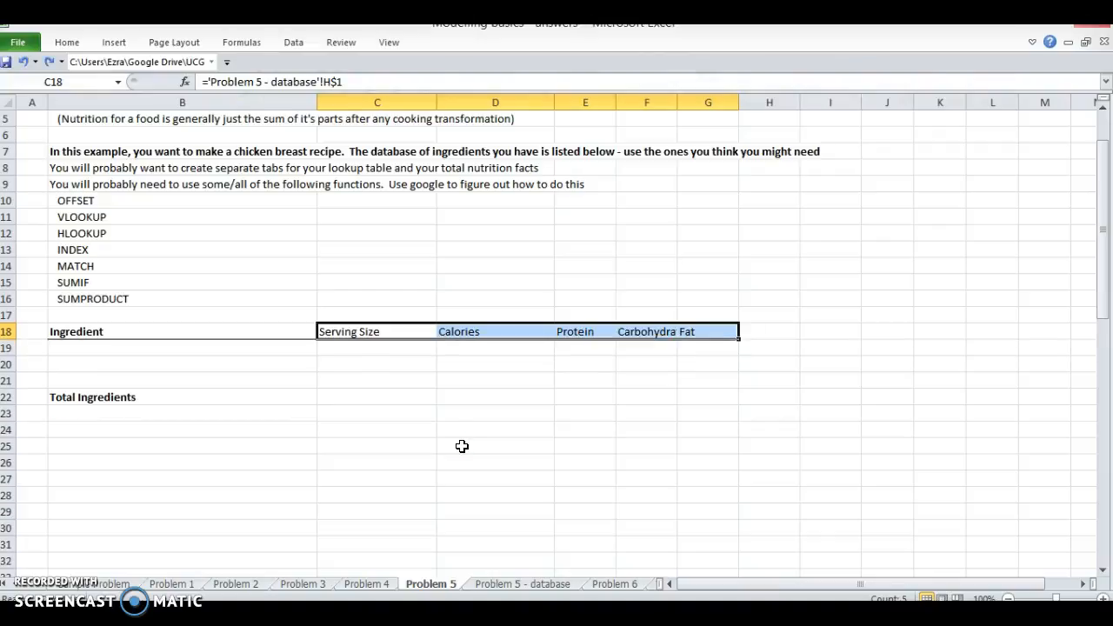
Step: Set the width of columns C to G to 15
key("alt+h")
key("o")
key("w")
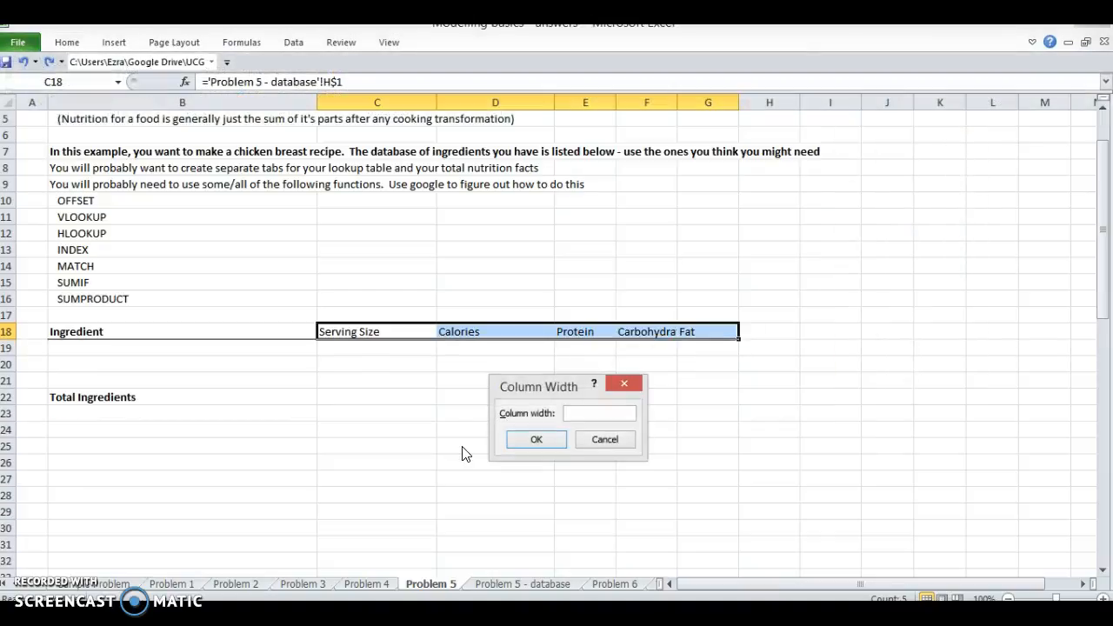
type("15")
key("Return")
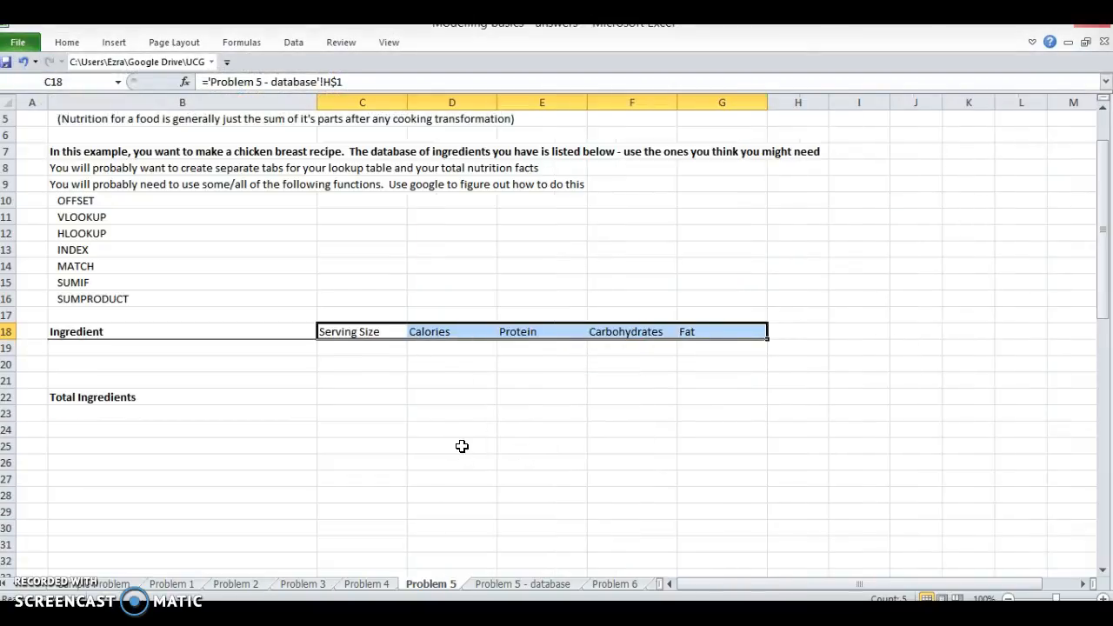
Step: Narrow column B to less than half its width, leaving room for the ingredient names
key("Down")
key("Left")
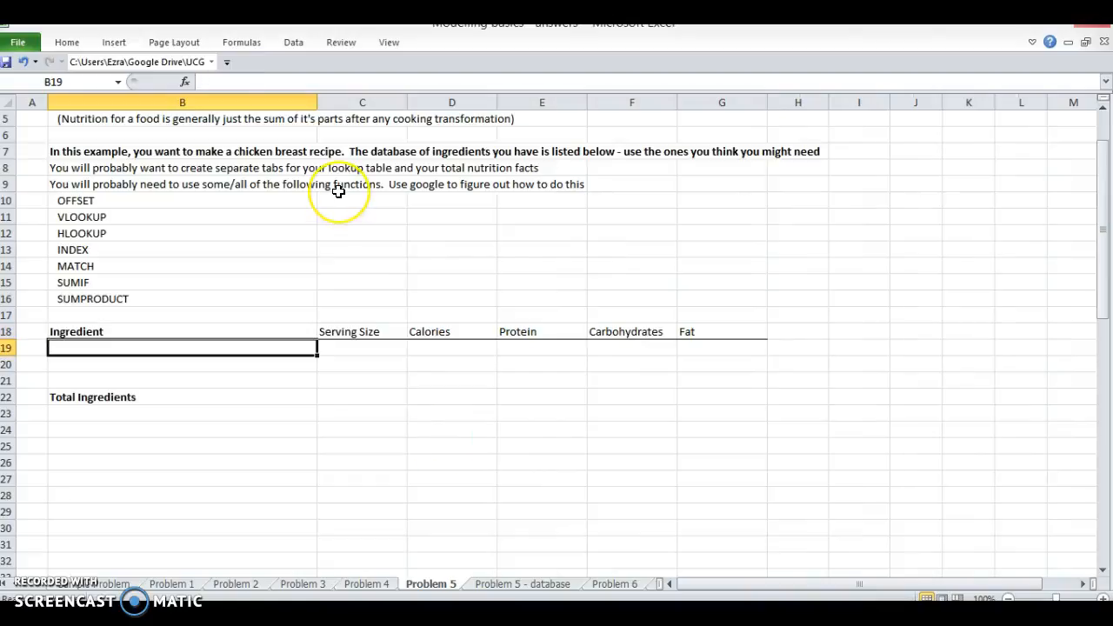
left_click_drag(317, 102, 170, 83)
left_click(170, 378)
key("Left")
key("Up")
key("Up")
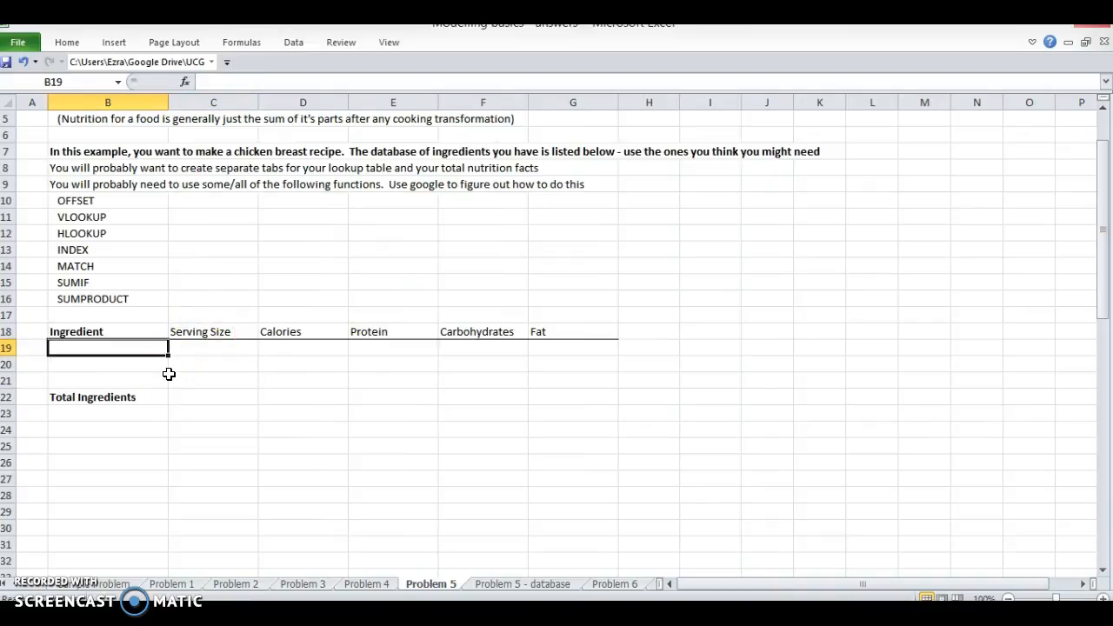
Step: Replace the label in B22 with Chicken with Salt and Sugar
key("Down")
key("Down")
key("Down")
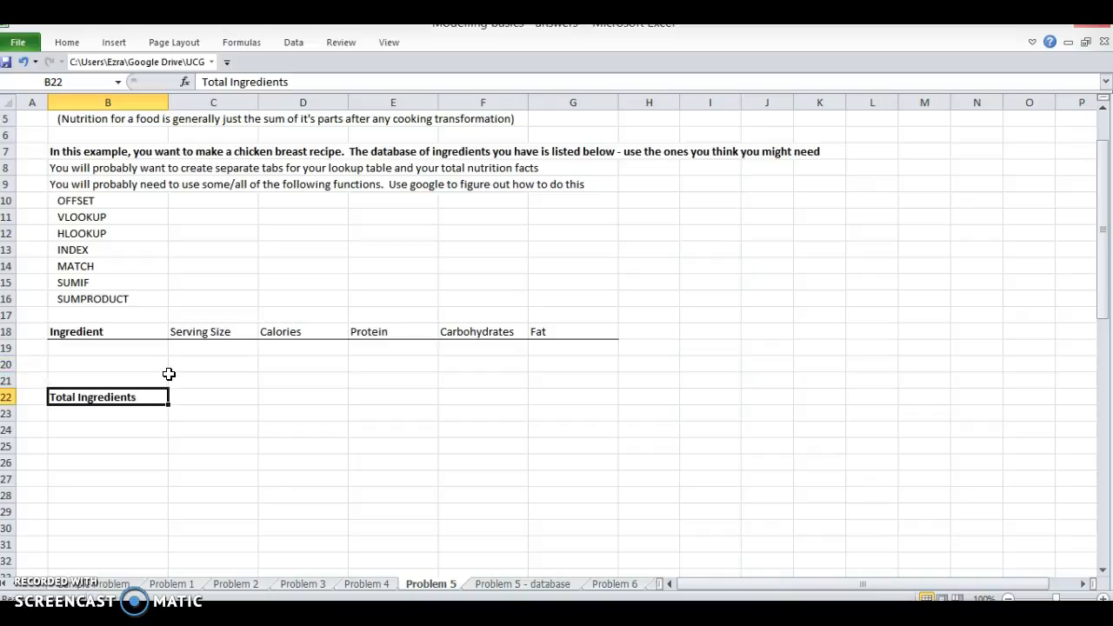
type("Chicken with Salt and Sugar")
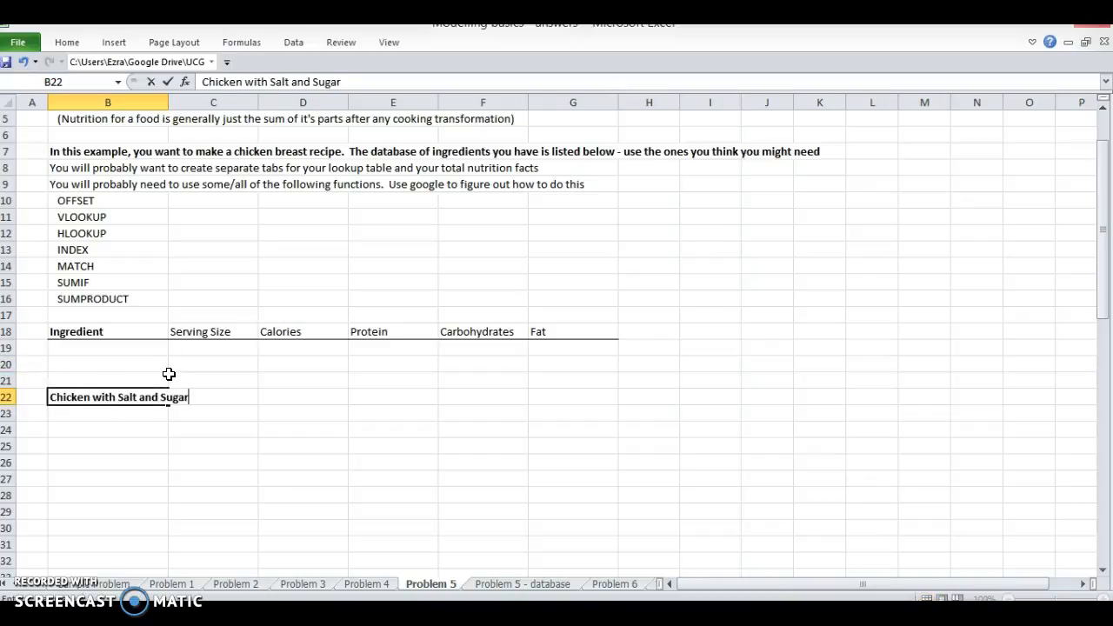
key("Return")
Step: List the recipe ingredients Chicken, Salt and Sugar in B19:B21
key("Up")
key("Up")
key("Up")
key("Up")
type("Chicken")
key("Return")
type("Salt")
key("Return")
type("Sugar")
key("Return")
Step: Examine the layout of the ingredient rows on the Problem 5 - database sheet
key("Up")
key("Right")
key("ctrl+Page_Down")
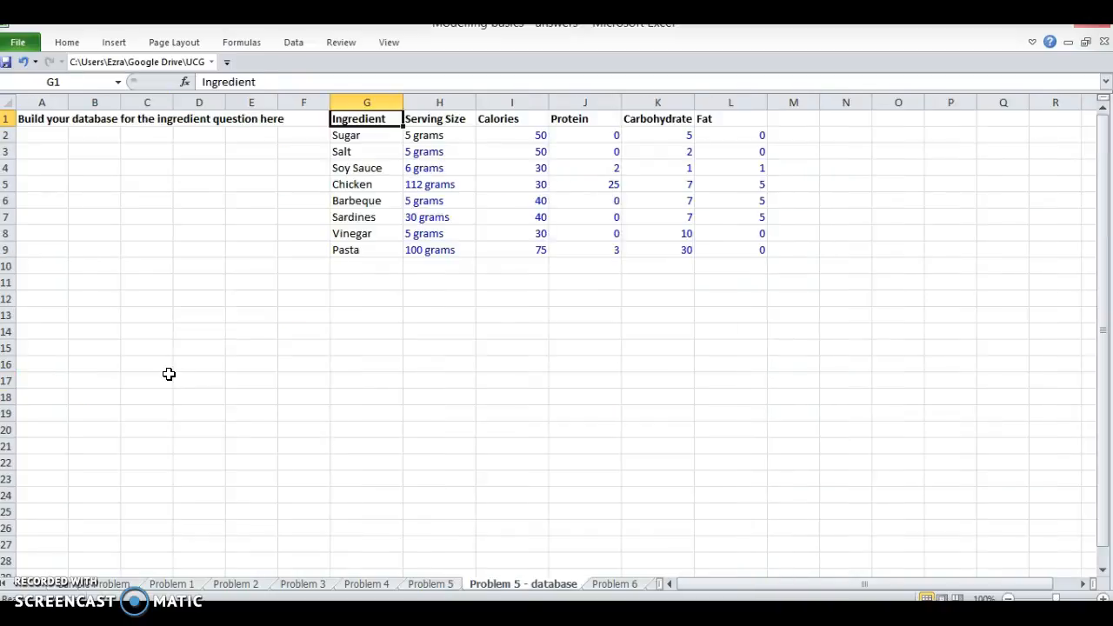
key("Down")
key("Right")
key("Down")
key("Down")
key("Left")
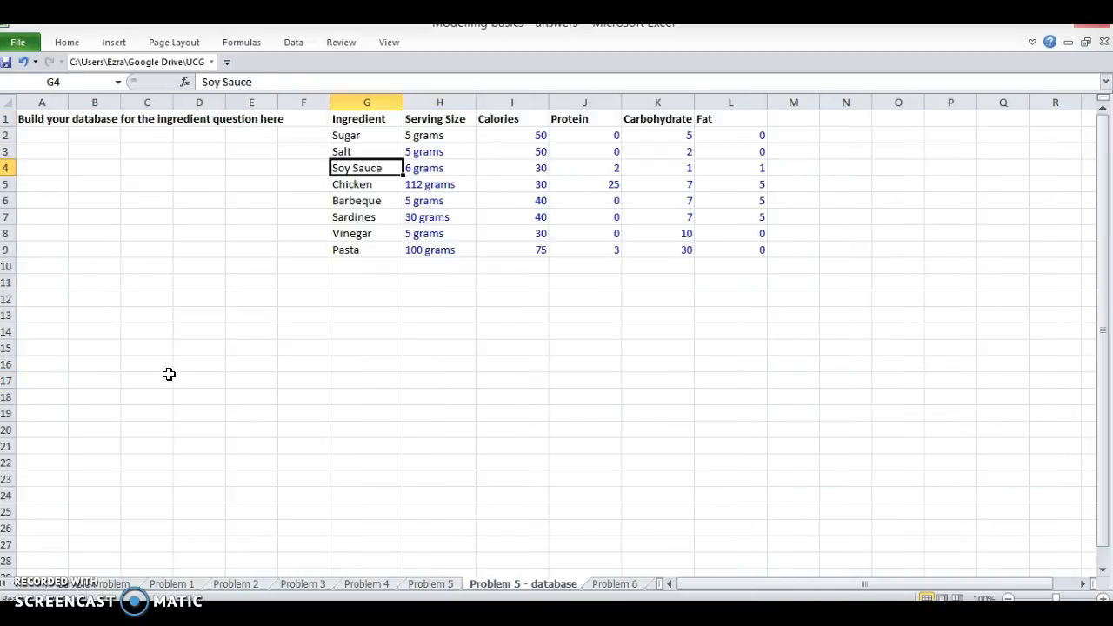
Step: In C19 of the Problem 5 sheet, start an HLOOKUP formula with the row-locked heading C$18 as its lookup value
key("ctrl+Page_Up")
key("Right")
key("Up")
key("Up")
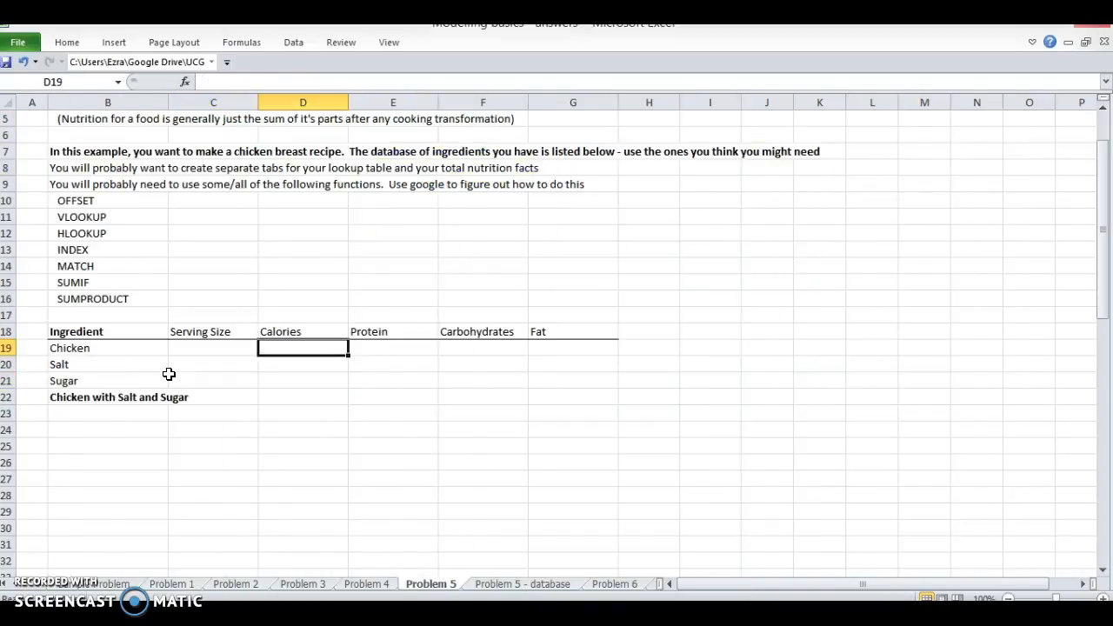
key("Left")
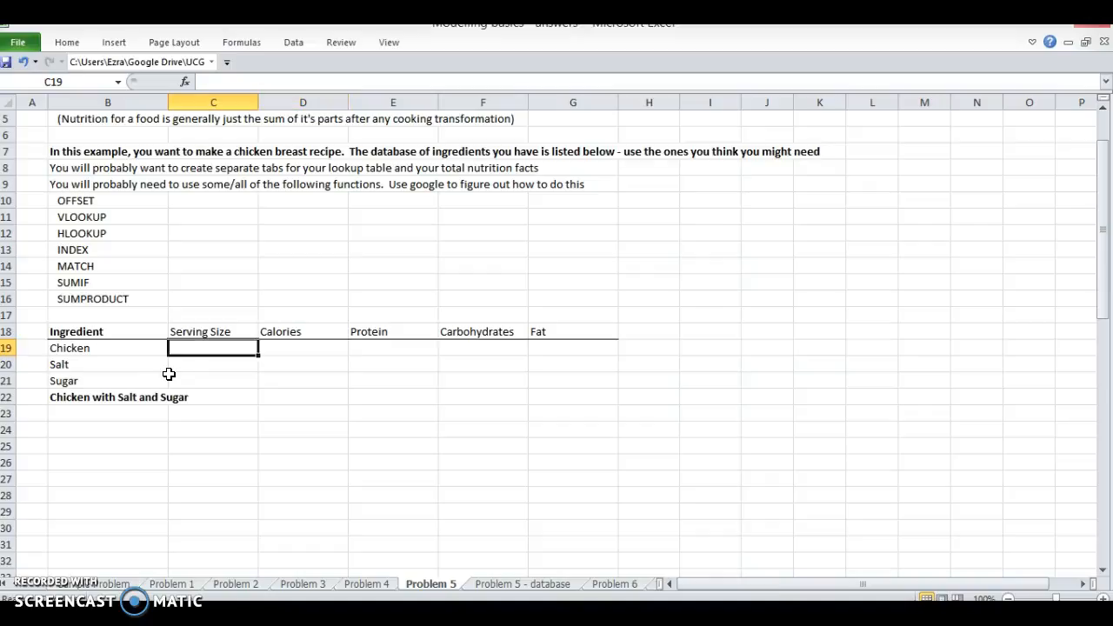
type("=H")
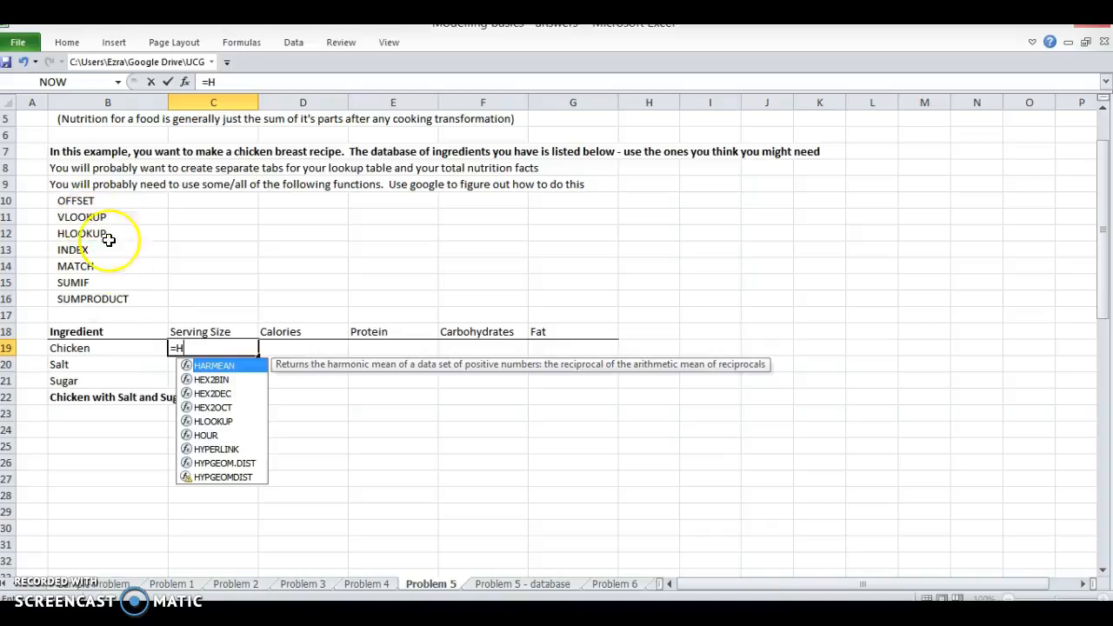
type("LOOKUP(")
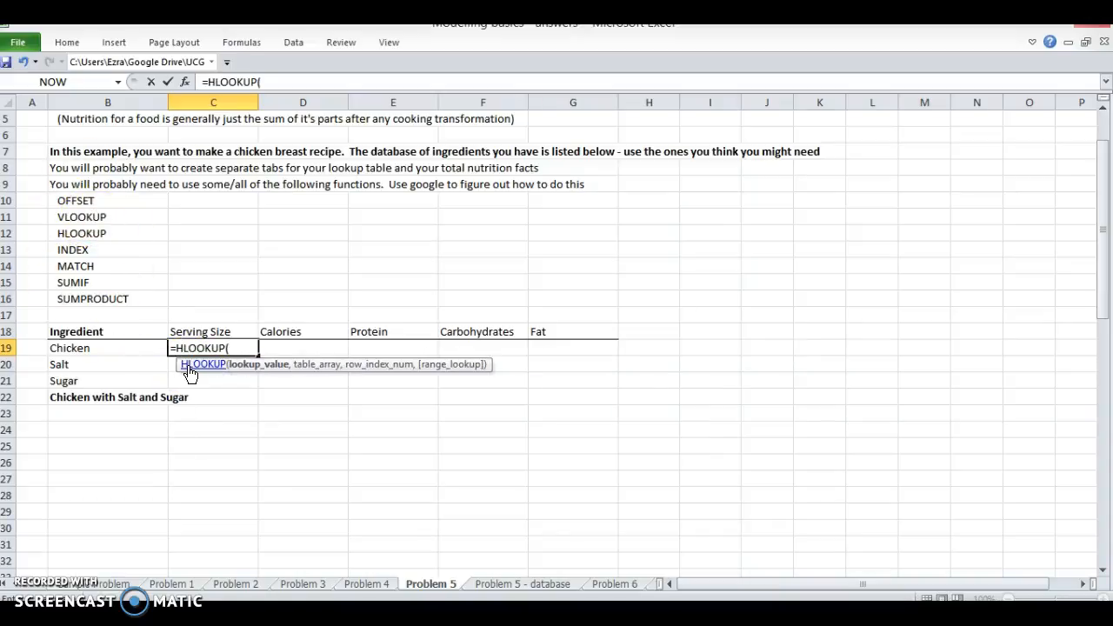
key("Up")
key("F4")
key("F4")
type(",")
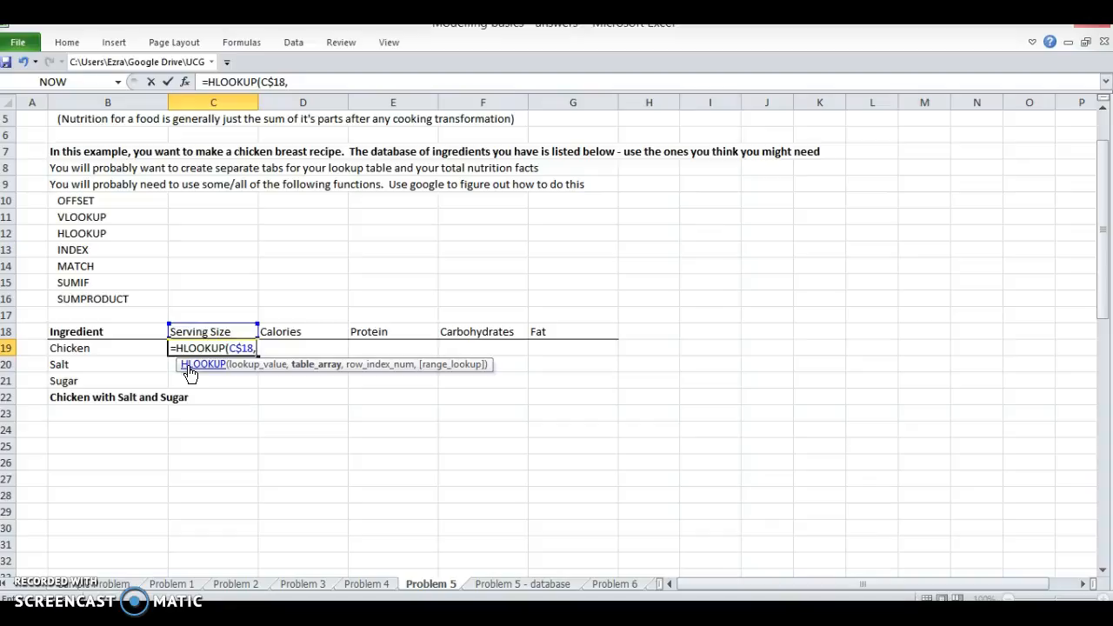
Step: Complete the HLOOKUP in C19 with the database sheet's columns $G:$L as the table, row index 5 and FALSE for exact match
key("ctrl+Page_Down")
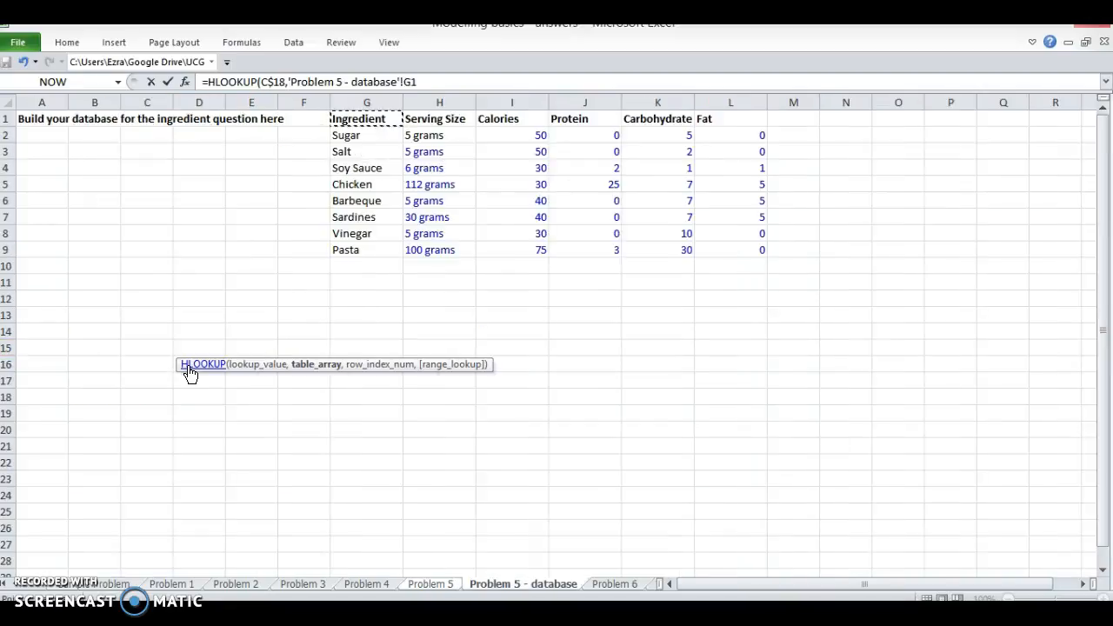
key("ctrl+space")
key("shift+Right")
key("shift+Right")
key("shift+Right")
key("shift+Right")
key("shift+Right")
key("F4")
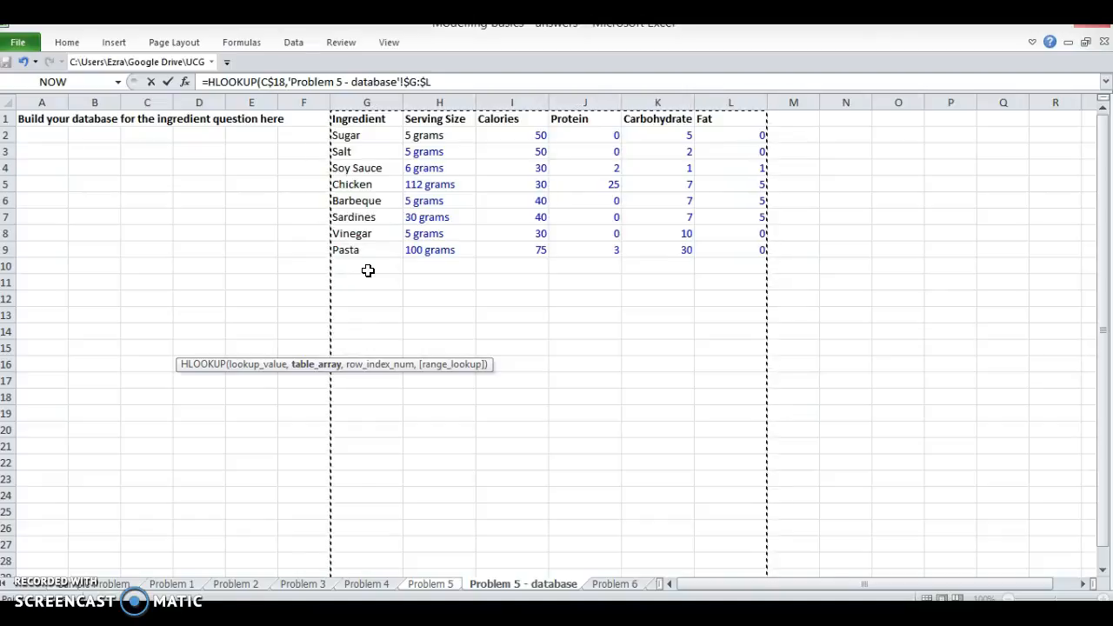
type(",")
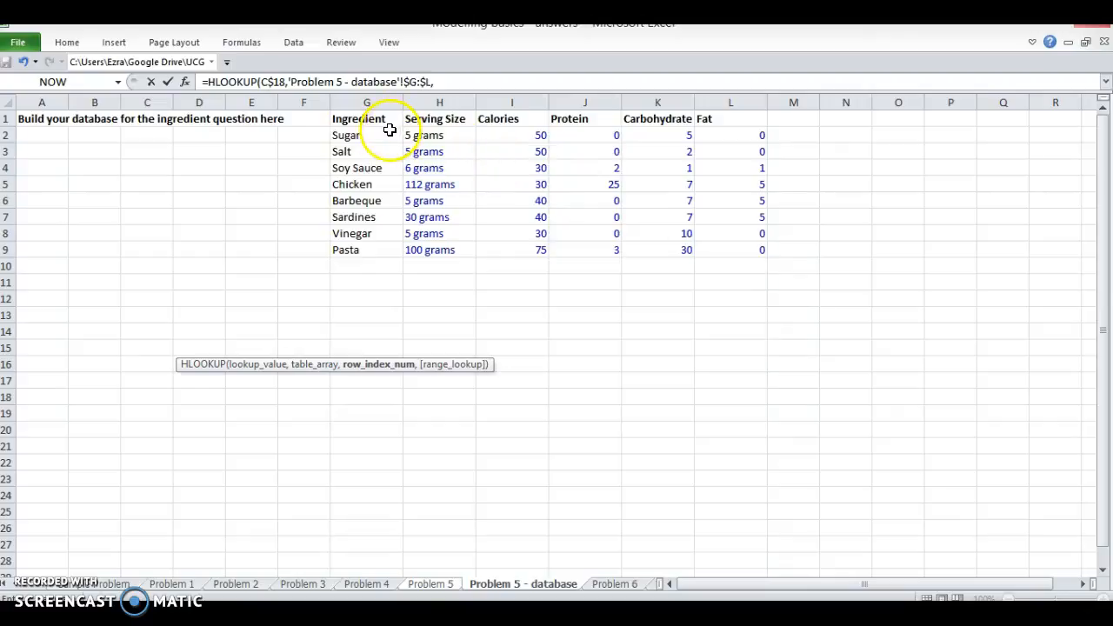
type("5")
type(",false")
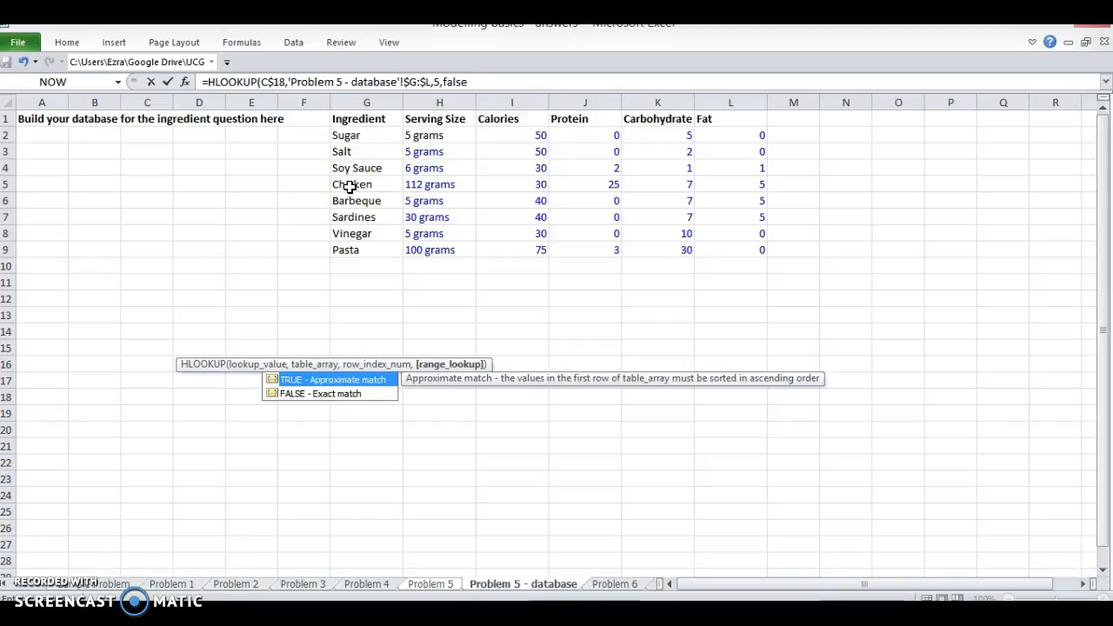
key("Return")
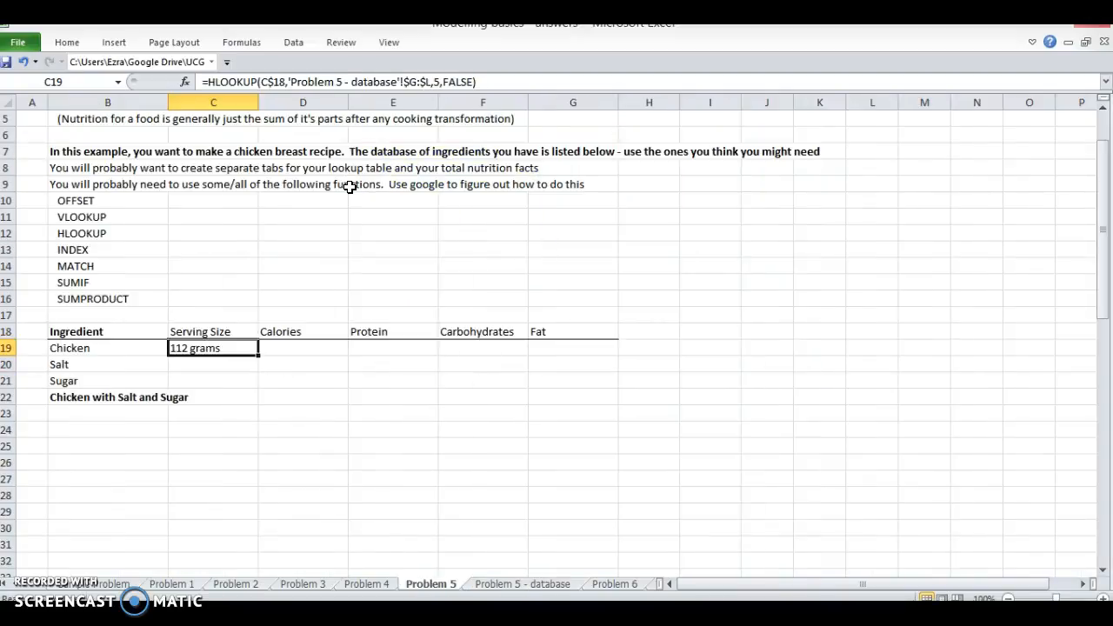
Step: Fill the Chicken HLOOKUP formula from C19 right through G19
key("Left")
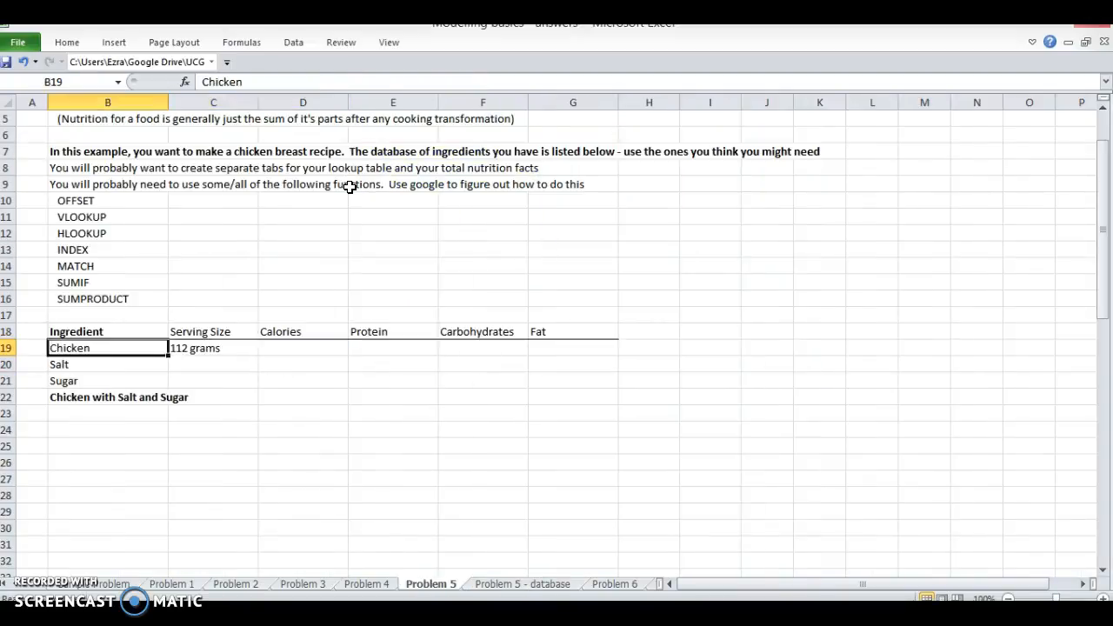
key("Right")
key("F2")
key("Escape")
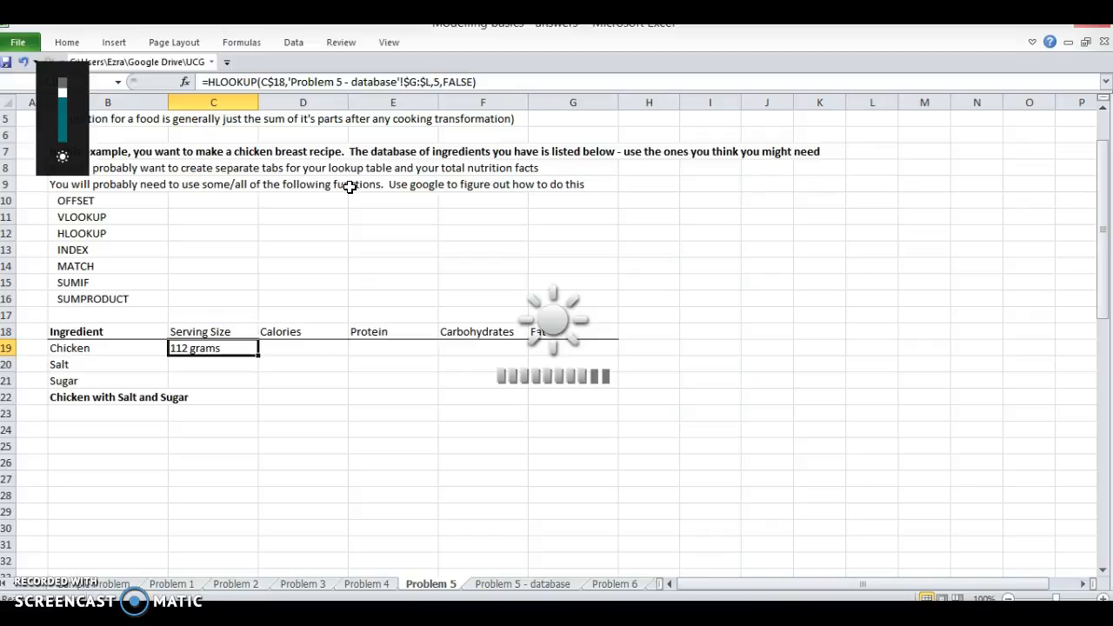
key("shift+Right")
key("shift+Right")
key("shift+Right")
key("shift+Right")
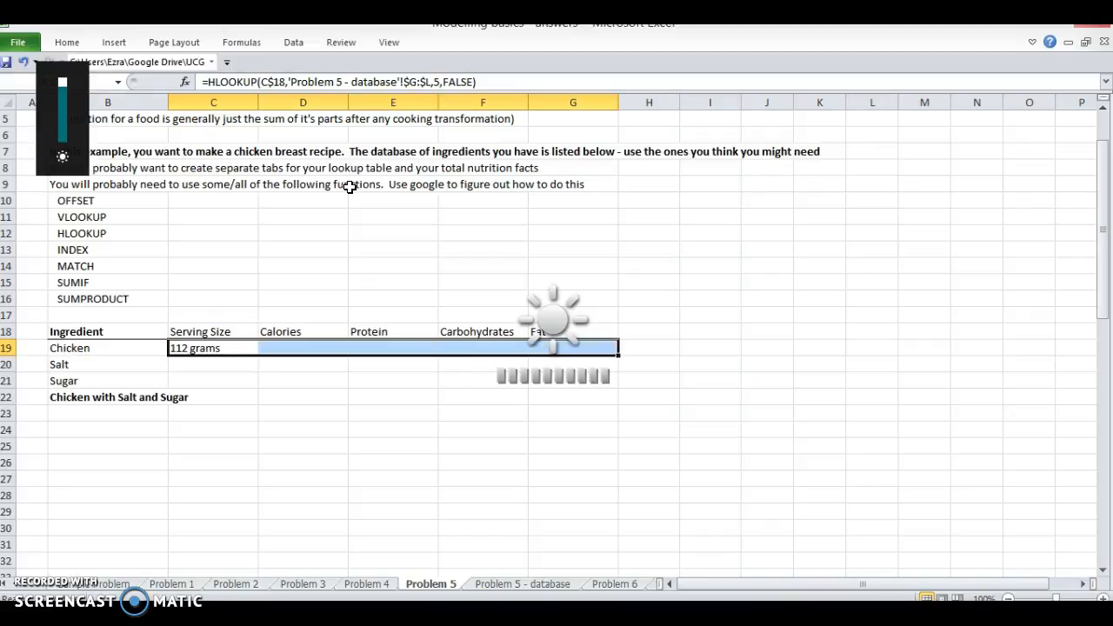
key("ctrl+r")
key("Right")
key("Left")
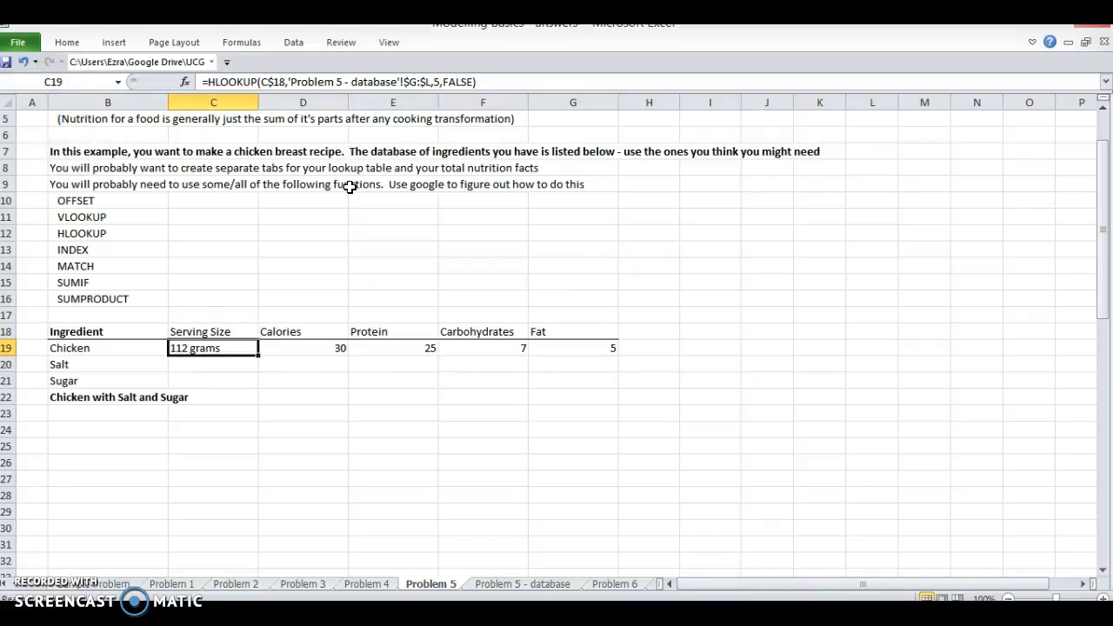
Step: Copy the Chicken lookup formulas in C19:G19 down into the Salt row
key("shift+Right")
key("shift+Right")
key("shift+Right")
key("shift+Right")
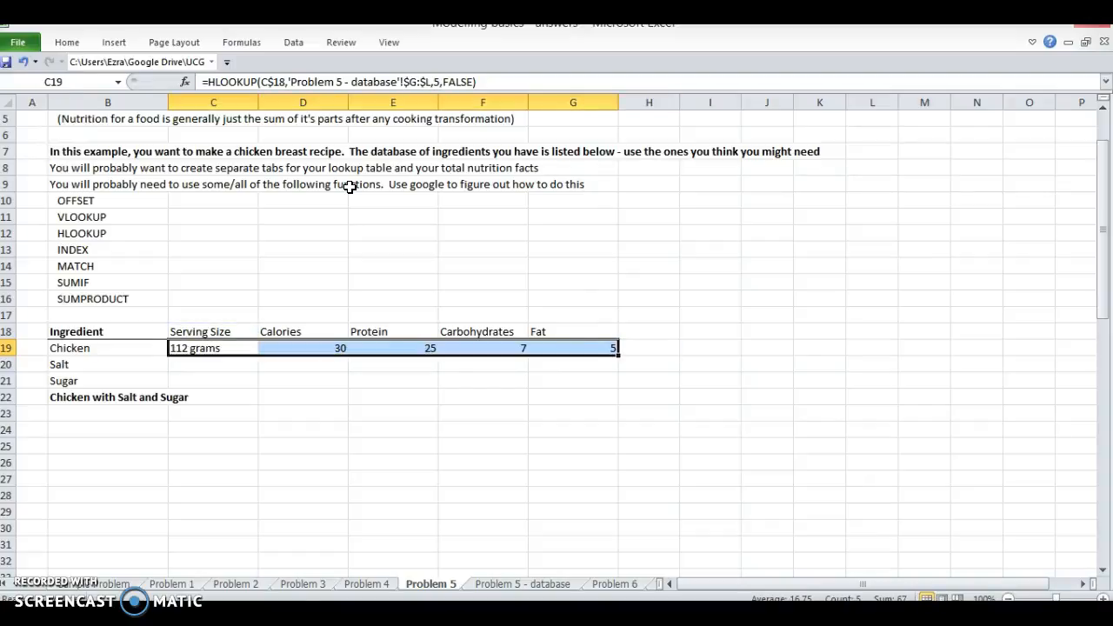
key("shift+Down")
key("ctrl+d")
Step: Remove the borders from the Salt row's cells C20:G20
key("Down")
key("shift+Right")
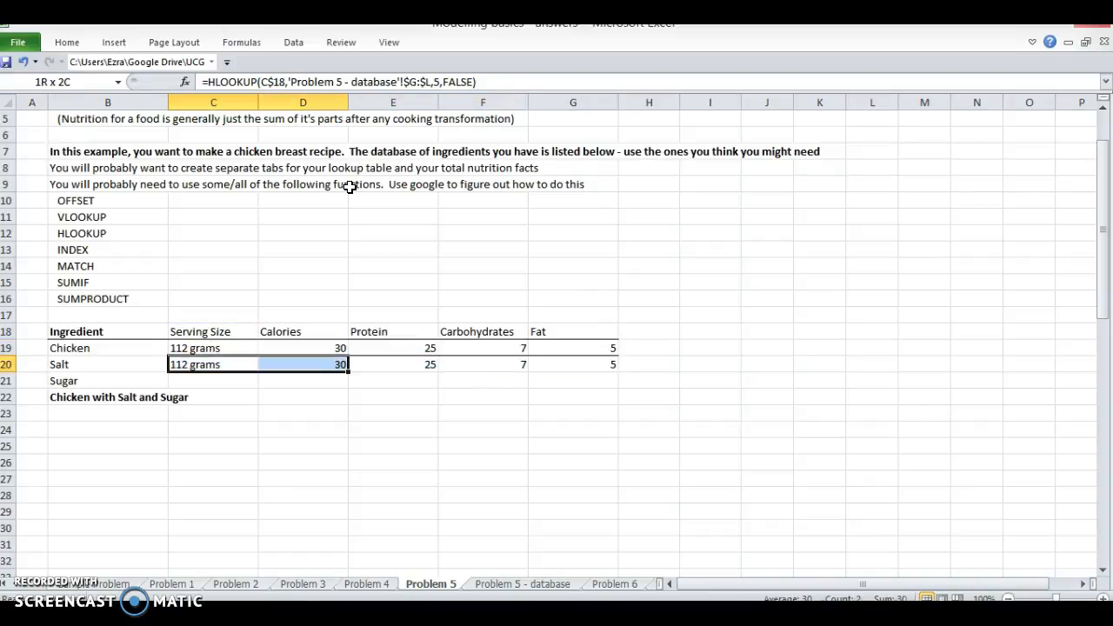
key("shift+Right")
key("shift+Right")
key("shift+Right")
key("alt+h")
key("b")
key("n")
key("Left")
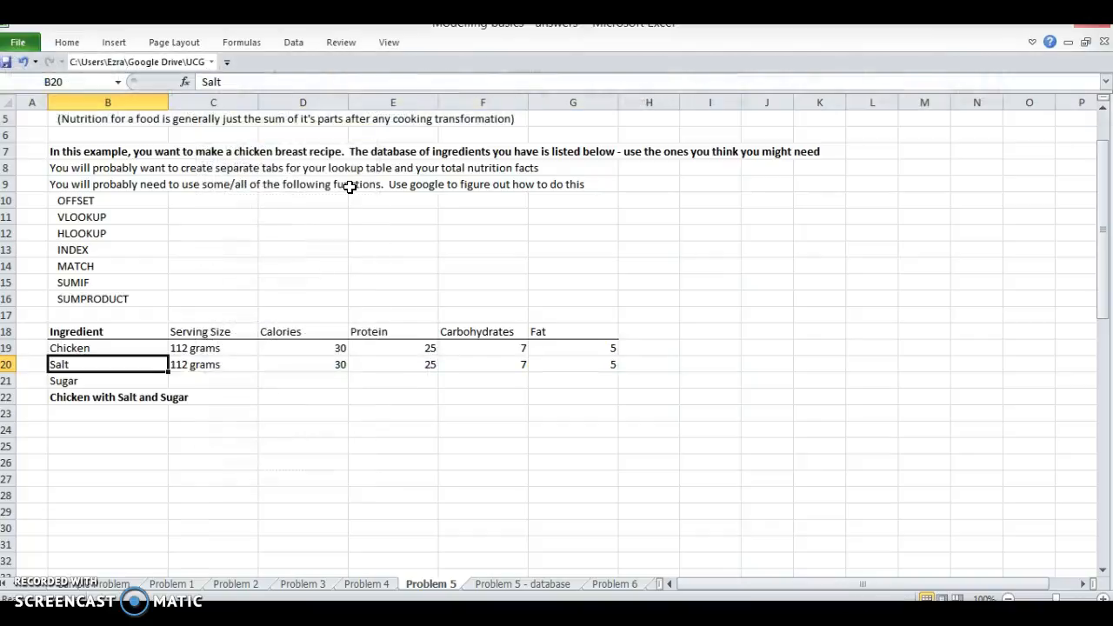
Step: Examine the database sheet's layout and the fixed row index in the HLOOKUP formula in C19
key("Right")
key("ctrl+Page_Down")
key("Up")
key("ctrl+Right")
key("Left")
key("ctrl+Left")
key("ctrl+Page_Up")
key("Up")
key("F2")
key("Left")
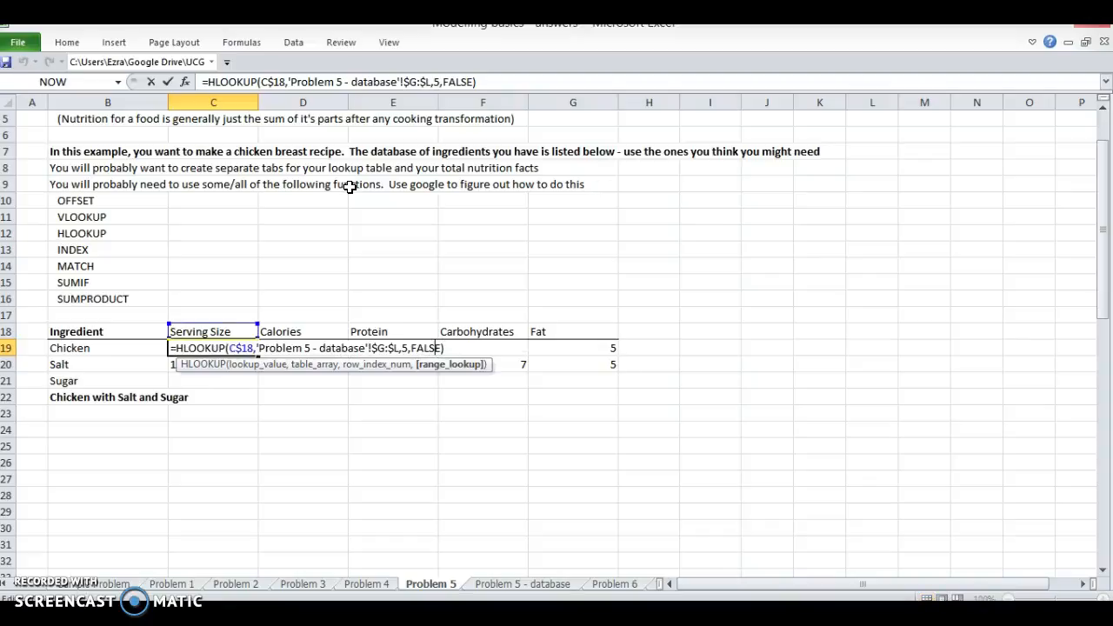
key("Left")
key("shift+Left")
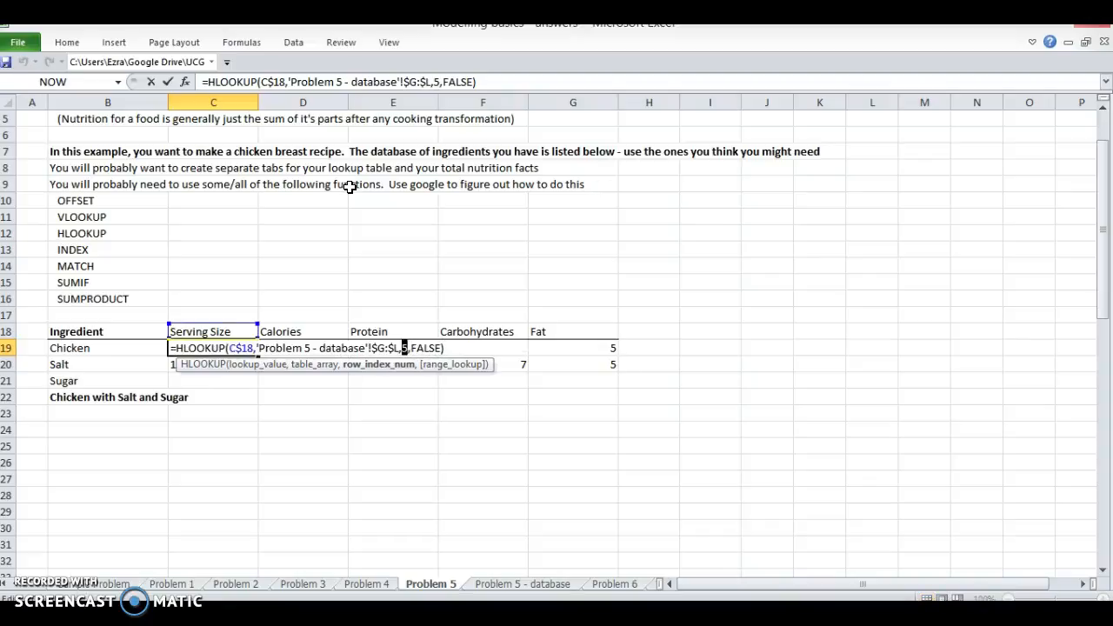
key("Escape")
Step: Start a MATCH formula in D17 that looks up the Chicken ingredient name as $B19
key("Right")
key("Up")
key("Up")
type("=")
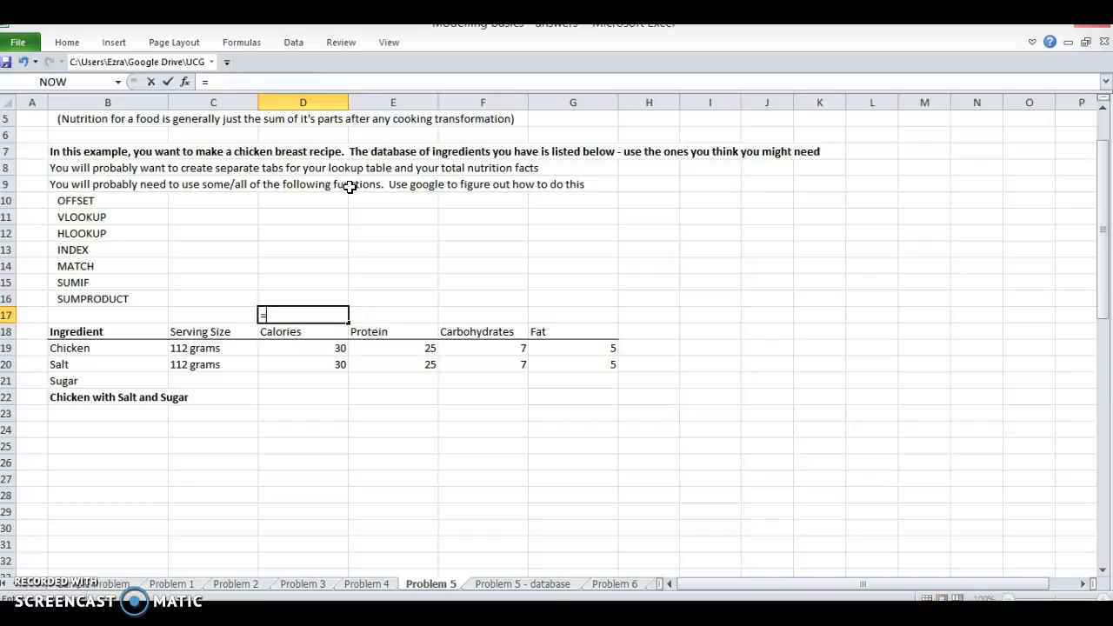
type("MATCH(")
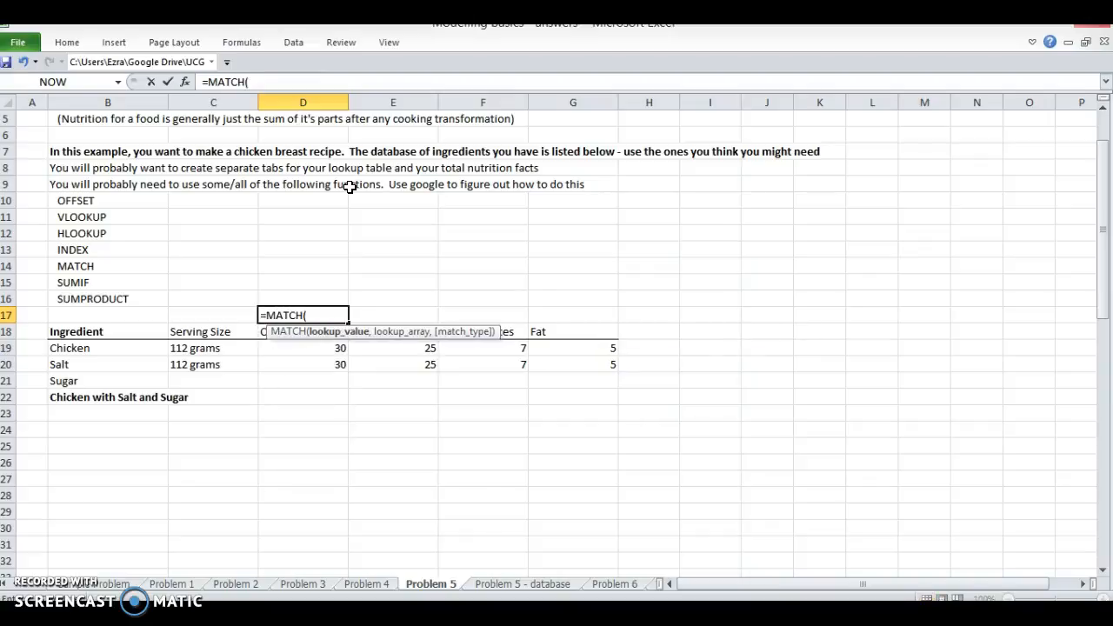
key("Down")
key("Left")
key("Left")
key("Down")
key("F4")
key("F4")
type(",")
Step: Complete the MATCH in D17 with the database sheet's column $G:$G as the lookup array and match type 0
key("ctrl+Page_Down")
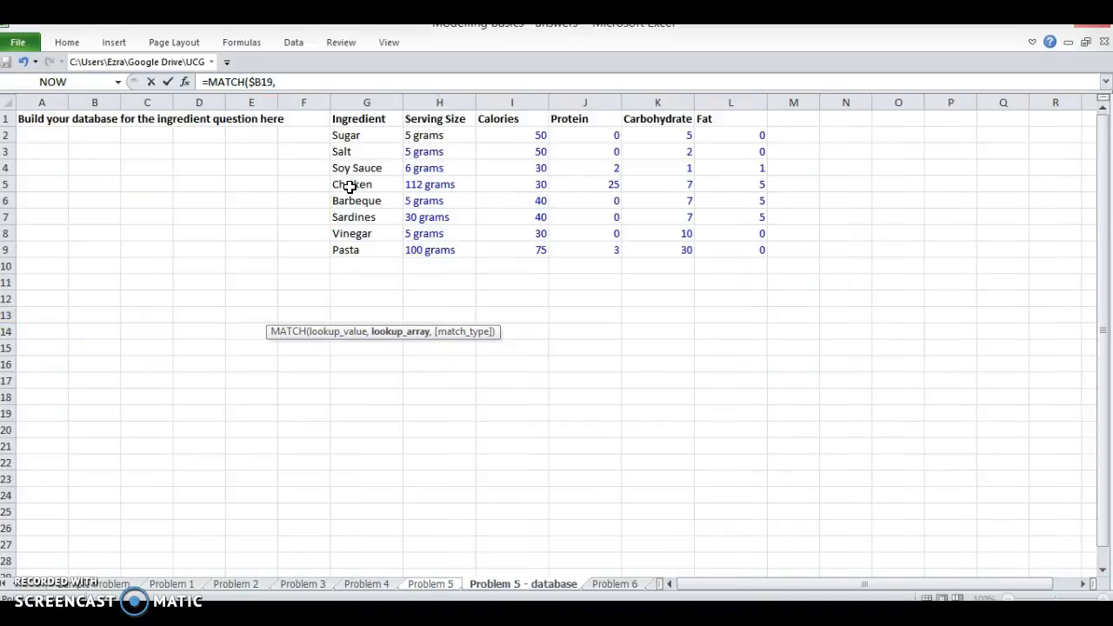
left_click(350, 186)
key("ctrl+space")
key("F4")
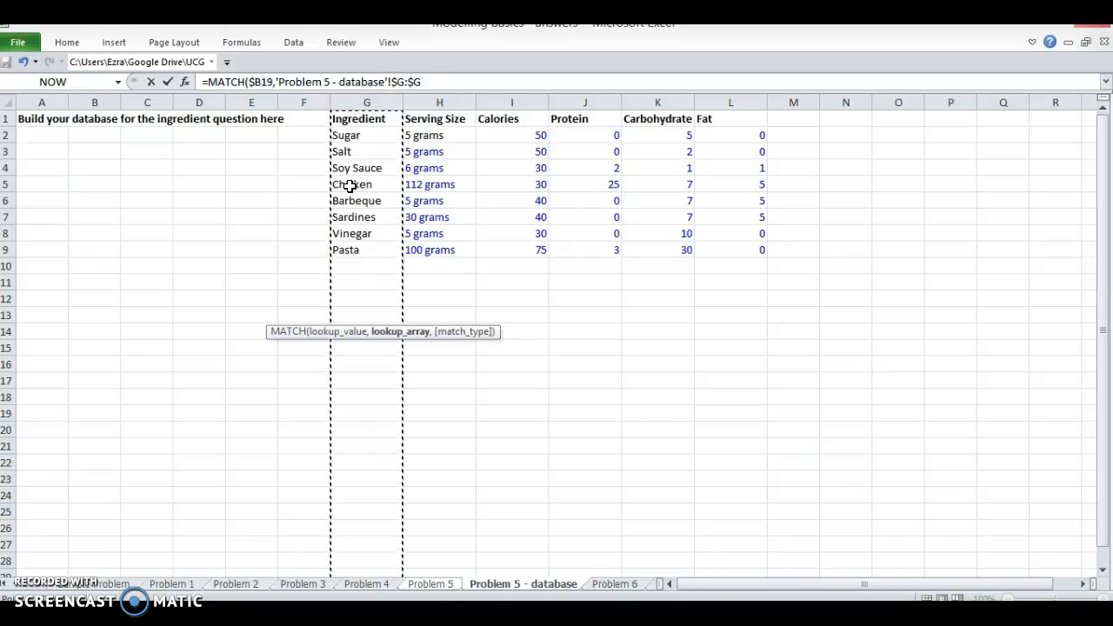
type(",0")
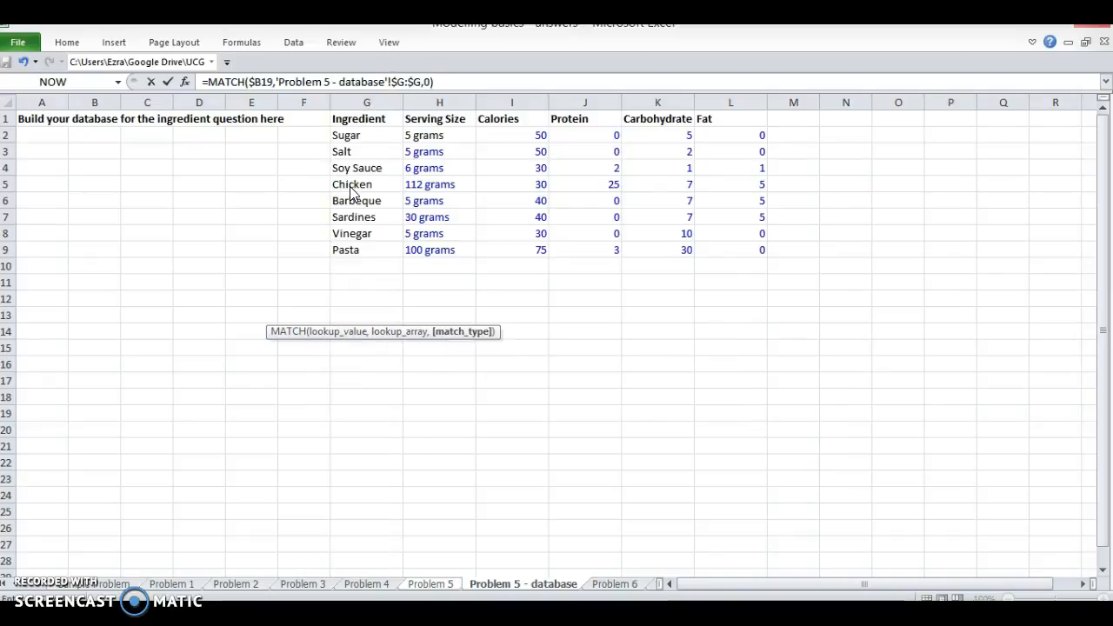
key("Return")
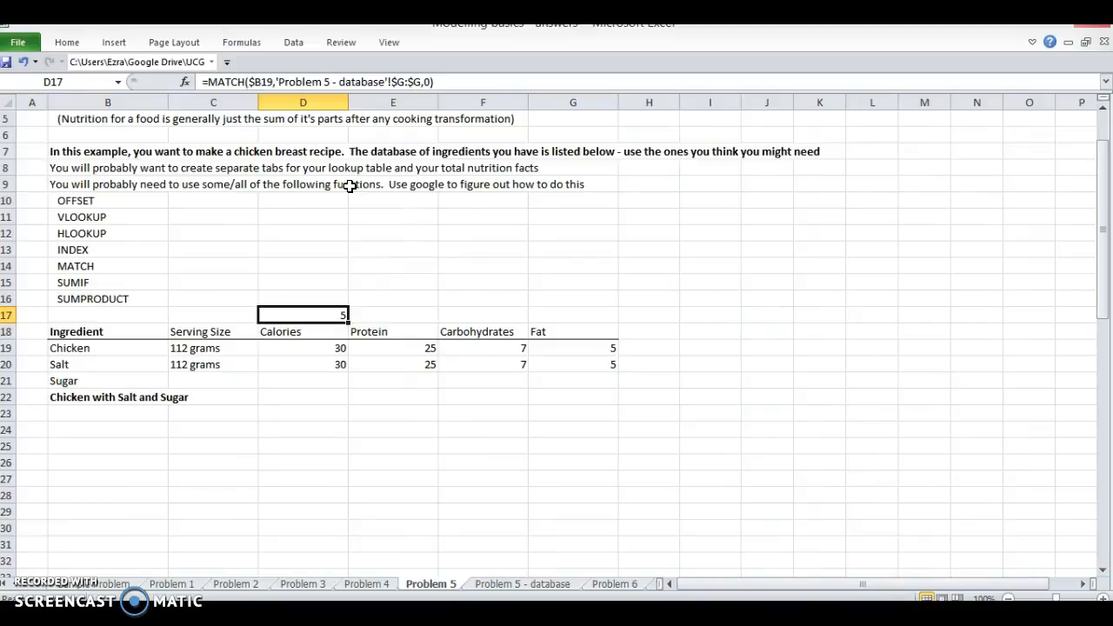
Step: Check Chicken's row position in the database sheet's ingredient list against the MATCH formula
key("ctrl+Page_Down")
key("Up")
key("Up")
key("Down")
key("Down")
key("Down")
key("Down")
key("ctrl+Page_Up")
Step: Copy the MATCH expression from the formula in D17 without its equals sign
key("F2")
key("shift+Left")
key("shift+Left")
key("shift+Left")
key("shift+Left")
key("shift+Left")
key("shift+Left")
key("shift+Left")
key("shift+Left")
key("shift+Left")
key("shift+Left")
key("shift+Left")
key("shift+Left")
key("shift+Left")
key("shift+Left")
key("shift+Left")
key("shift+Left")
key("shift+Left")
key("shift+Left")
key("shift+Left")
key("shift+Left")
key("ctrl+c")
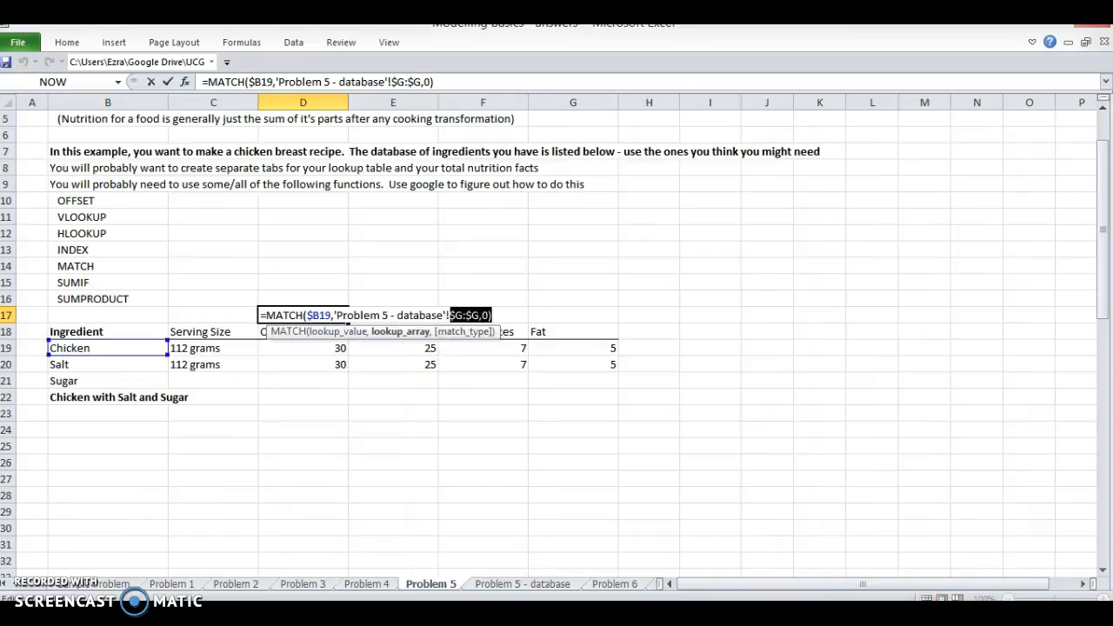
key("Return")
Step: Replace the row index 5 in the C19 HLOOKUP with MATCH($B19,'Problem 5 - database'!$G:$G,0)
key("Down")
key("Left")
key("F2")
key("Left")
key("Left")
key("Left")
key("Left")
key("ctrl+v")
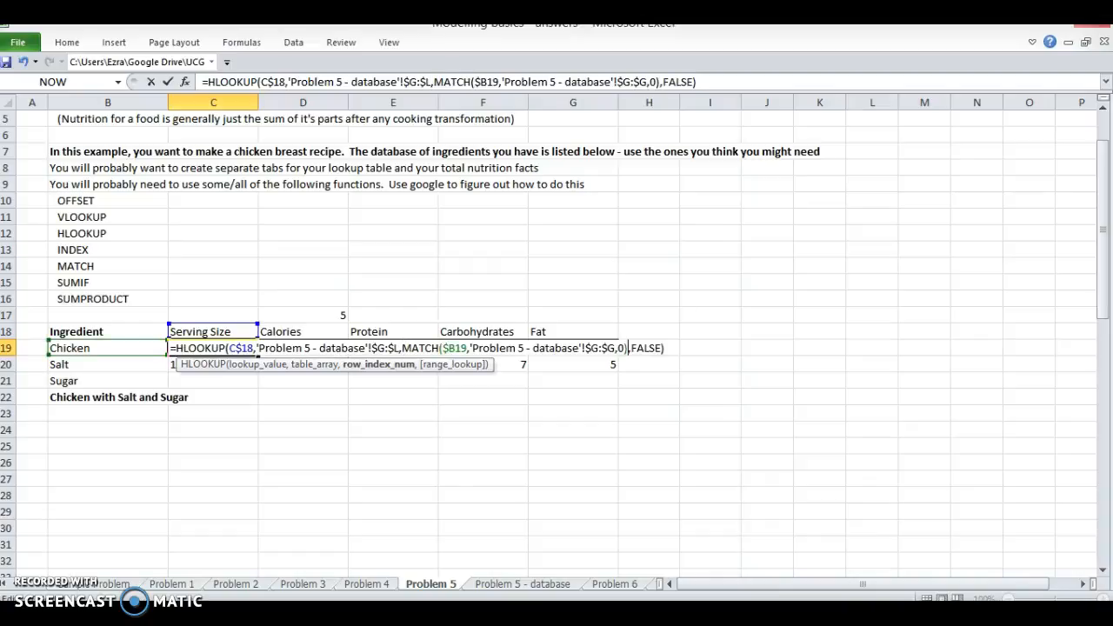
key("Return")
Step: Fill the revised C19 lookup formula right through G19 and down into the Salt row, C20:G20
key("Up")
key("shift+Right")
key("shift+Right")
key("shift+Right")
key("shift+Right")
key("shift+Right")
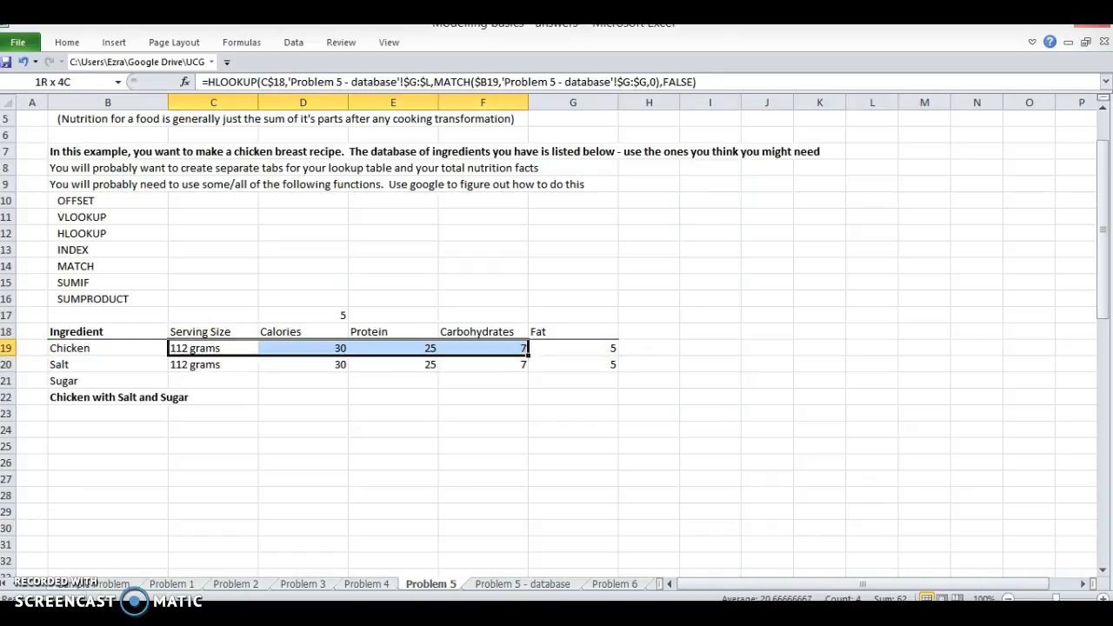
key("shift+Left")
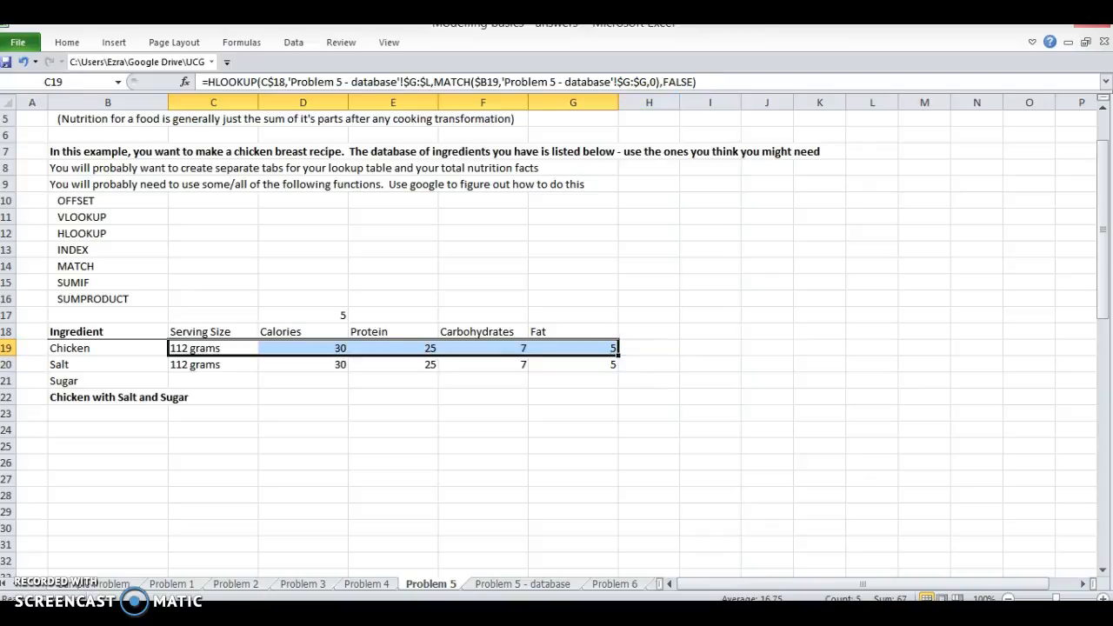
key("shift+Down")
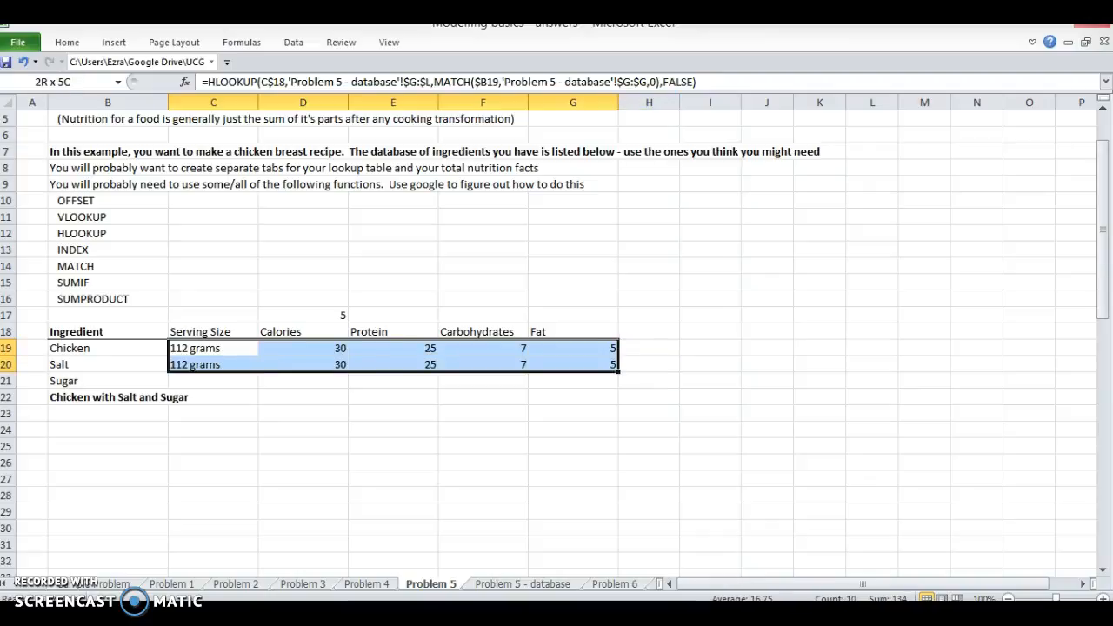
left_click_drag(213, 364, 572, 364)
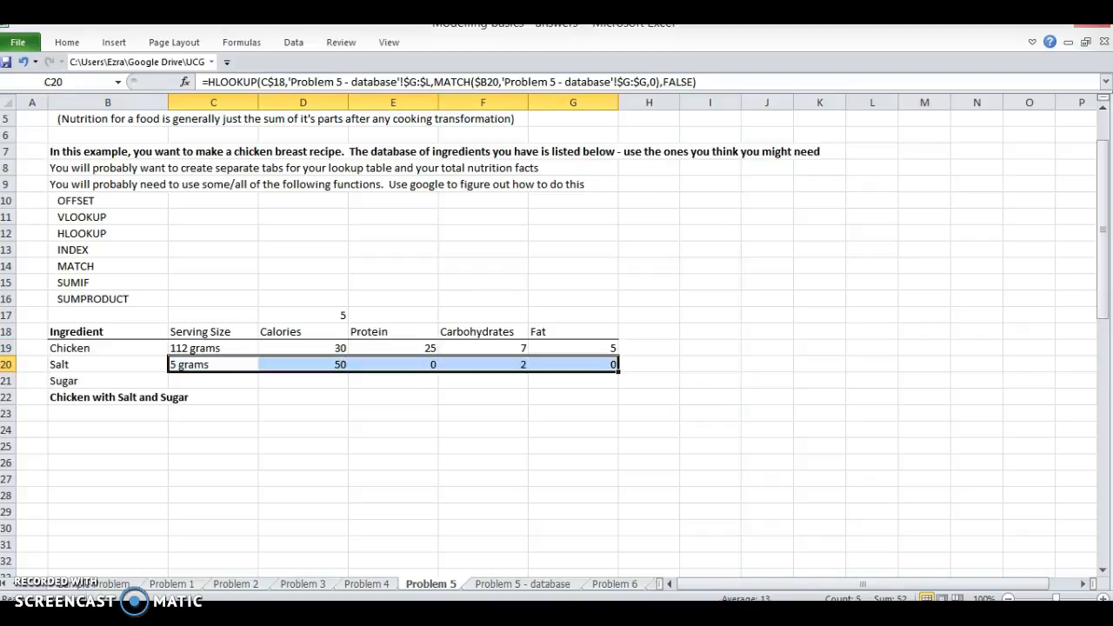
Step: Check the Salt row's lookup formula and results against the Salt entry on the database sheet
key("shift+Down")
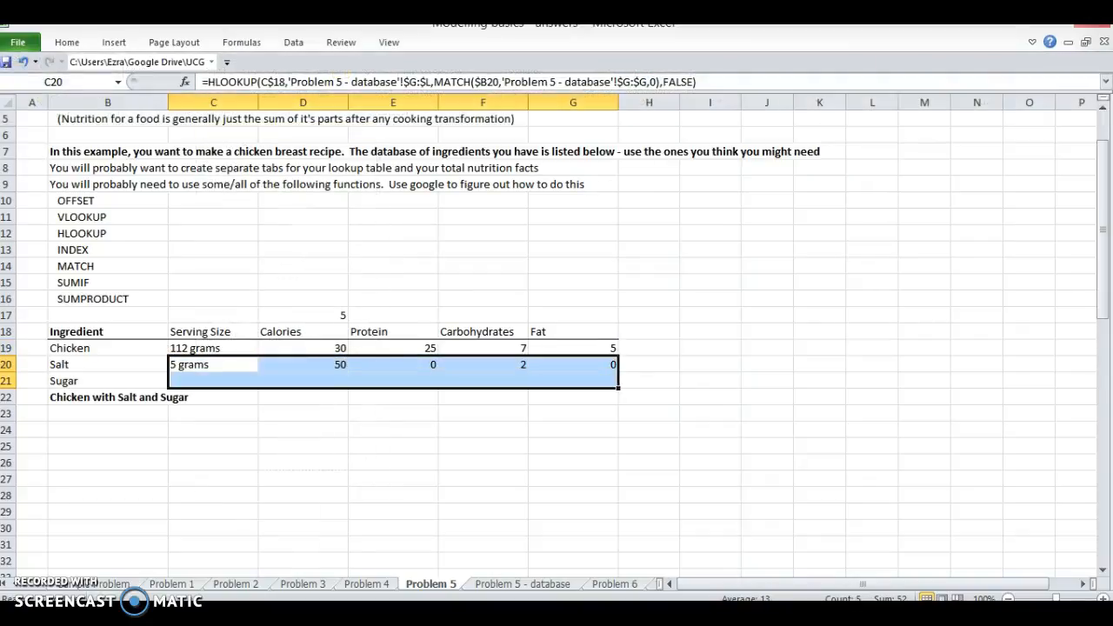
key("Up")
key("Down")
key("F2")
key("Escape")
key("ctrl+Page_Down")
key("Up")
key("Up")
key("Down")
key("Down")
key("Down")
key("Down")
key("Up")
key("Up")
key("Up")
key("Up")
key("Right")
key("Right")
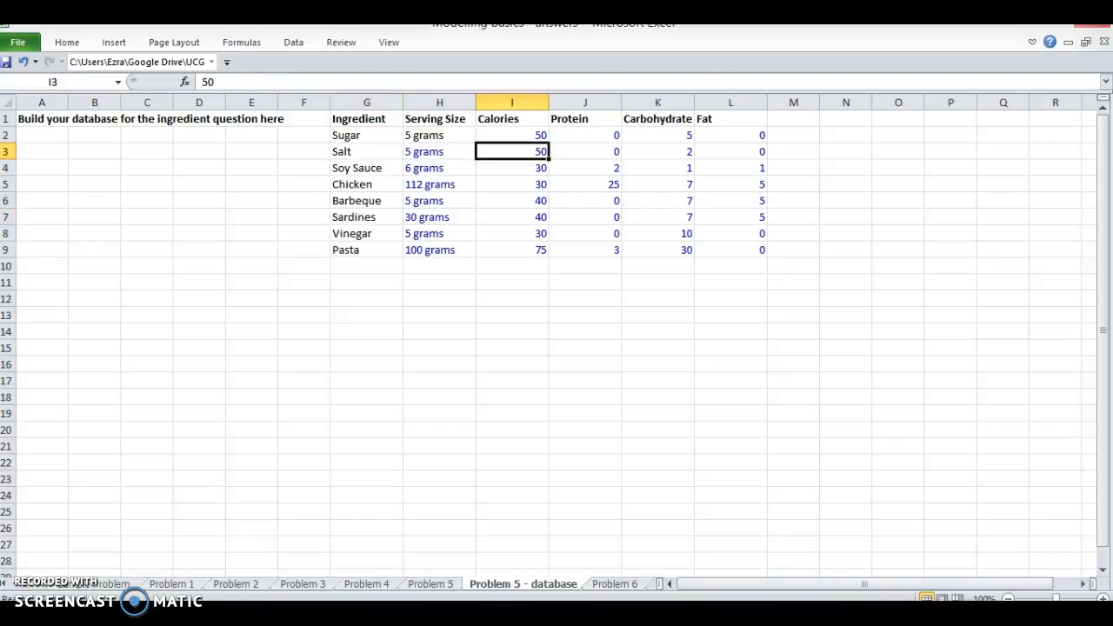
Step: Fill the Salt row's lookup formulas in C20:G20 down into the Sugar row
key("ctrl+Page_Up")
key("shift+Right")
key("shift+Right")
key("shift+Right")
key("shift+Right")
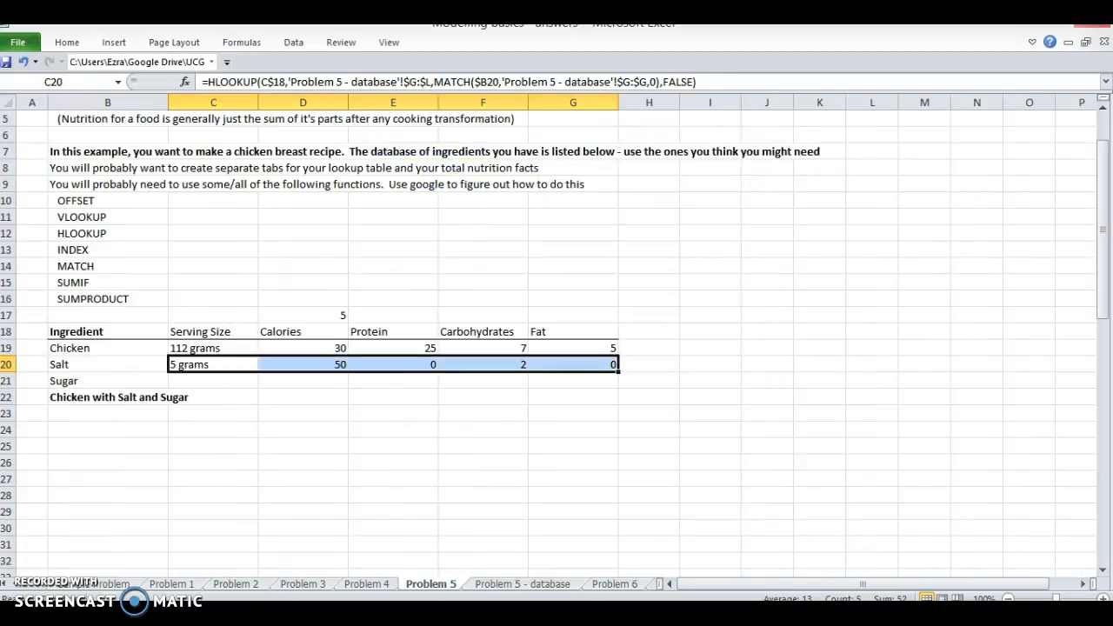
key("shift+Down")
key("ctrl+d")
Step: Inspect the cell references in the Sugar row's lookup formulas from C21 through F21
key("Down")
key("Right")
key("Left")
key("F2")
key("Tab")
key("F2")
key("Tab")
key("F2")
key("Tab")
key("F2")
key("Escape")
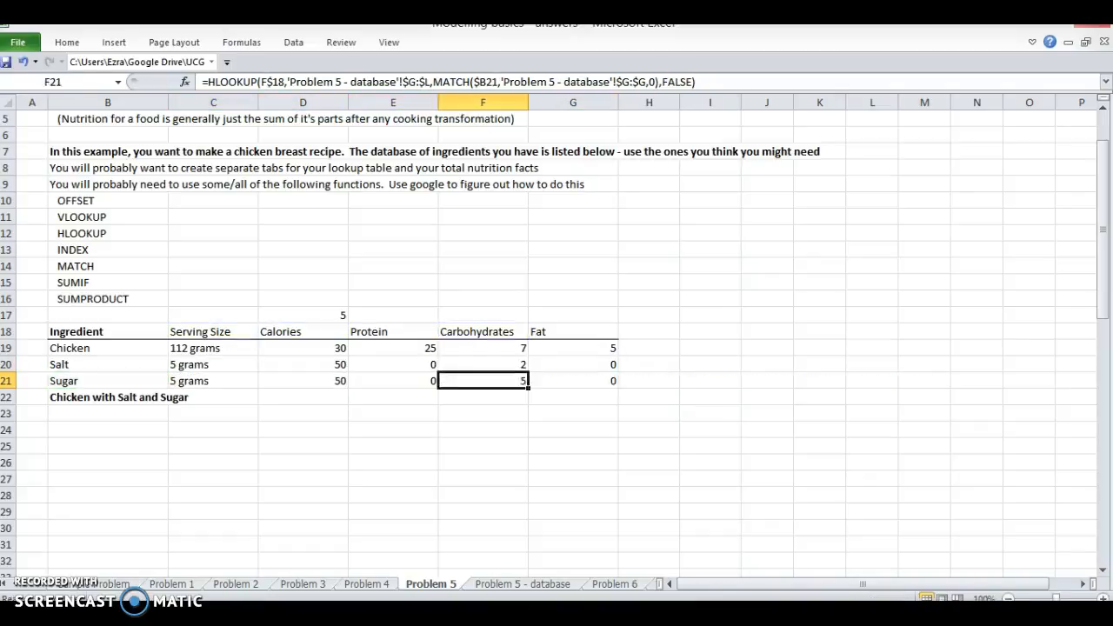
Step: Compare the Sugar row's lookup results with the Sugar entry on the database sheet
key("ctrl+Page_Down")
key("Left")
Step: Add a top border to the Chicken with Salt and Sugar row across B22:G22
key("Left")
key("Up")
key("Right")
key("Right")
key("Right")
key("Right")
key("Down")
key("ctrl+Page_Up")
key("Left")
key("Left")
key("Left")
key("Down")
key("Left")
key("shift+Right")
key("shift+Right")
key("shift+Right")
key("shift+Right")
key("shift+Right")
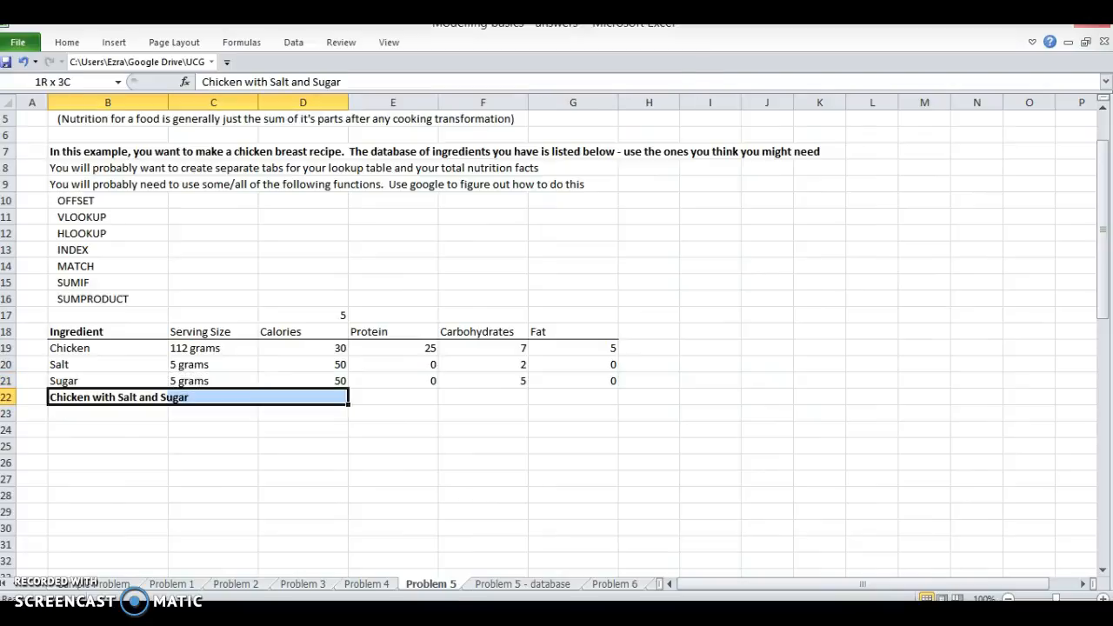
key("alt+h")
key("b")
key("p")
Step: Enter =SUM(C19:C21) in C22 to total the serving sizes
key("Right")
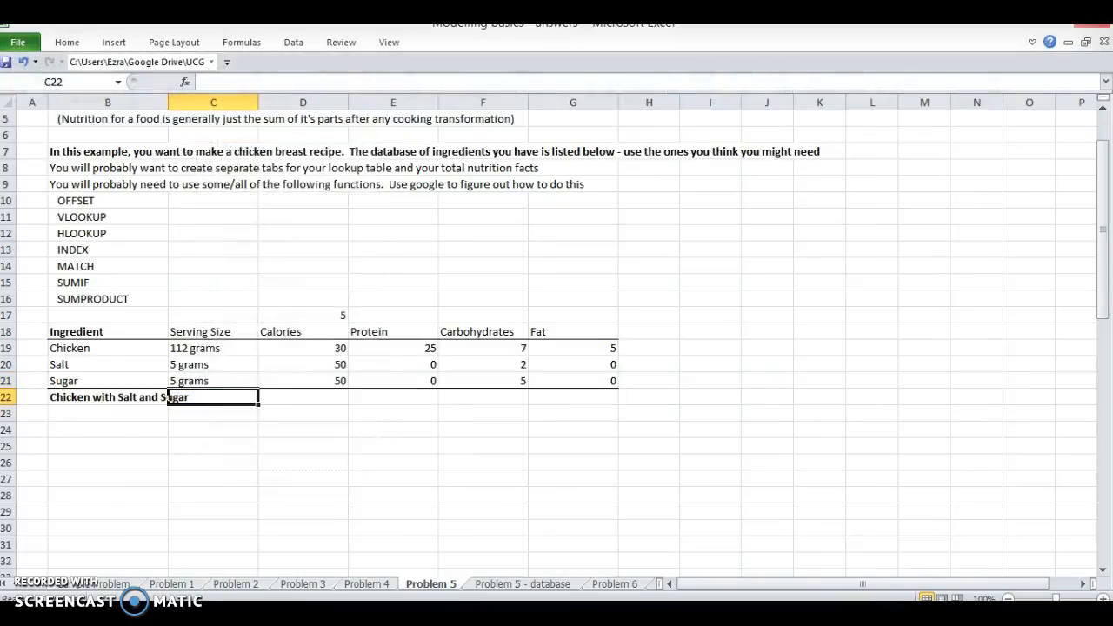
type("=SUM()")
key("Left")
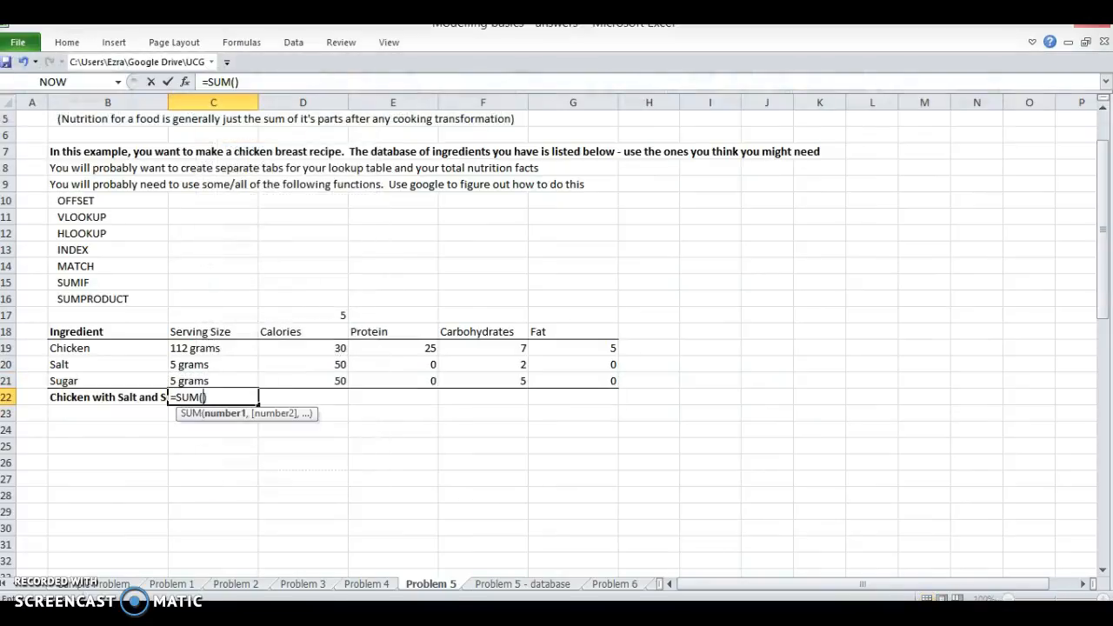
key("Up")
key("shift+Up")
key("shift+Up")
key("ctrl+Return")
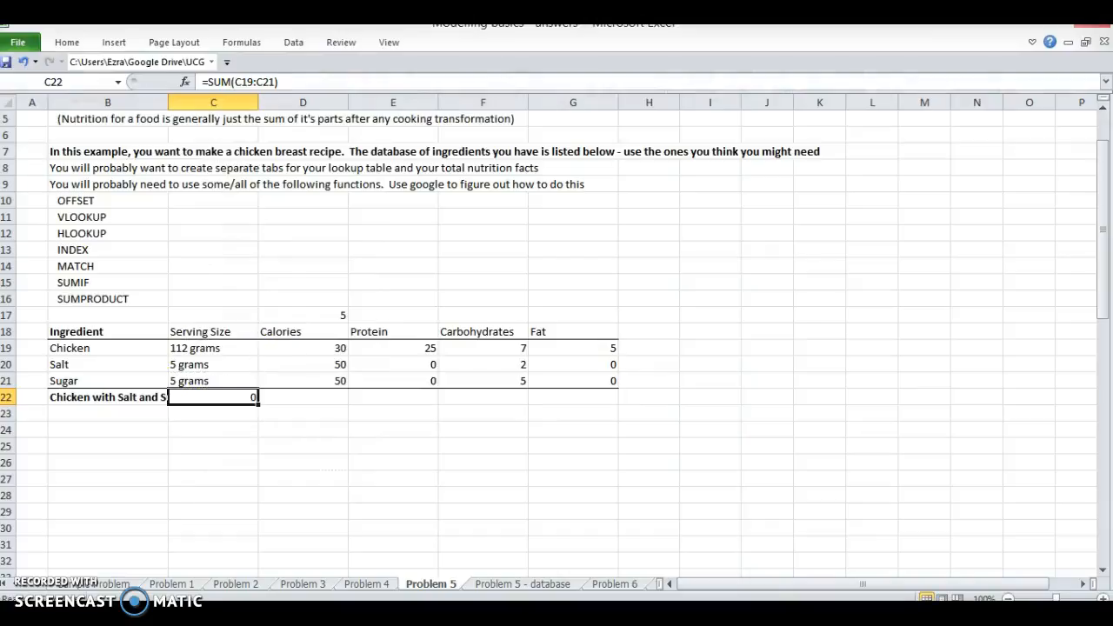
Step: Fill the SUM formula from C22 right through G22
key("shift+Right")
key("shift+Right")
key("shift+Right")
key("shift+Right")
key("ctrl+r")
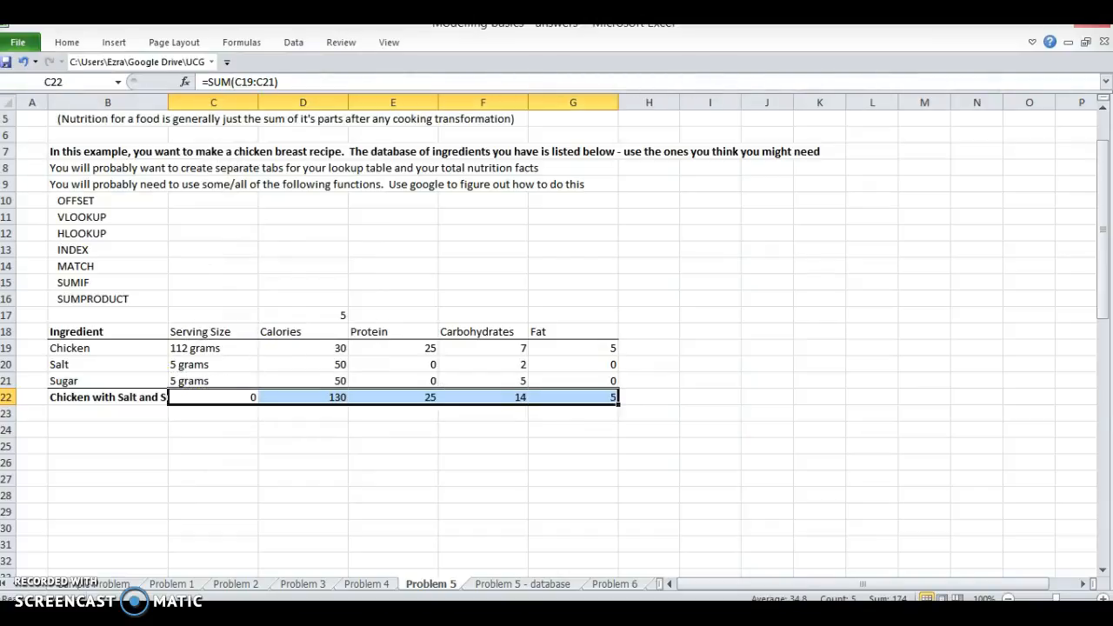
Step: Widen column B so the Chicken with Salt and Sugar label fits
key("shift+Left")
key("shift+Left")
key("shift+Left")
key("shift+Left")
left_click_drag(168, 102, 196, 108)
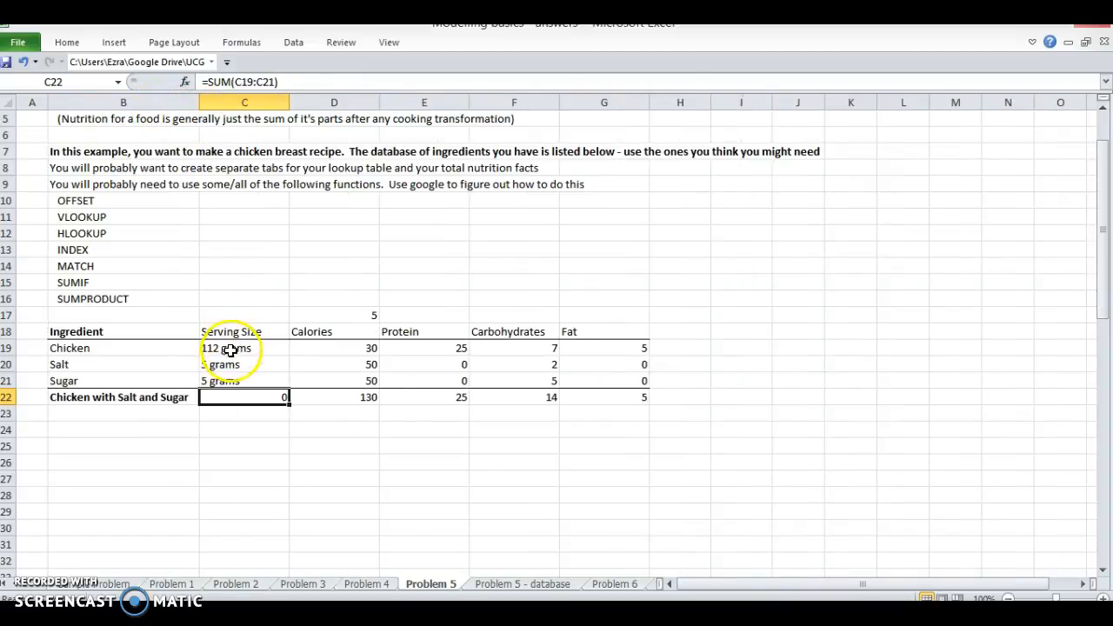
Step: Apply the custom number format 0.0 "grams" to Sugar's serving size in H2 on the database sheet
left_click(229, 348)
key("ctrl+Page_Down")
key("Up")
key("Left")
key("Left")
key("Left")
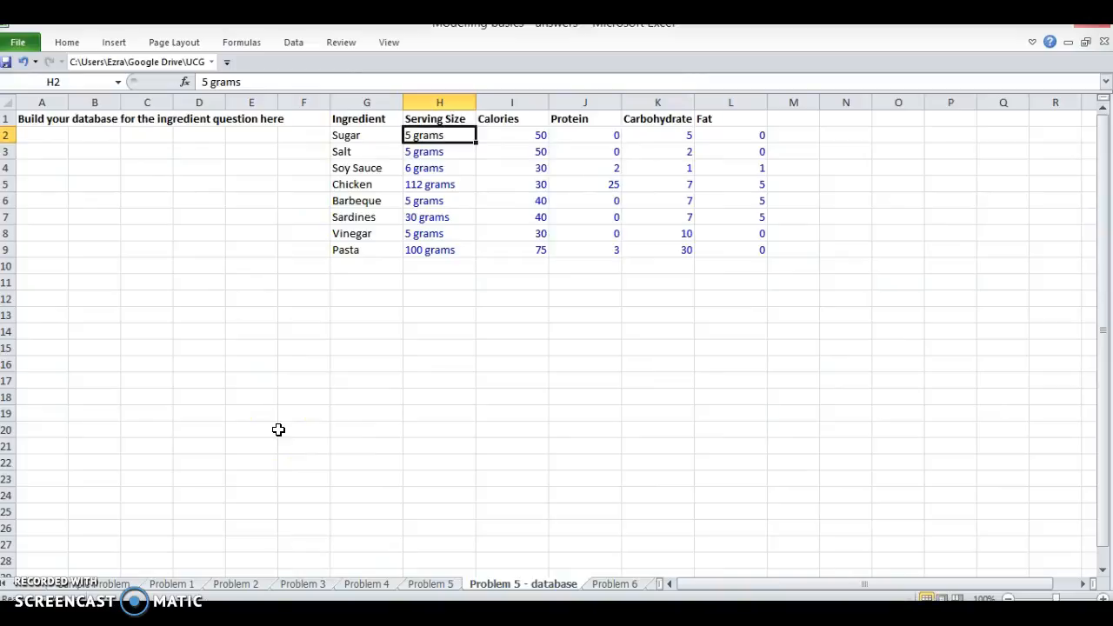
key("ctrl+1")
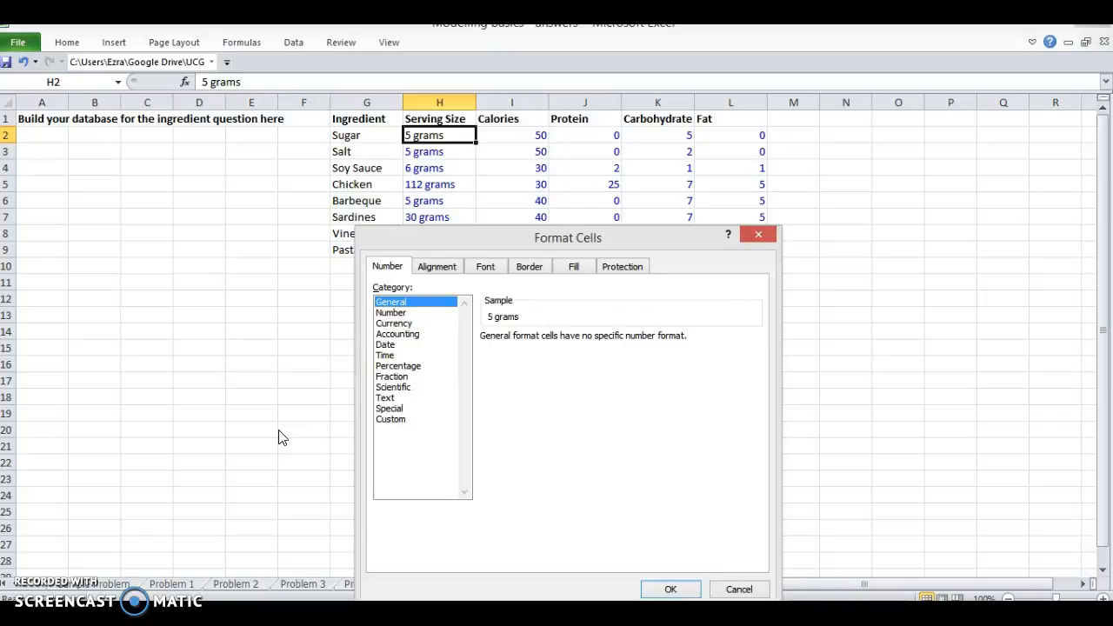
key("End")
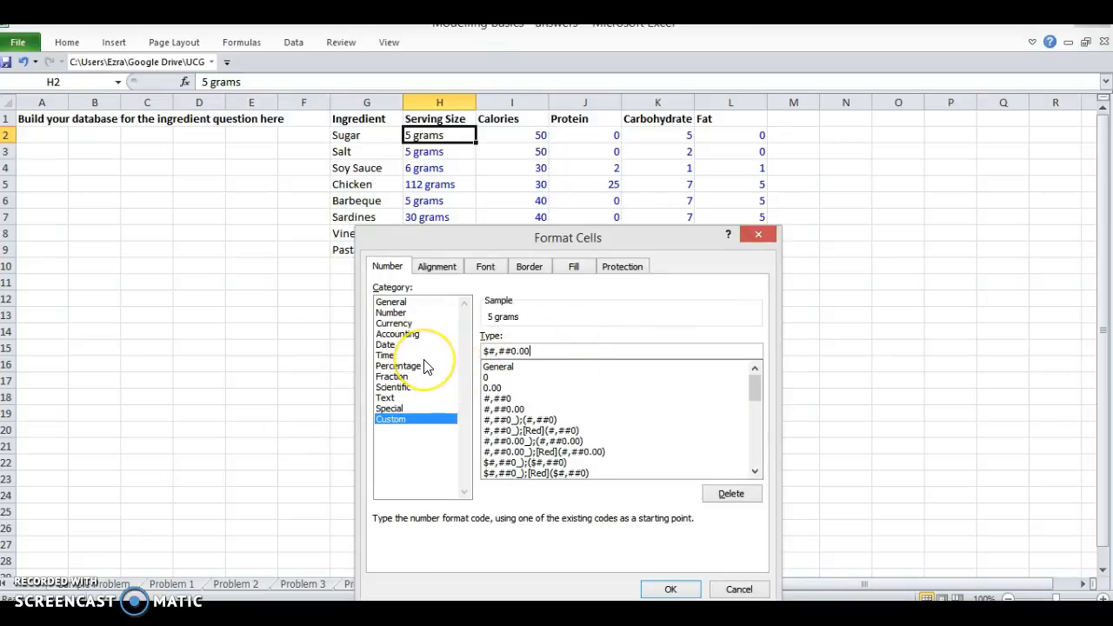
key("shift+Home")
type("0.0")
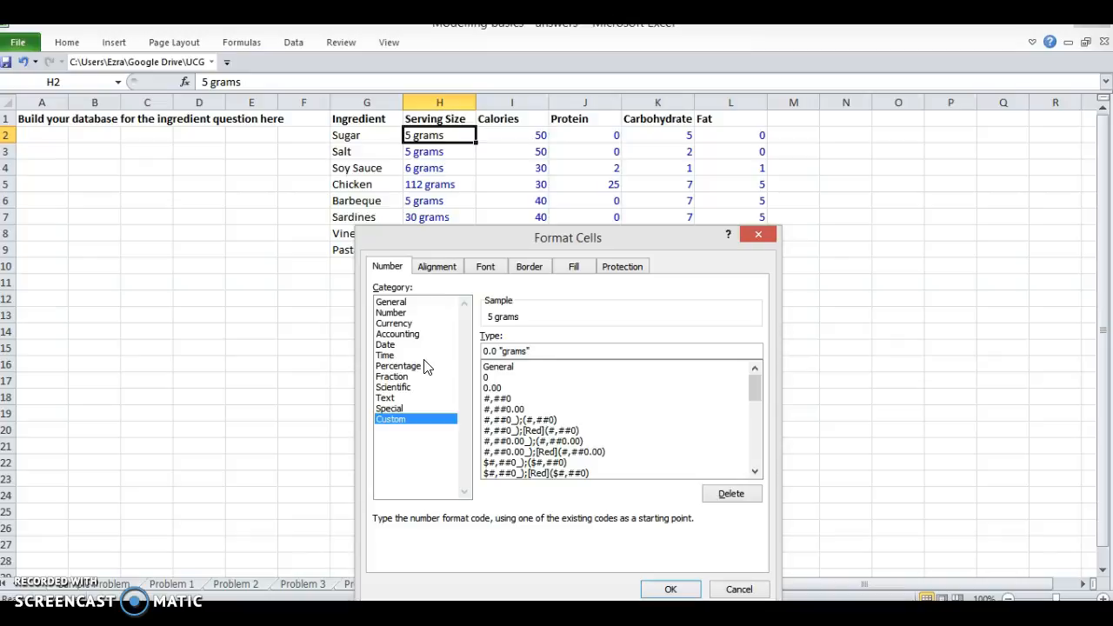
key("Return")
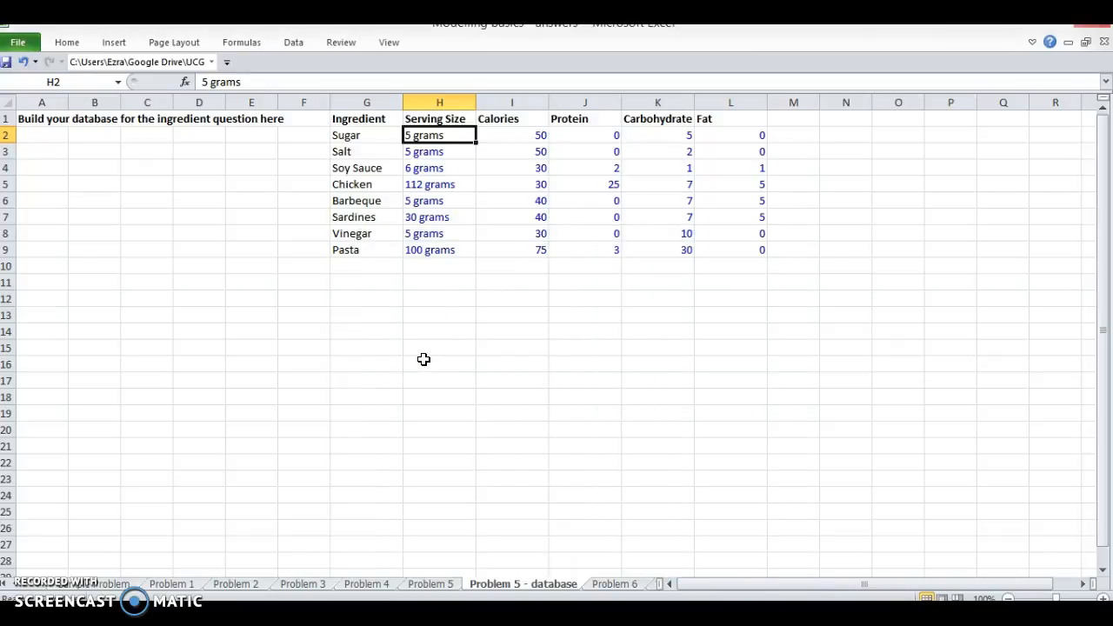
Step: Remove the word grams from Sugar's serving size in H2, leaving the plain number 5
key("ctrl+shift+Down")
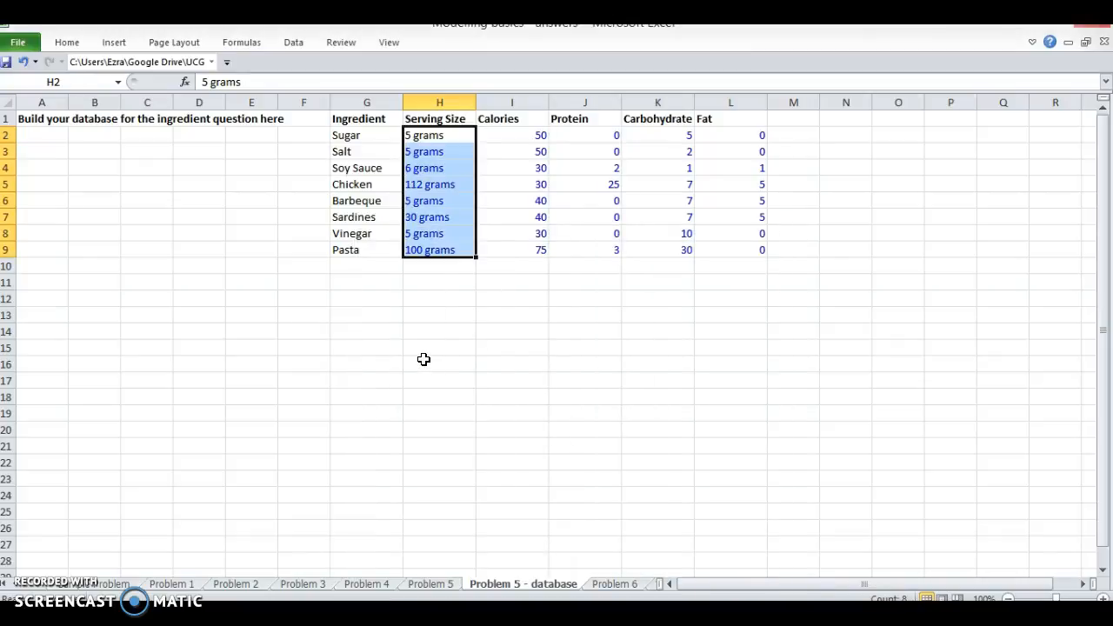
key("Up")
key("Down")
key("F2")
key("BackSpace")
key("BackSpace")
key("BackSpace")
key("BackSpace")
key("BackSpace")
key("BackSpace")
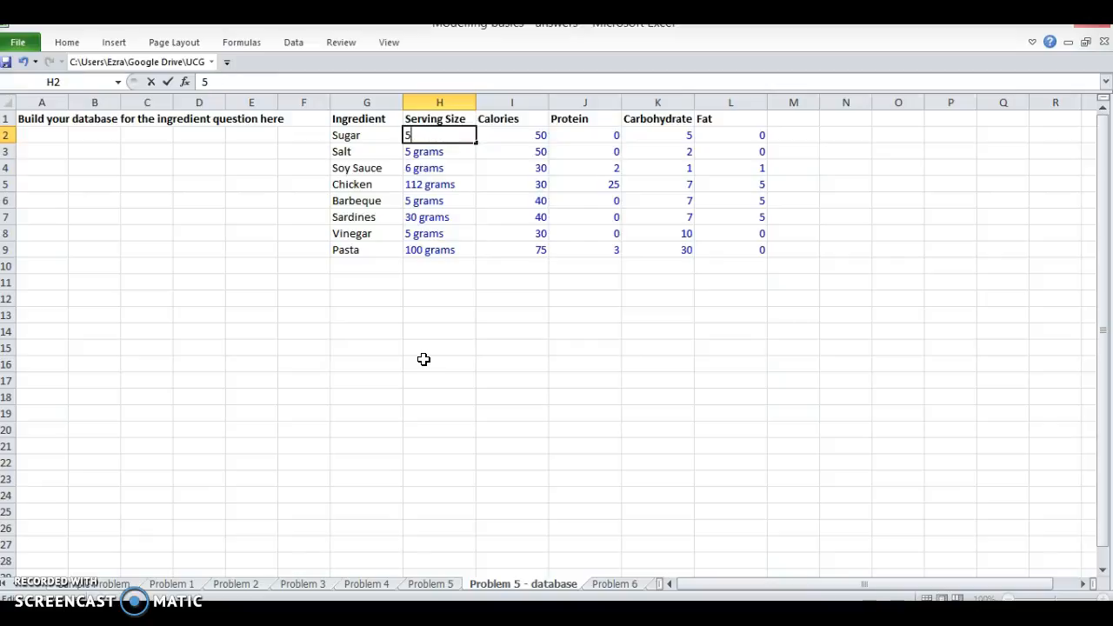
key("Return")
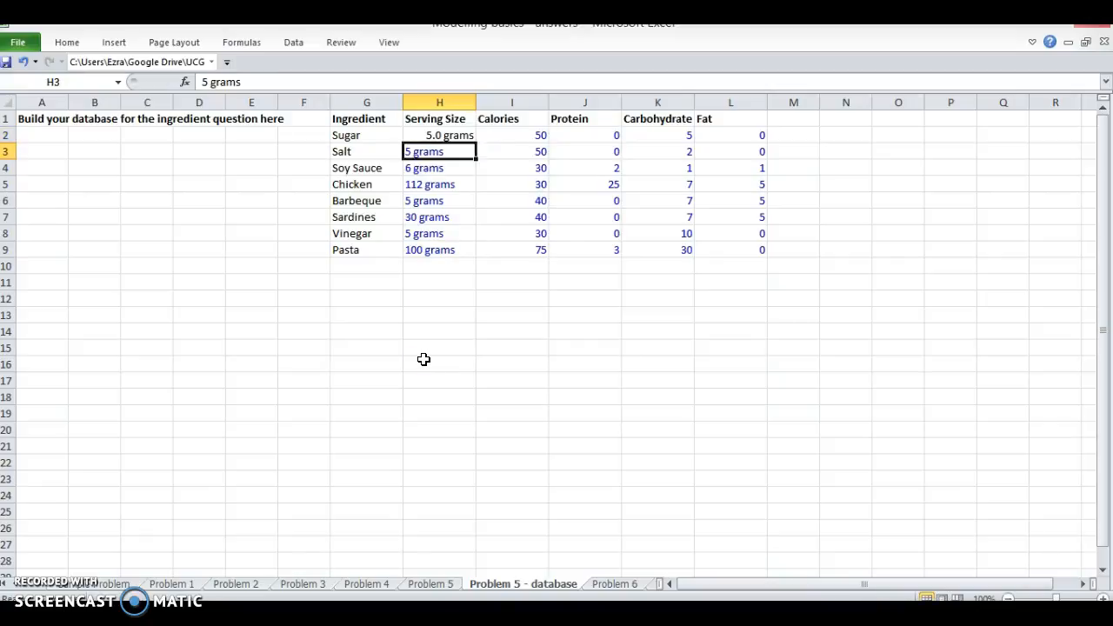
Step: Try to reduce Salt's serving size in H3 to the plain number 5
key("F2")
key("ctrl+shift+Left")
key("shift+Left")
key("BackSpace")
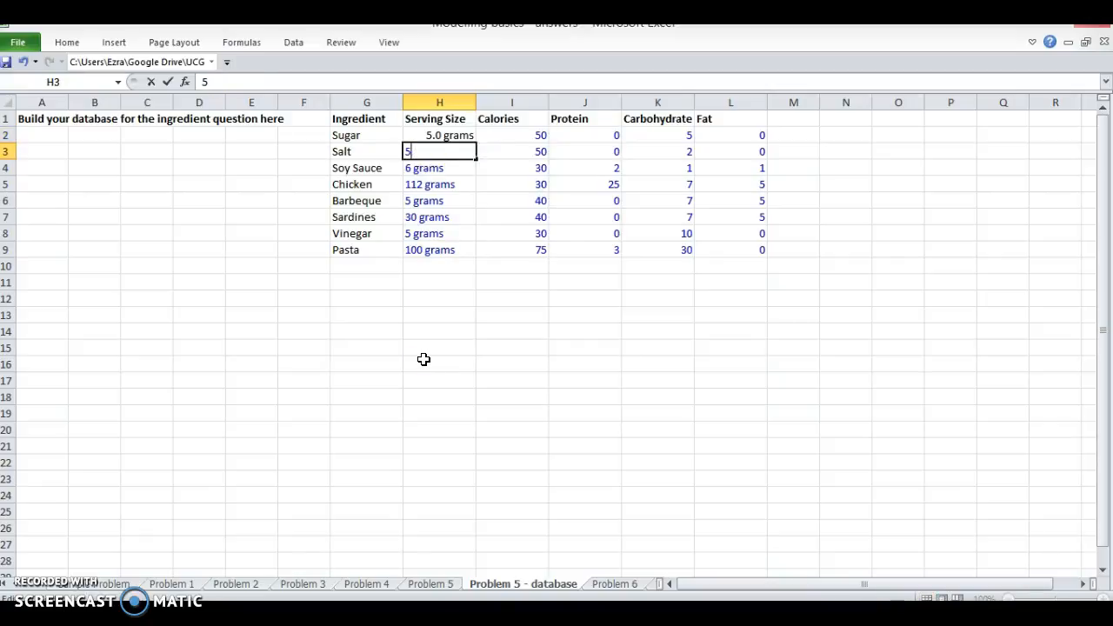
key("Return")
key("ctrl+z")
Step: Copy the formatting of Sugar's serving size in H2 onto the serving sizes down to H9
key("Up")
key("ctrl+c")
key("ctrl+shift+Down")
key("ctrl+alt+v")
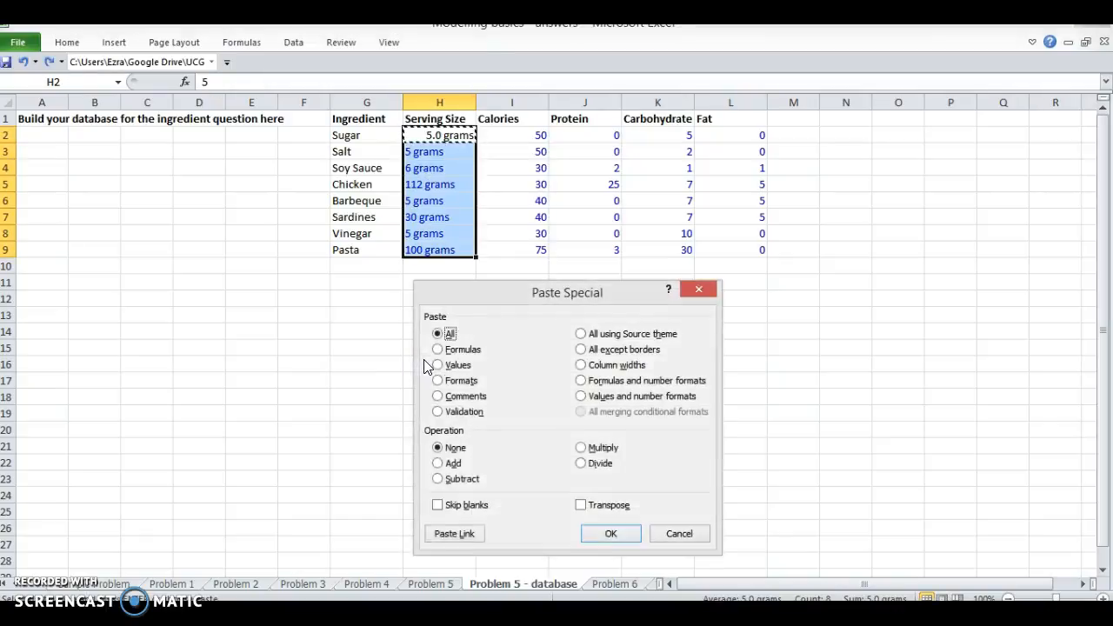
key("t")
key("Return")
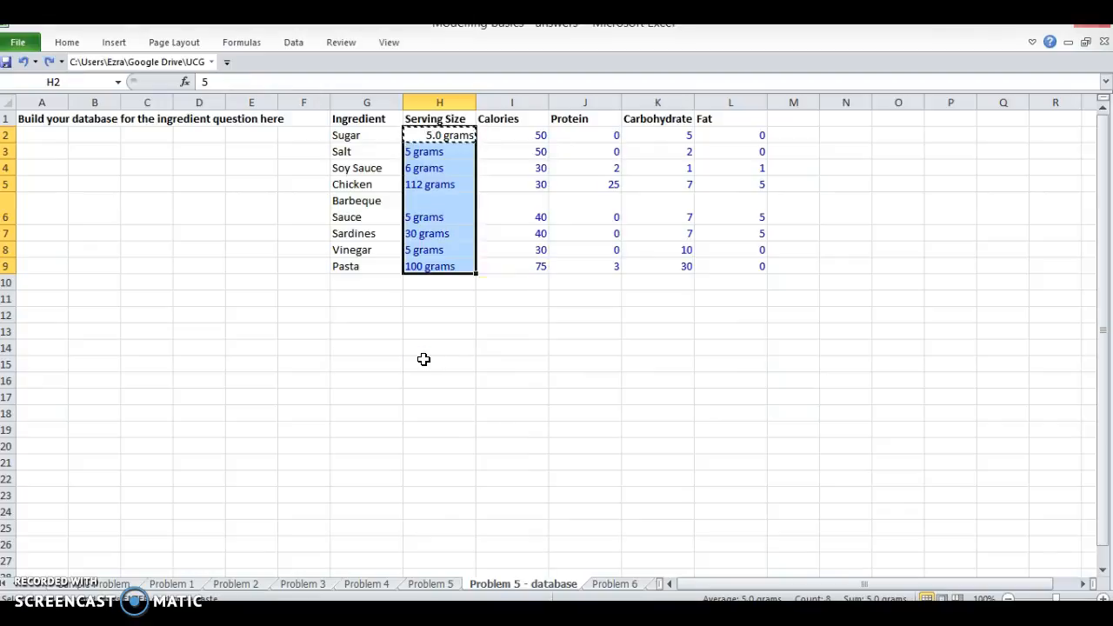
key("ctrl+shift+Up")
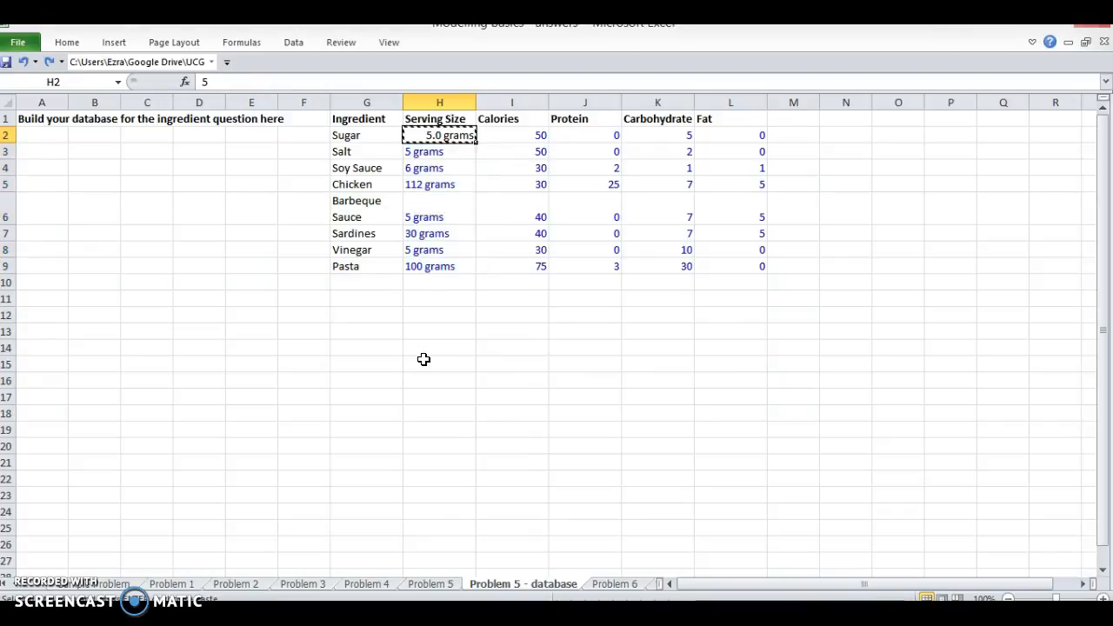
key("ctrl+shift+Down")
key("ctrl+alt+v")
key("t")
key("Return")
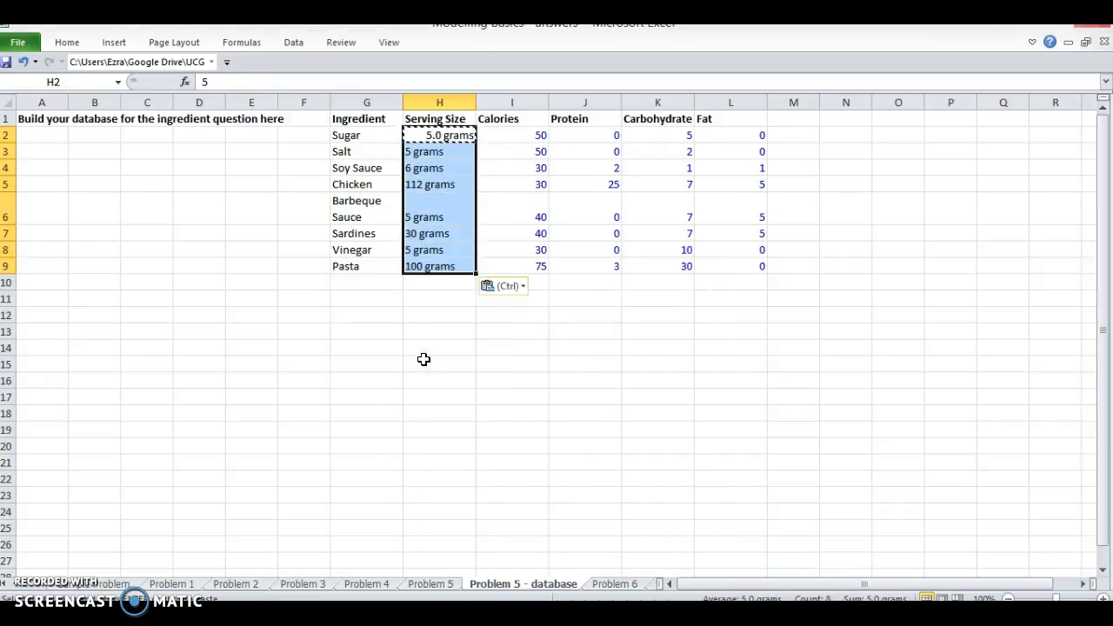
Step: Enter the serving sizes from Salt down to Pasta in H3:H9 as plain numbers: 5, 6, 112, 5, 30, 5 and 100
key("Down")
type("5")
key("Return")
type("6")
key("Return")
type("2")
type("12")
key("Return")
type("5")
key("Return")
type("30")
key("Return")
type("5")
key("Return")
type("100")
key("Return")
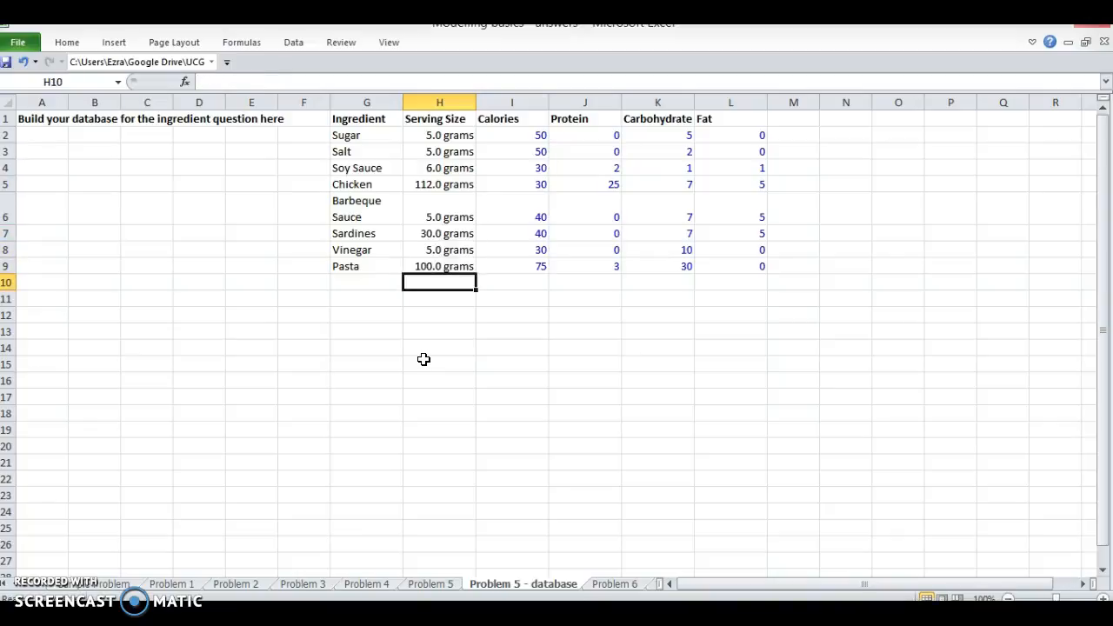
Step: Set the font color of the serving sizes in H2:H9 to the recently used blue
key("Up")
key("Up")
key("Up")
key("Up")
key("Up")
key("Up")
key("Up")
key("Up")
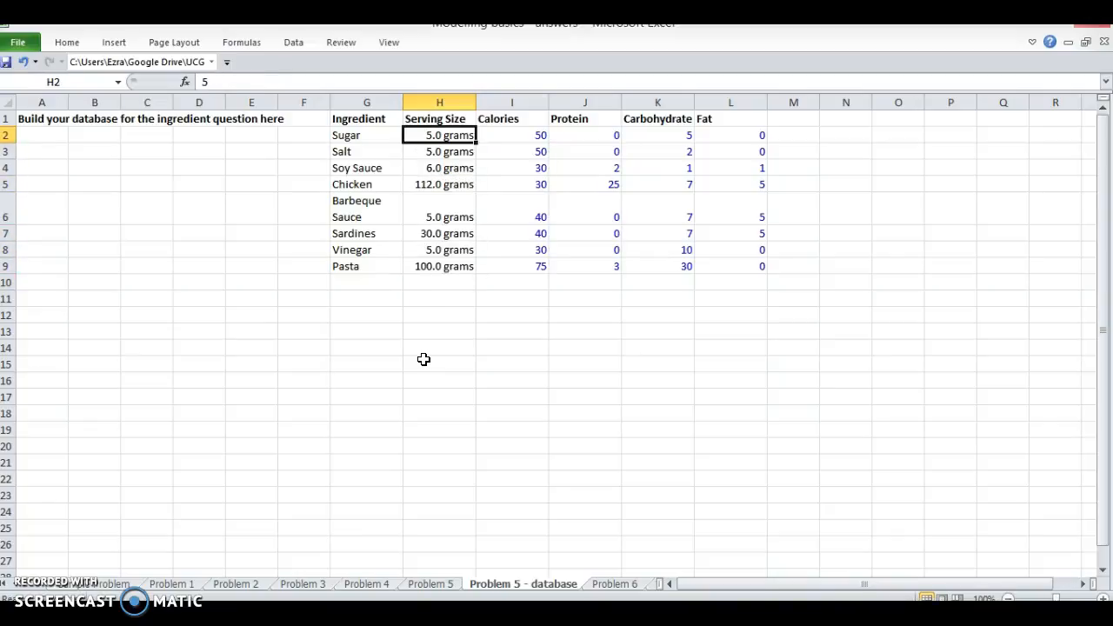
key("ctrl+shift+Down")
key("alt+h")
key("f")
key("c")
key("Up")
key("Up")
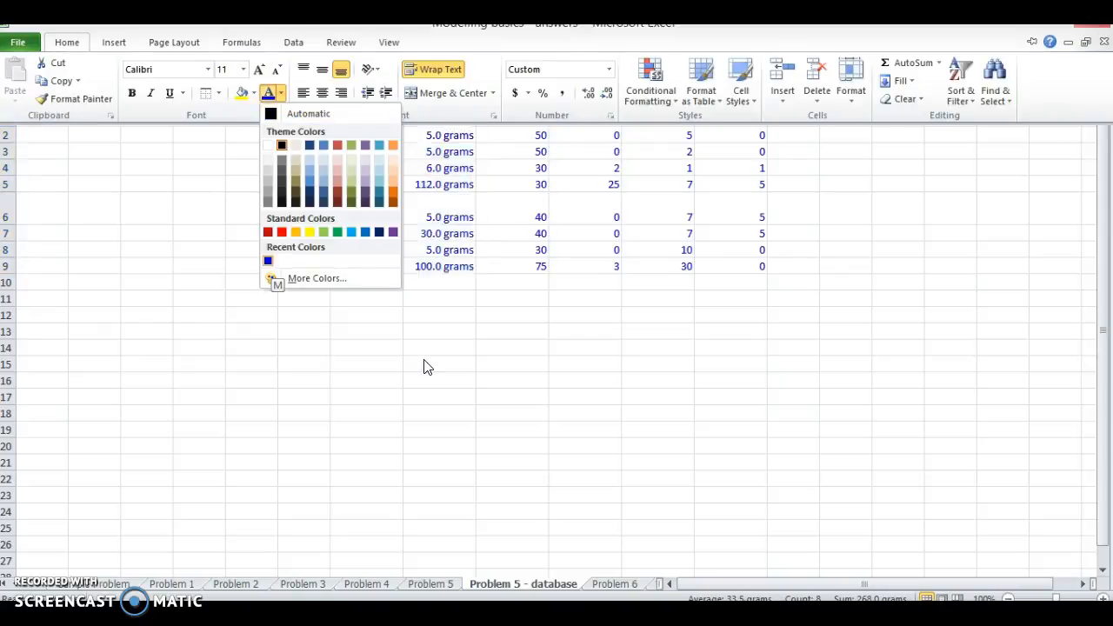
key("Return")
Step: Copy the serving sizes' formatting from H2:H9 onto the Protein values in J2:J9
key("Right")
key("Left")
key("ctrl+shift+Down")
key("ctrl+c")
key("Right")
key("Right")
key("ctrl+alt+v")
key("t")
key("Return")
Step: Extend the pasted grams formatting across the Carbohydrate and Fat values by applying it to J2:L9
key("shift+Right")
key("shift+Right")
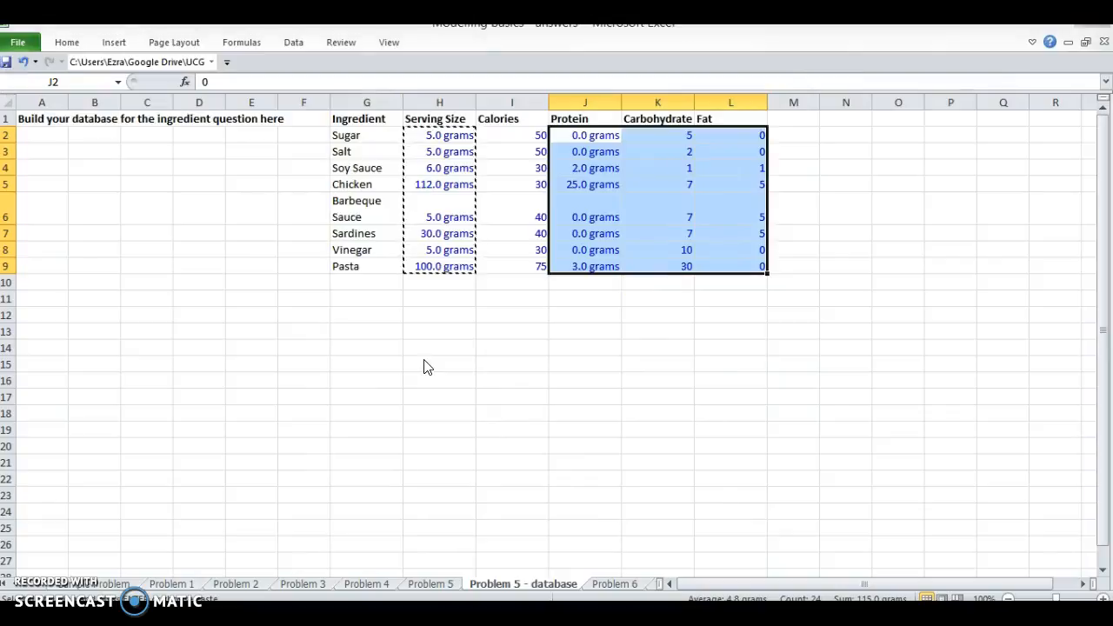
key("ctrl+alt+v")
key("Return")
key("Left")
key("Right")
key("Escape")
key("ctrl+z")
left_click(440, 379)
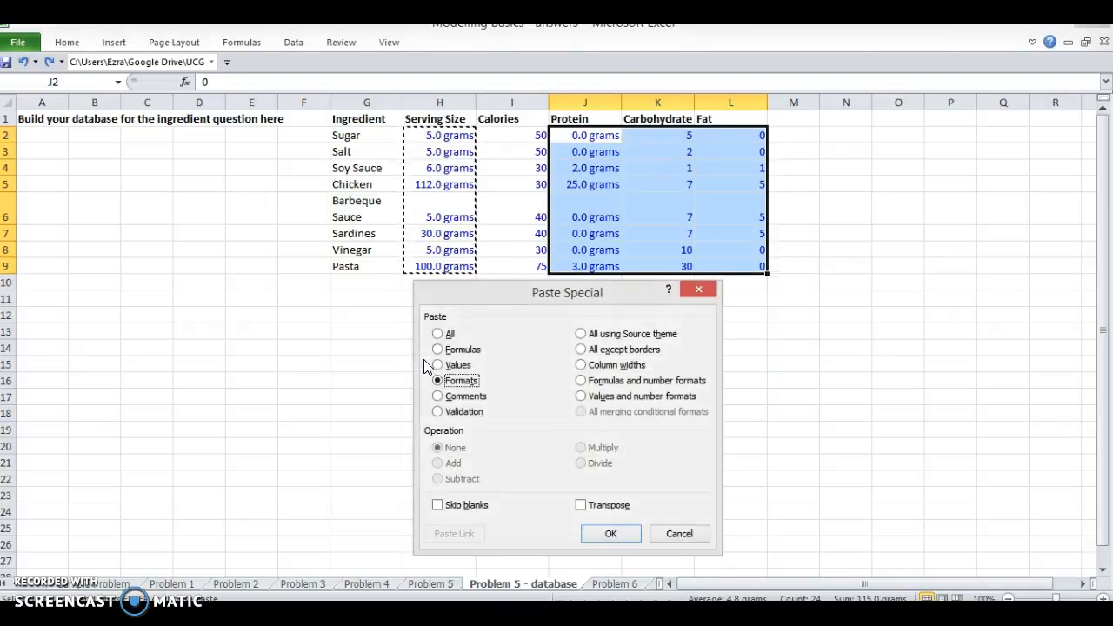
key("Return")
key("Left")
key("Right")
key("Right")
key("Escape")
Step: Copy the formatting of Pasta's serving size in H9 onto the recipe's serving sizes in C19:C21 on the Problem 5 sheet
key("Down")
key("Down")
key("Down")
key("Down")
key("Down")
key("Down")
key("Down")
key("Left")
key("Left")
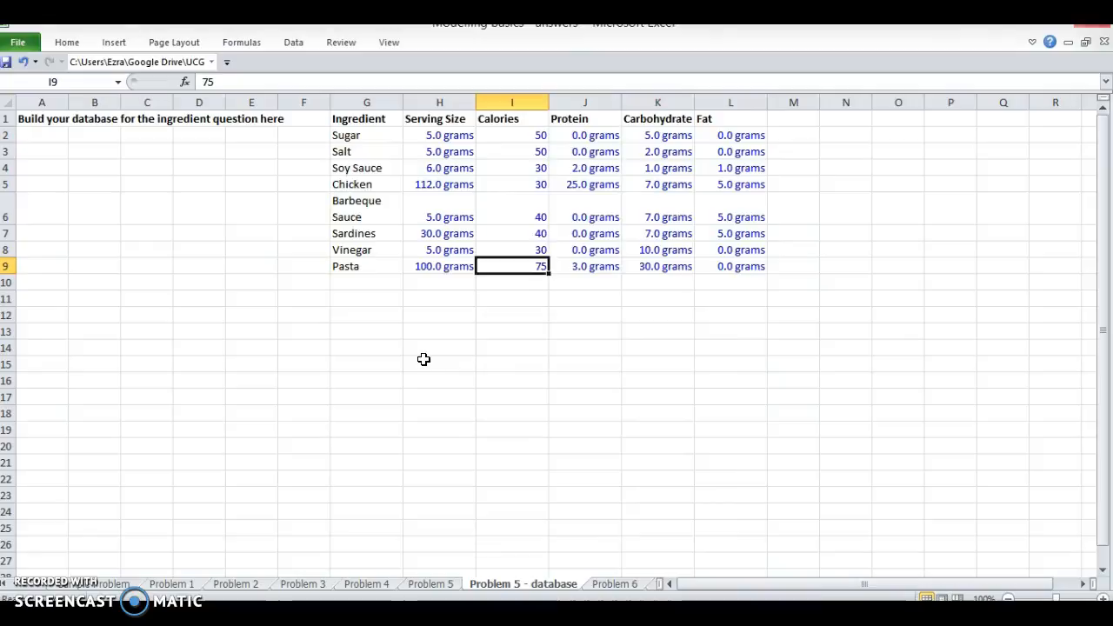
key("ctrl+Page_Up")
key("ctrl+Page_Down")
key("Left")
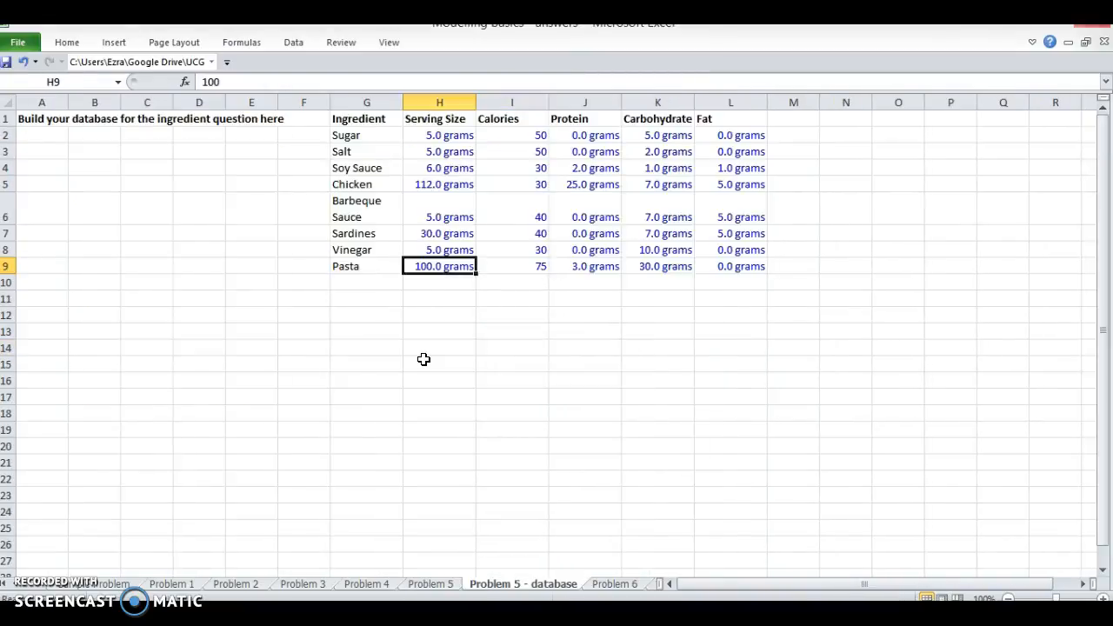
key("ctrl+Page_Up")
key("shift+Down")
key("shift+Down")
key("ctrl+alt+v")
key("t")
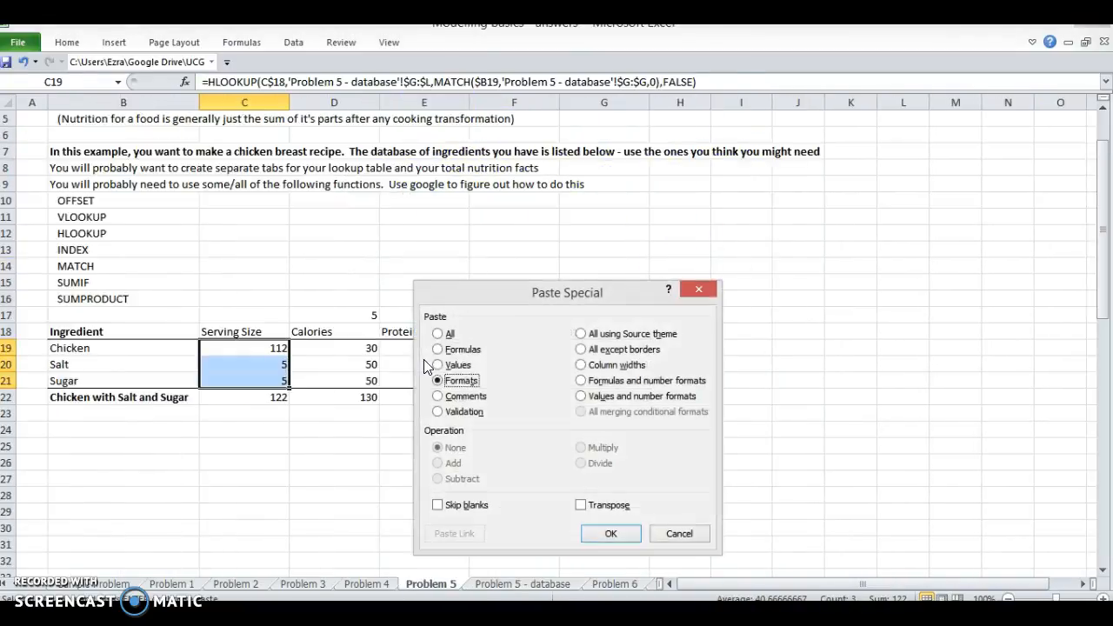
key("Return")
Step: Set the font color of the recipe's serving sizes in C19:C21 to black
key("alt+h")
key("f")
key("c")
key("Down")
key("Return")
Step: Copy the formatting of C19:C21 onto the recipe's Protein, Carbohydrates and Fat values in E19:G21
key("ctrl+c")
key("Right")
key("Right")
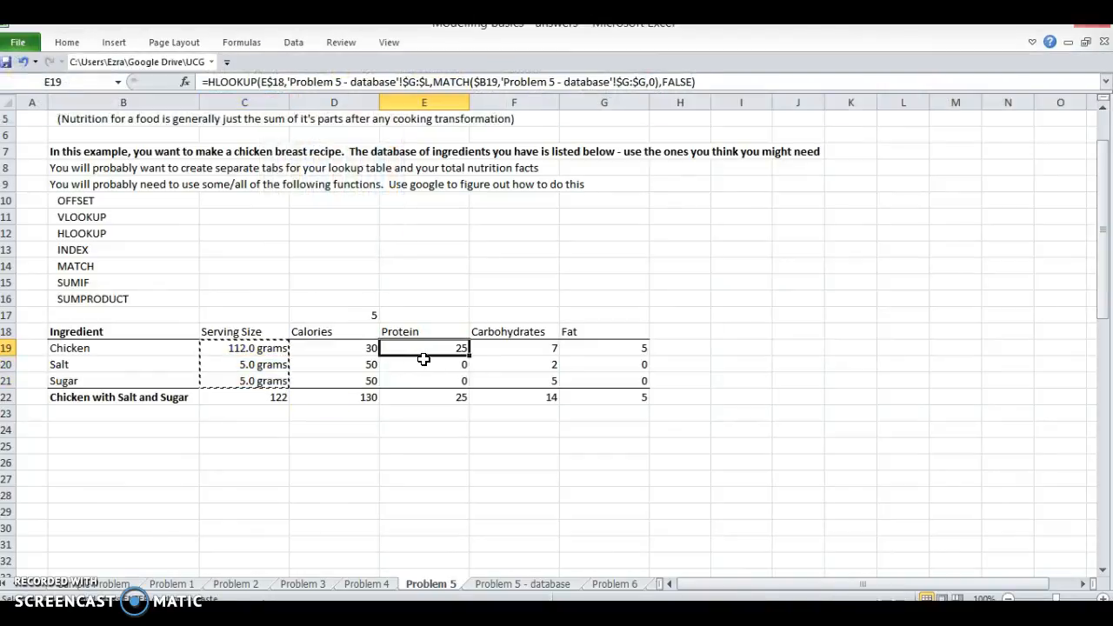
key("shift+Right")
key("shift+Right")
key("shift+Down")
key("shift+Down")
key("ctrl+alt+v")
key("t")
key("Return")
Step: Add a top border across the Chicken row's values in C19:G19
key("Left")
key("Left")
key("shift+Right")
key("shift+Right")
key("shift+Right")
key("shift+Right")
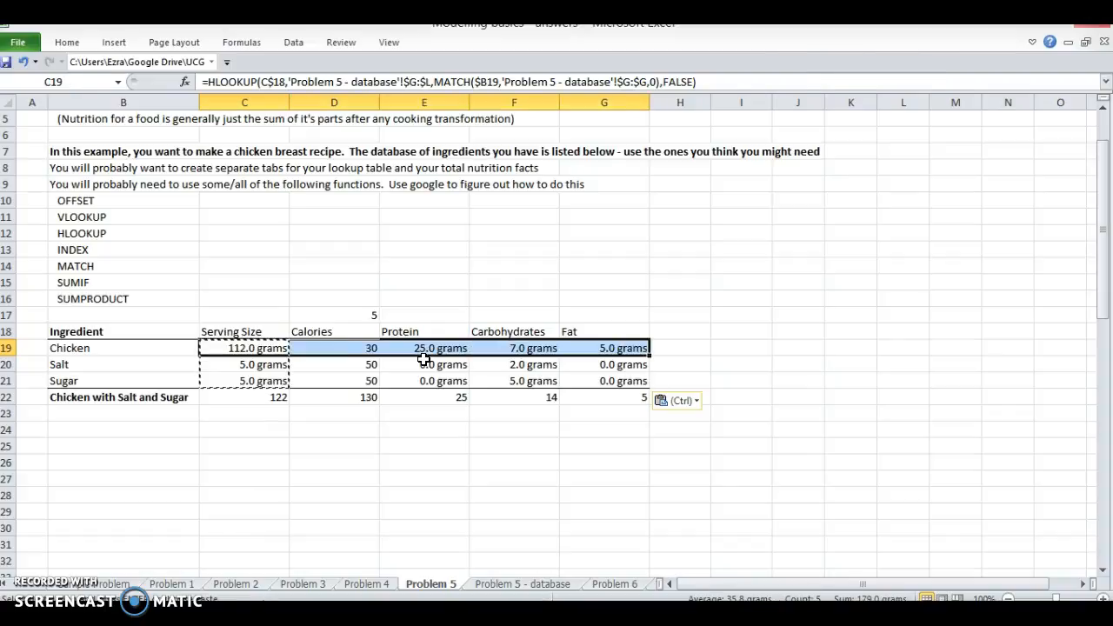
key("alt+h")
key("b")
key("p")
key("Left")
key("Right")
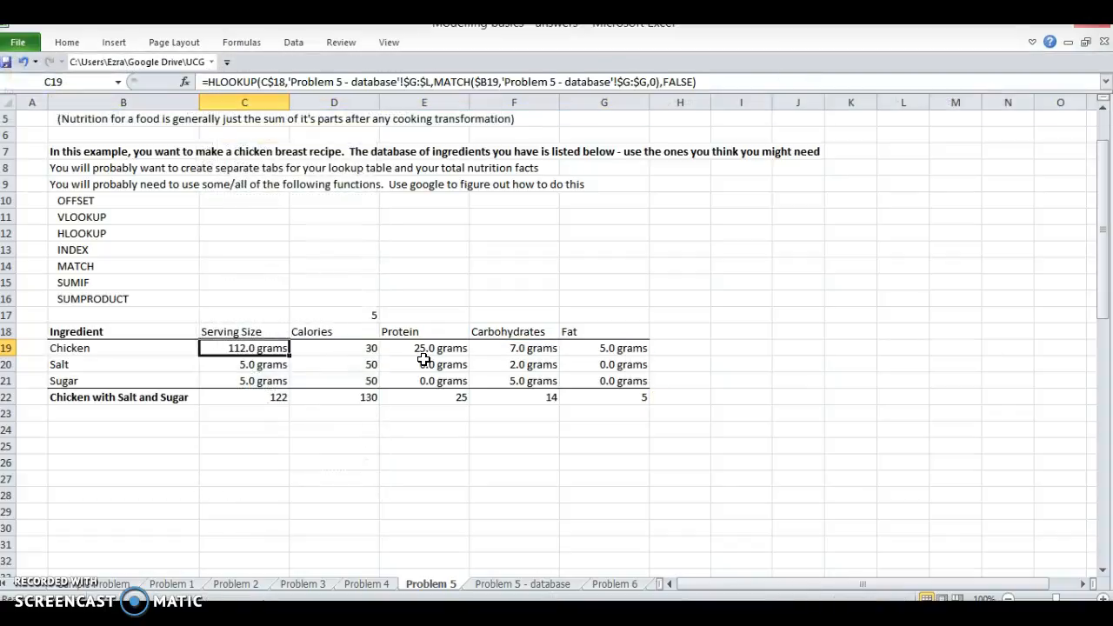
Step: Copy the formatting of the Chicken row's values in C19:G19 onto the totals in C22:G22
key("F2")
key("Escape")
key("ctrl+shift+Right")
key("ctrl+c")
key("Down")
key("Down")
key("Down")
key("ctrl+alt+v")
key("t")
key("Return")
key("Right")
key("Escape")
Step: Remove the bold formatting from the Chicken with Salt and Sugar row, B22:G22
key("Left")
key("Left")
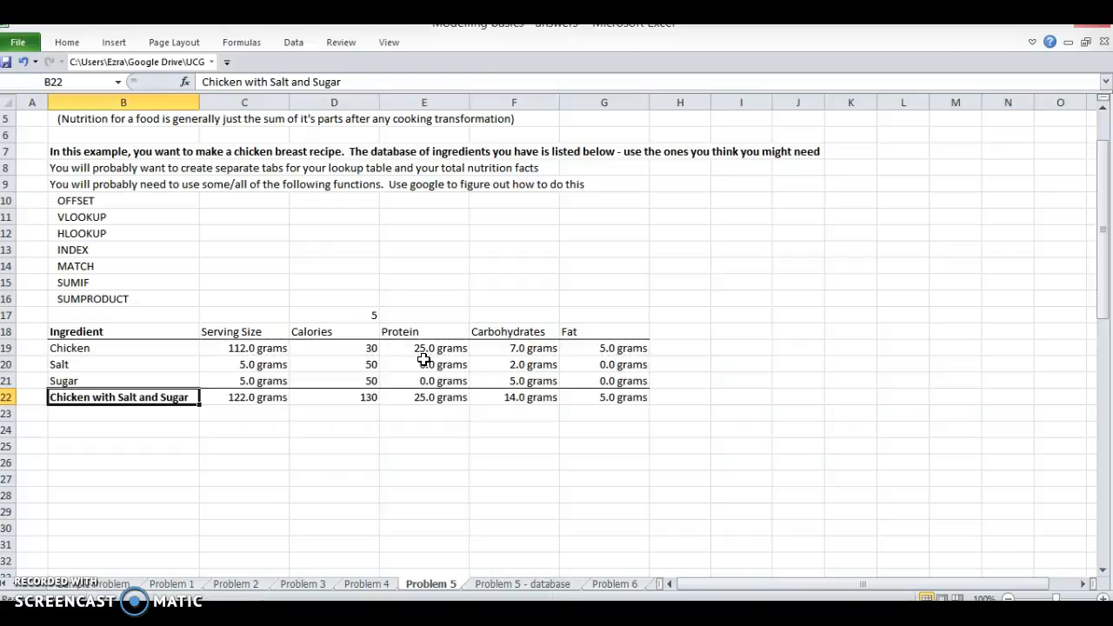
key("ctrl+shift+Right")
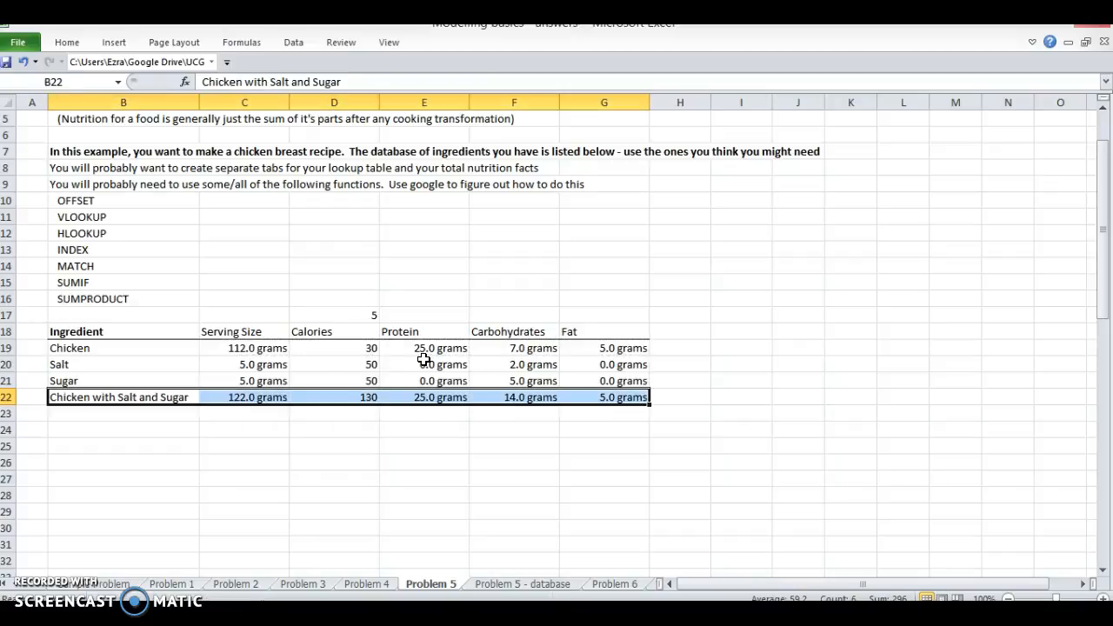
Step: Examine the totals across row 22 and the formula behind the serving size total
key("Left")
key("Right")
key("Right")
key("Right")
key("Right")
key("Right")
key("Up")
key("Left")
key("Down")
key("Left")
key("Left")
key("Right")
key("Right")
key("Right")
key("Right")
key("Left")
key("Left")
key("Left")
key("Left")
key("F2")
key("Escape")
Step: Insert a new column before Serving Size and narrow it to about the width of the neighbouring columns
key("ctrl+space")
key("ctrl+shift+equal")
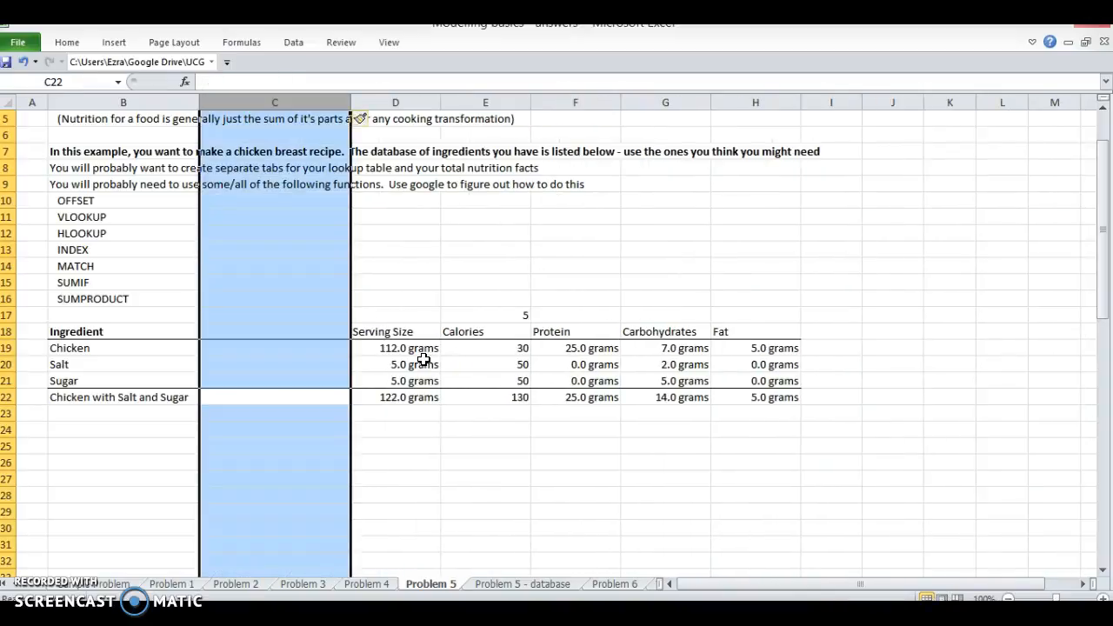
left_click_drag(350, 103, 284, 103)
Step: Enter the header Amount used in C18 and 199 as Chicken's amount in C19
left_click(206, 331)
type("U")
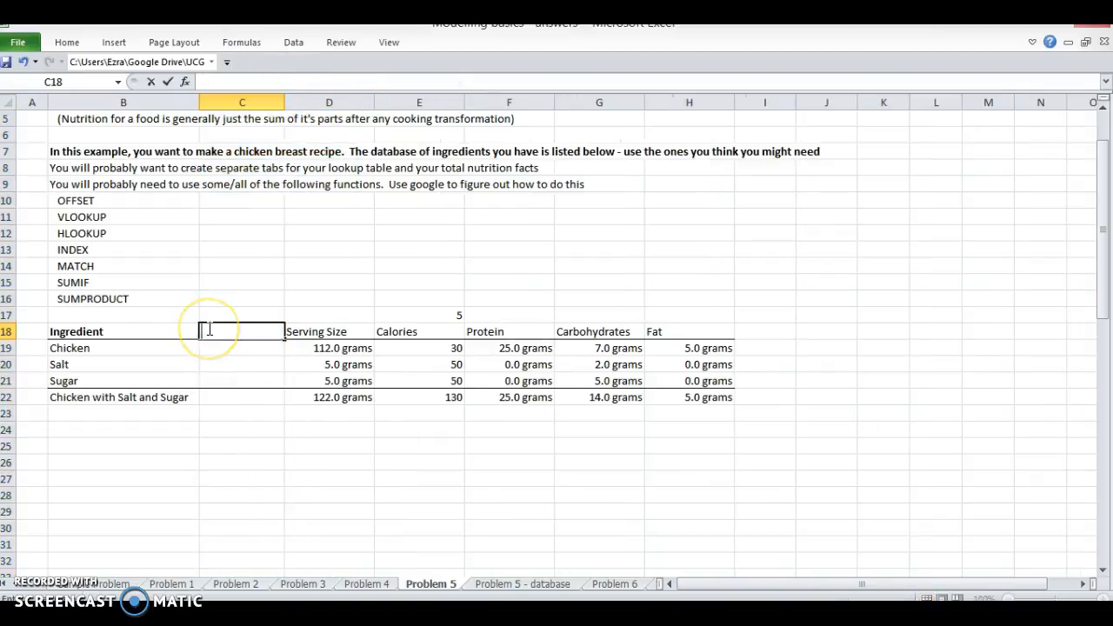
type("mount used")
key("Return")
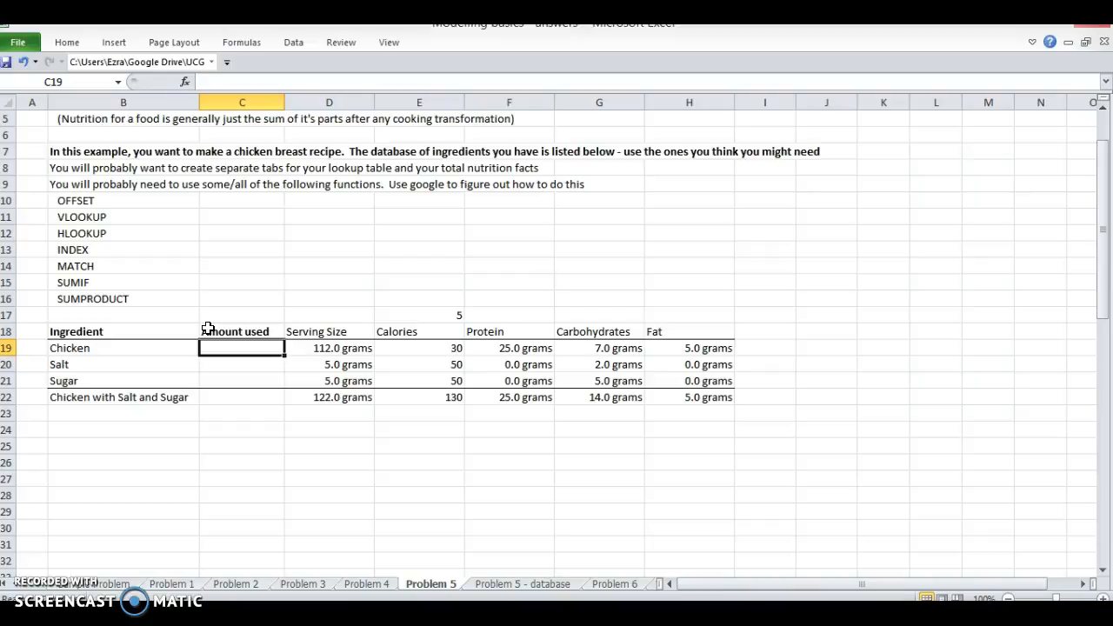
key("Return")
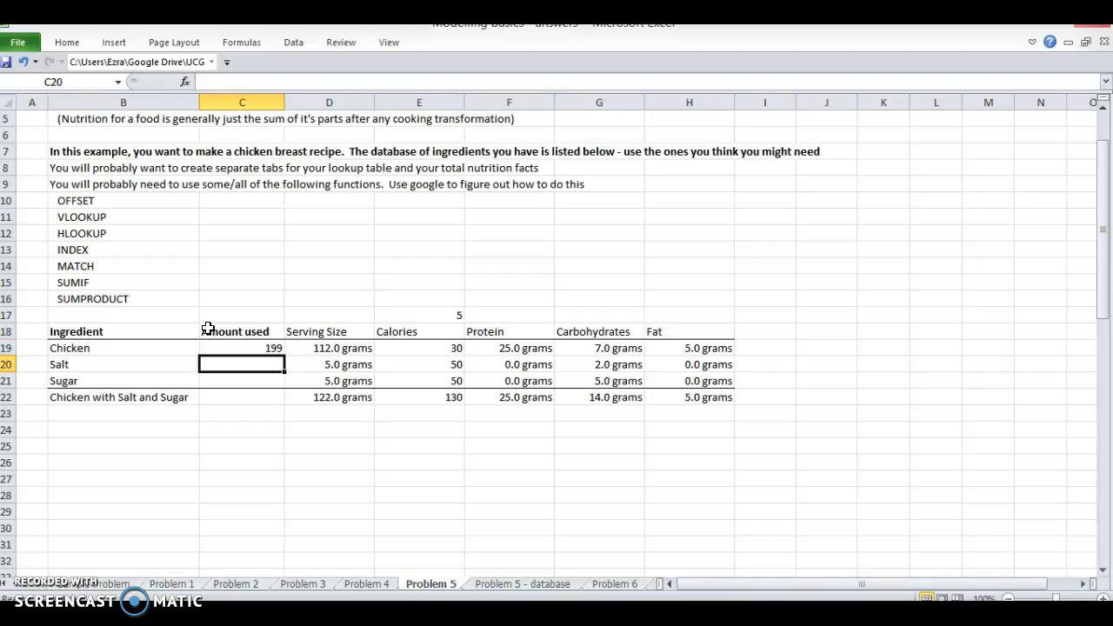
Step: Copy the serving sizes' formatting from D19:D21 onto the Amount used cells C19:C21
key("Up")
key("Right")
key("shift+Down")
key("shift+Down")
key("ctrl+c")
key("Left")
key("ctrl+alt+v")
key("t")
key("Return")
Step: Enter 3 as the amount used for both Salt and Sugar in C20:C21
key("Down")
type("3")
key("Return")
type("3")
key("Return")
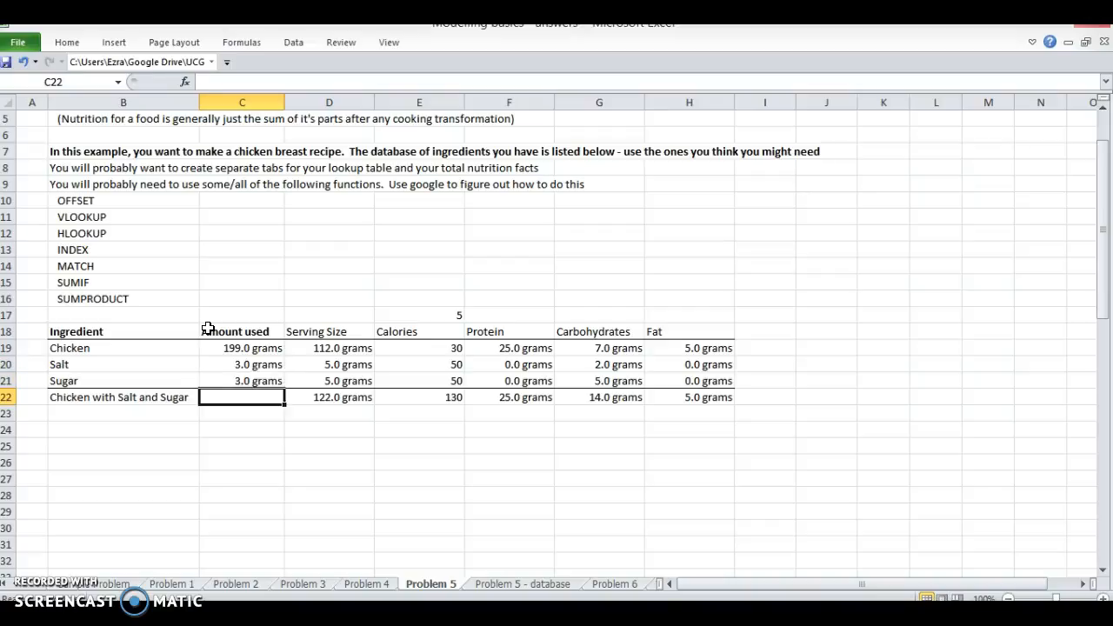
Step: Total the amounts used in C22 with a SUM of C19:C21
key("alt+equal")
key("Return")
key("Up")
Step: Examine the totals row and the HLOOKUP formula behind Chicken's serving size in D19
key("Right")
key("Right")
key("Left")
key("Down")
key("Up")
key("Right")
key("shift+Right")
key("Left")
key("Left")
key("Up")
key("Up")
key("Up")
key("Down")
key("Up")
key("Right")
key("F2")
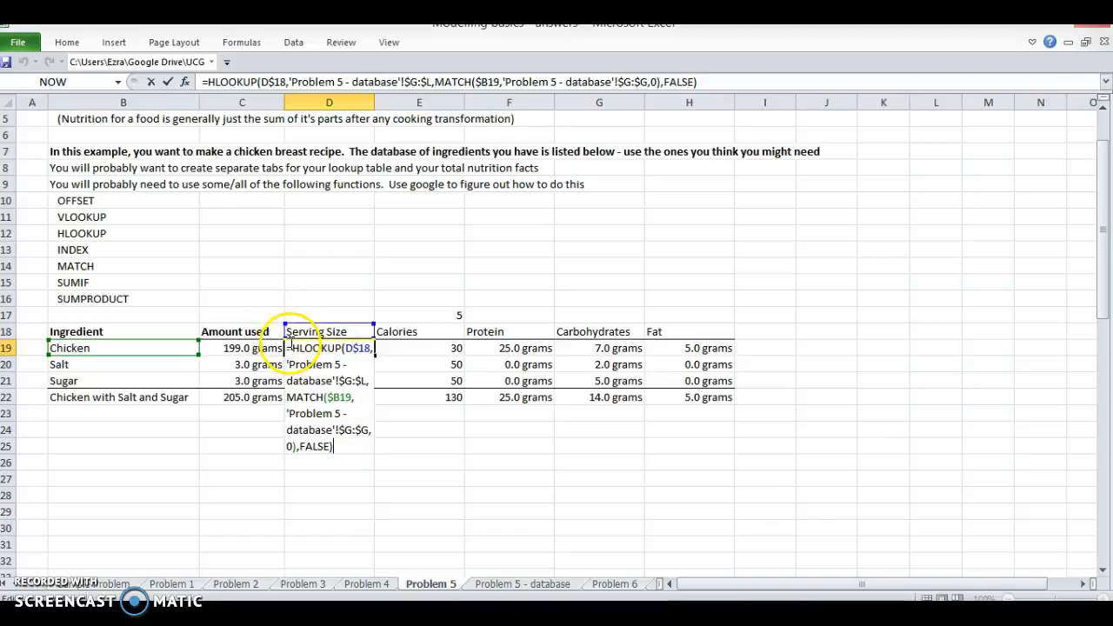
key("Escape")
Step: Scale Chicken's calories in E19 by the amount used, putting $C19/$D19* in front of the HLOOKUP formula
key("Right")
key("F2")
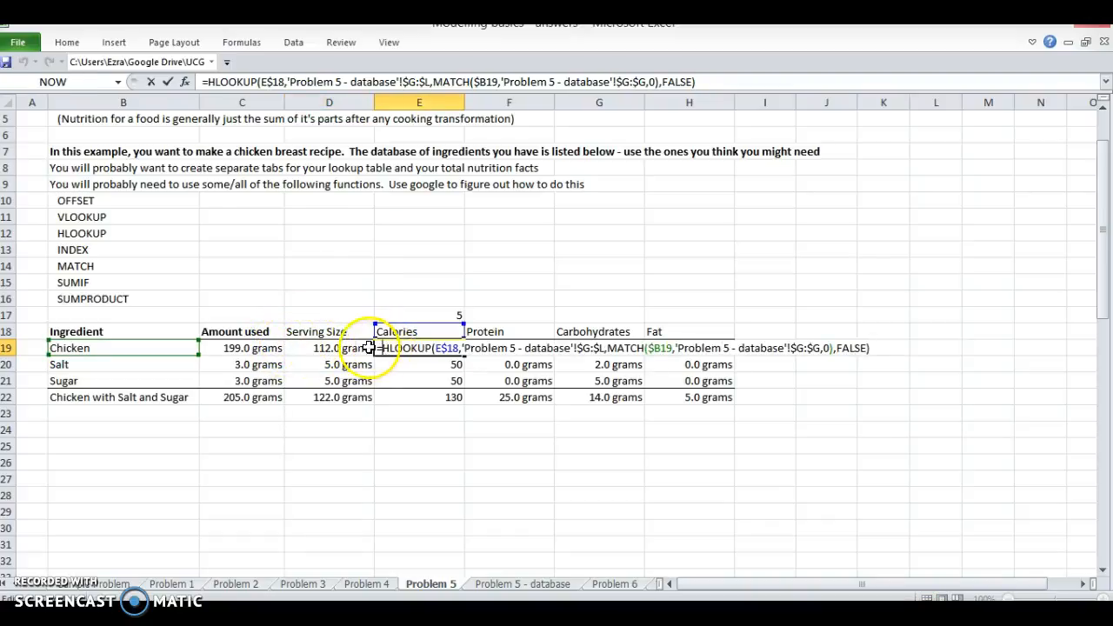
left_click(249, 349)
key("F4")
key("F4")
type("*")
key("BackSpace")
type("/")
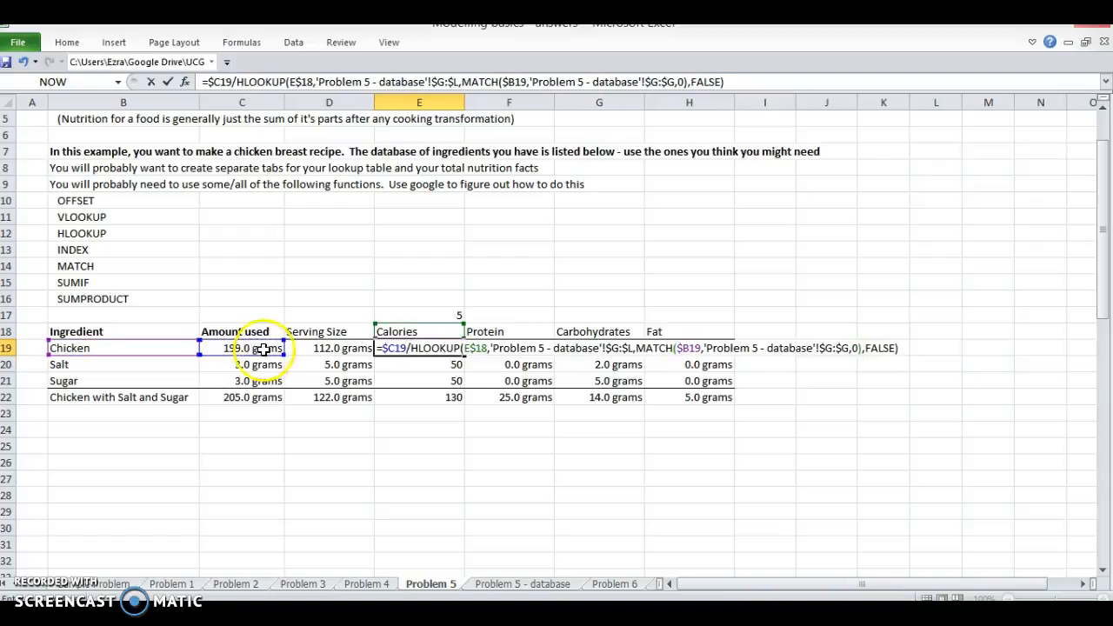
left_click(298, 349)
key("F4")
key("F4")
key("F4")
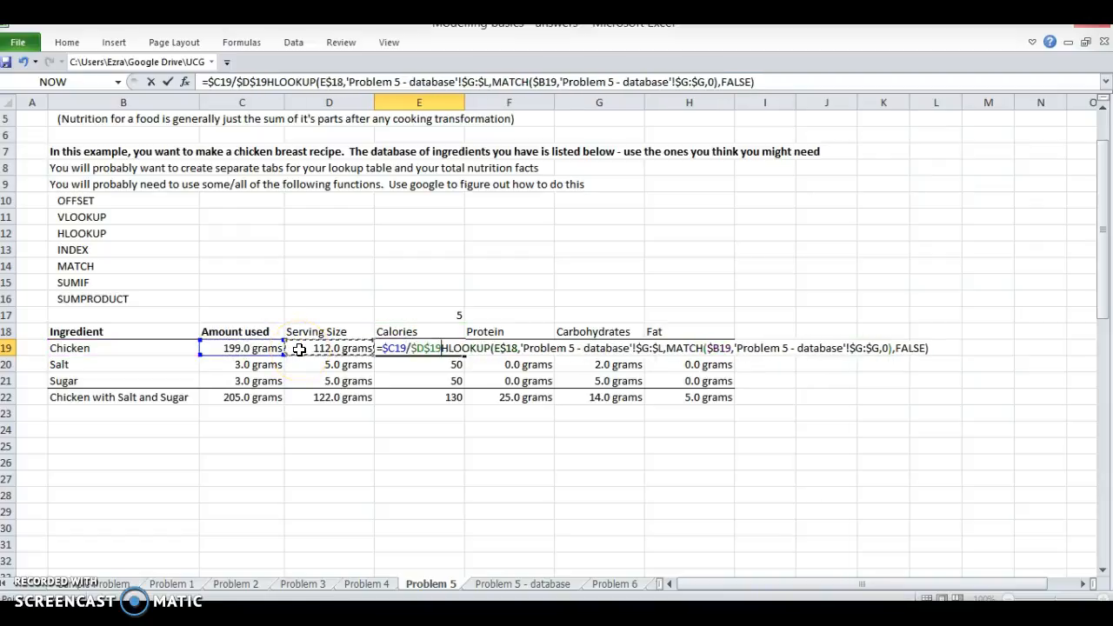
type("*")
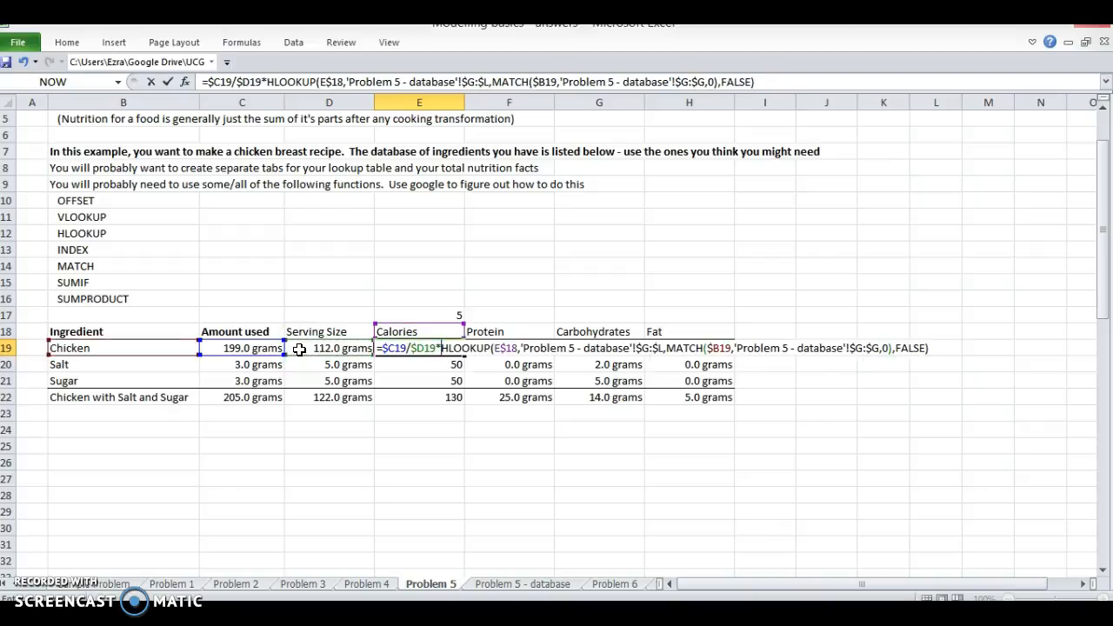
key("Return")
Step: Copy Chicken's scaled calorie formula from E19 and select E19:H21 as the paste range
key("Up")
key("ctrl+c")
key("shift+Right")
key("shift+Right")
key("shift+Right")
key("shift+Down")
key("shift+Down")
Step: Try pasting E19 with all its formatting over E19:H21, and undo the paste
key("ctrl+v")
key("ctrl+alt+v")
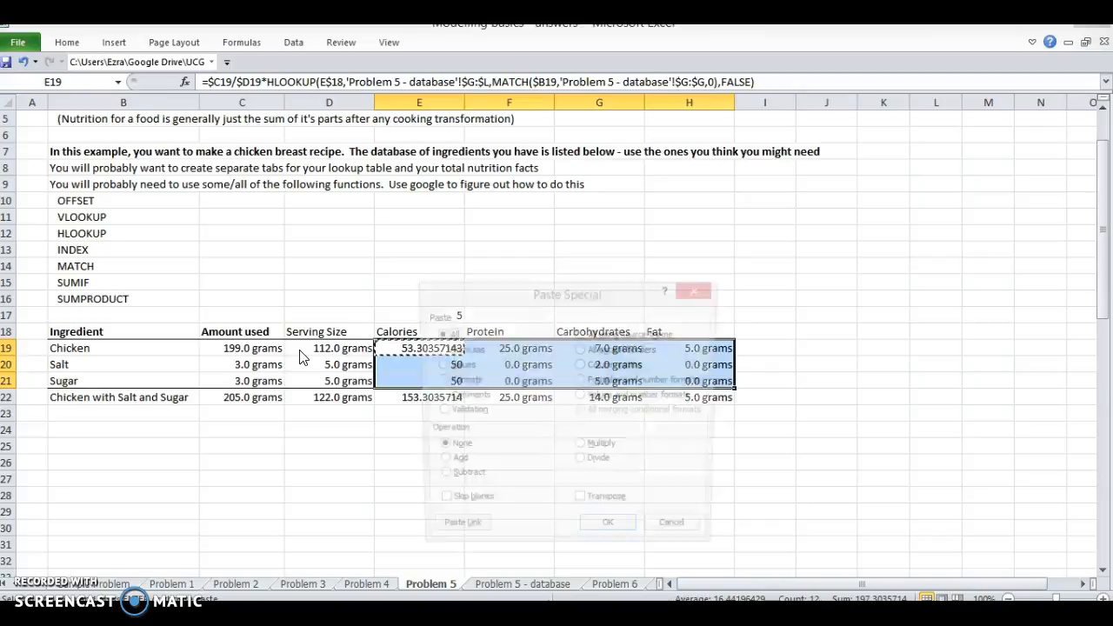
key("Return")
key("ctrl+z")
key("ctrl+y")
key("ctrl+z")
Step: Paste only the formulas from E19 into all ingredient nutrition cells E19:H21
key("ctrl+alt+v")
key("f")
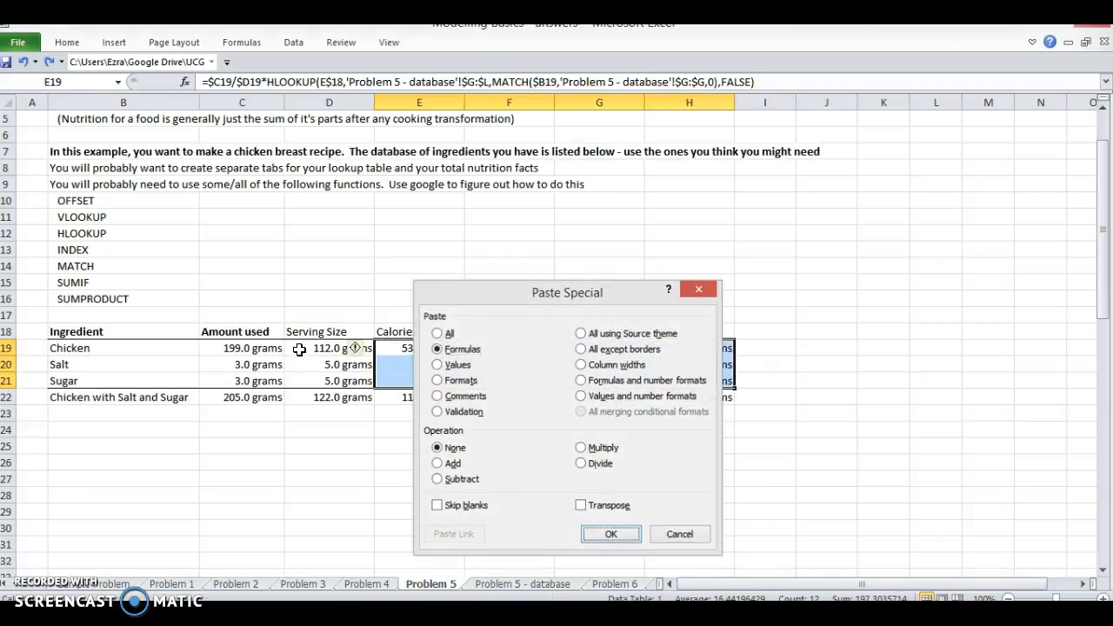
key("Return")
Step: Format the Calories values E19:E22 in comma style with one decimal place
key("shift+Left")
key("shift+Left")
key("shift+Left")
key("shift+Down")
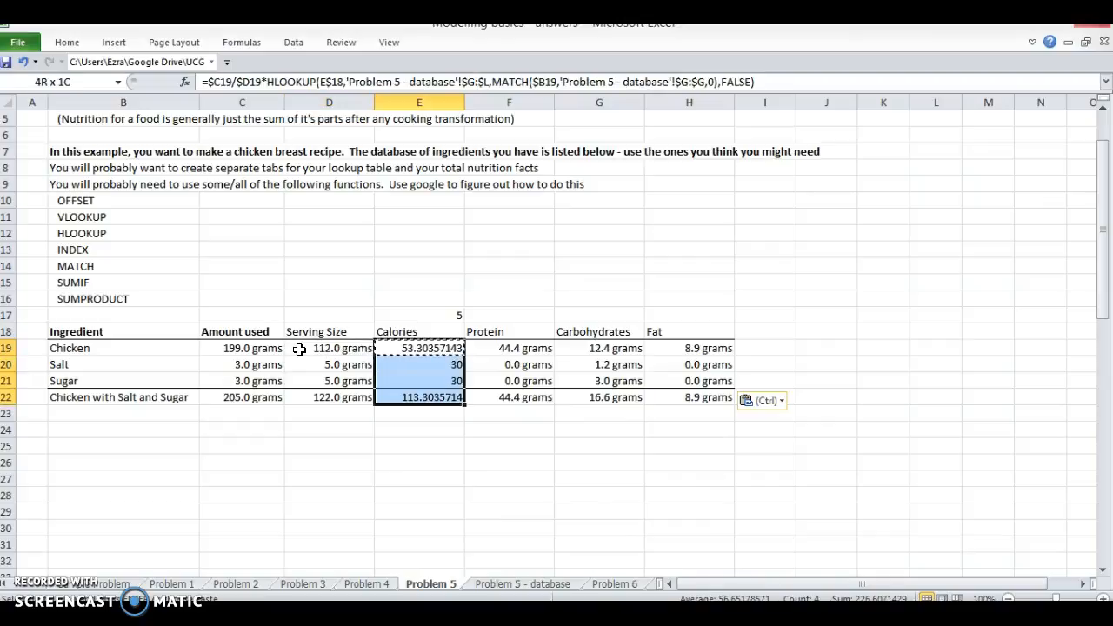
key("alt+h")
key("k")
key("alt+h")
key("9")
Step: Check the SUM formulas in C22 and D22 and clear the Serving Size total in D22
key("Down")
key("Down")
key("Down")
key("Left")
key("Left")
key("Right")
key("F2")
key("Escape")
key("Left")
key("F2")
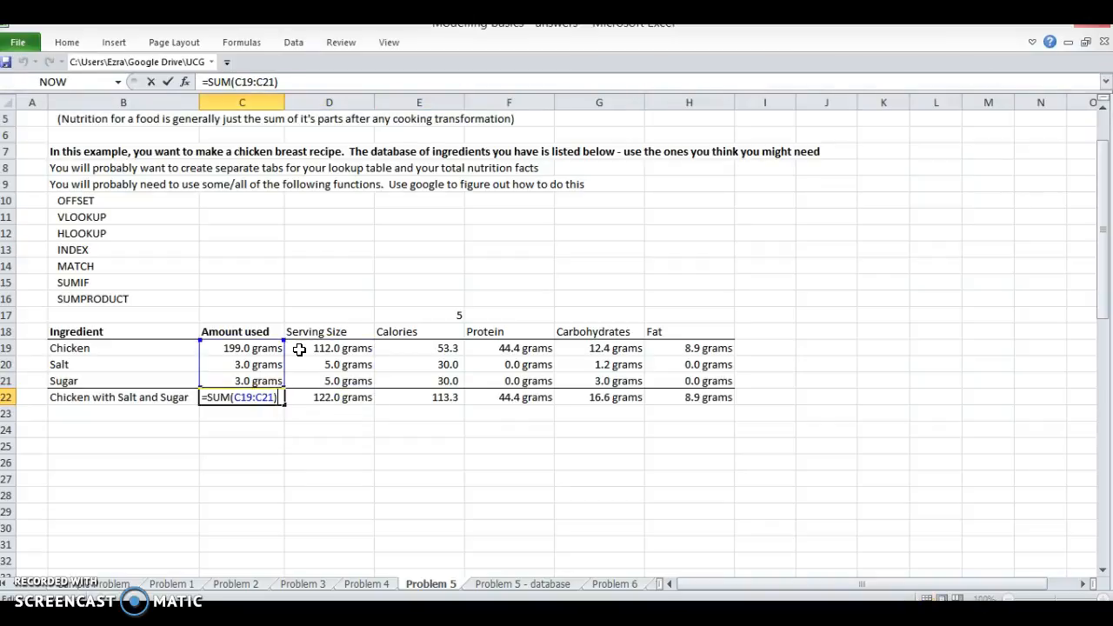
key("Escape")
key("Right")
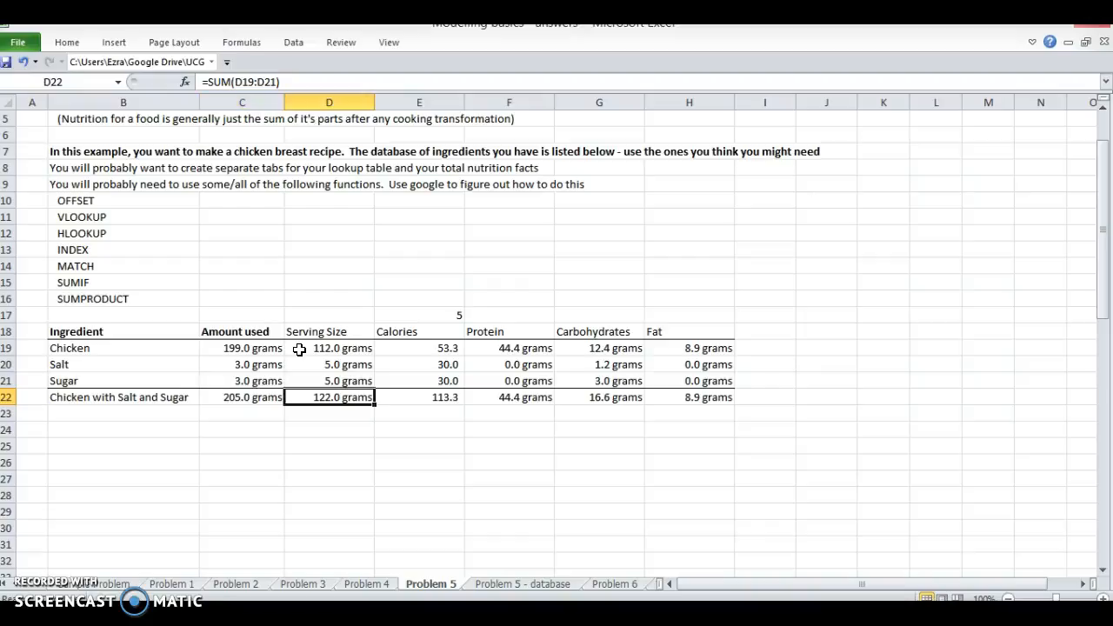
key("Left")
key("Right")
key("Right")
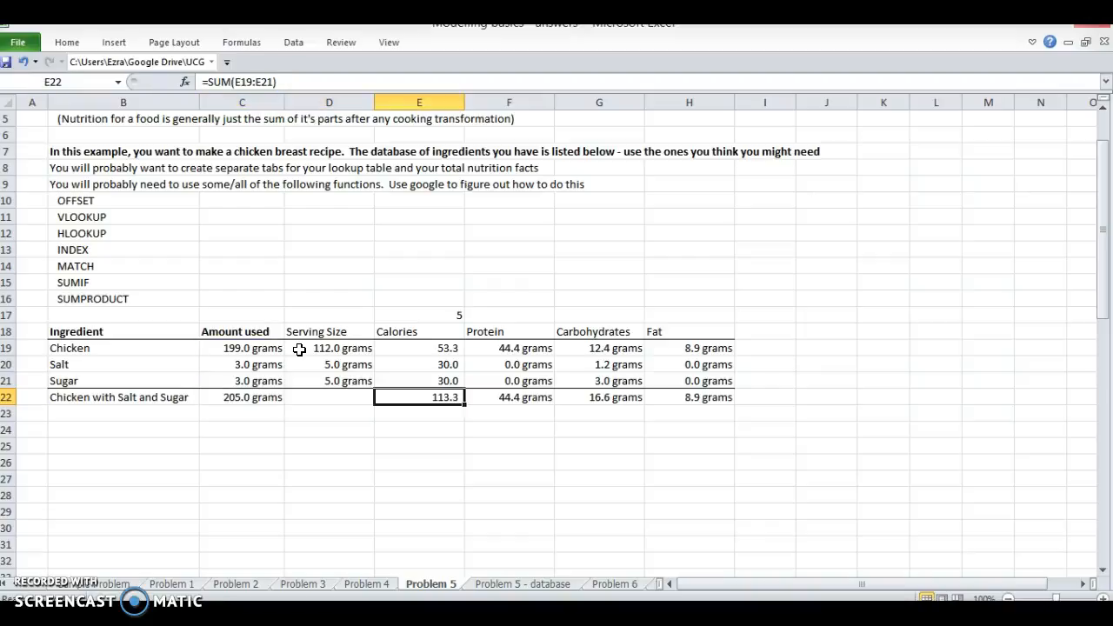
Step: Make the whole Chicken with Salt and Sugar total row B22:H22 bold
key("shift+Right")
key("shift+Right")
key("shift+Right")
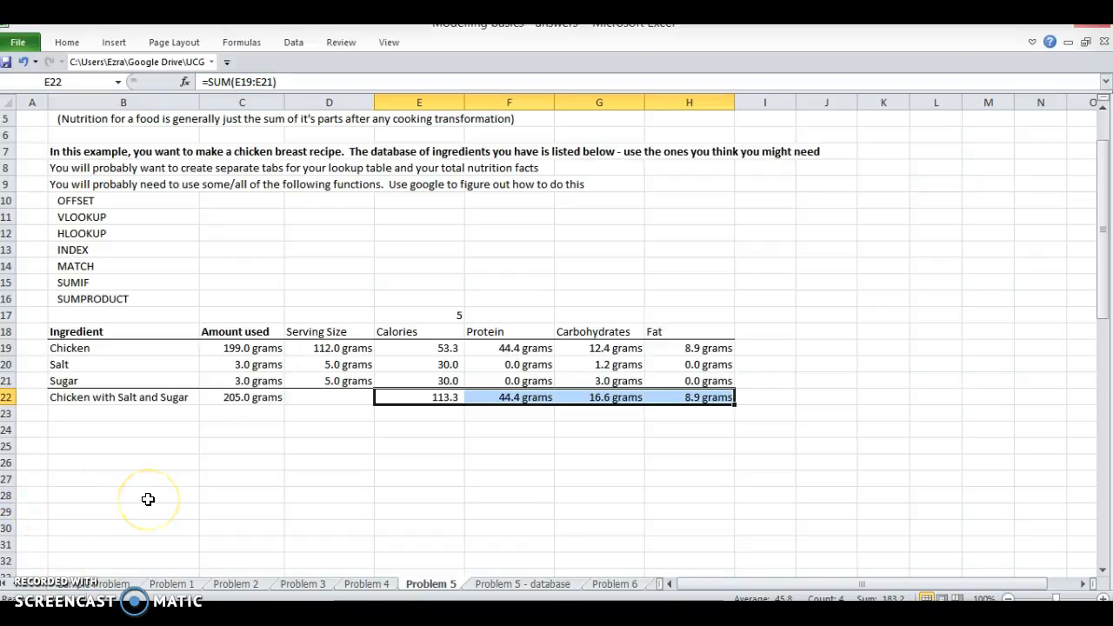
key("Up")
key("Down")
key("Right")
key("Right")
key("Right")
key("shift+Left")
key("shift+Left")
key("shift+Left")
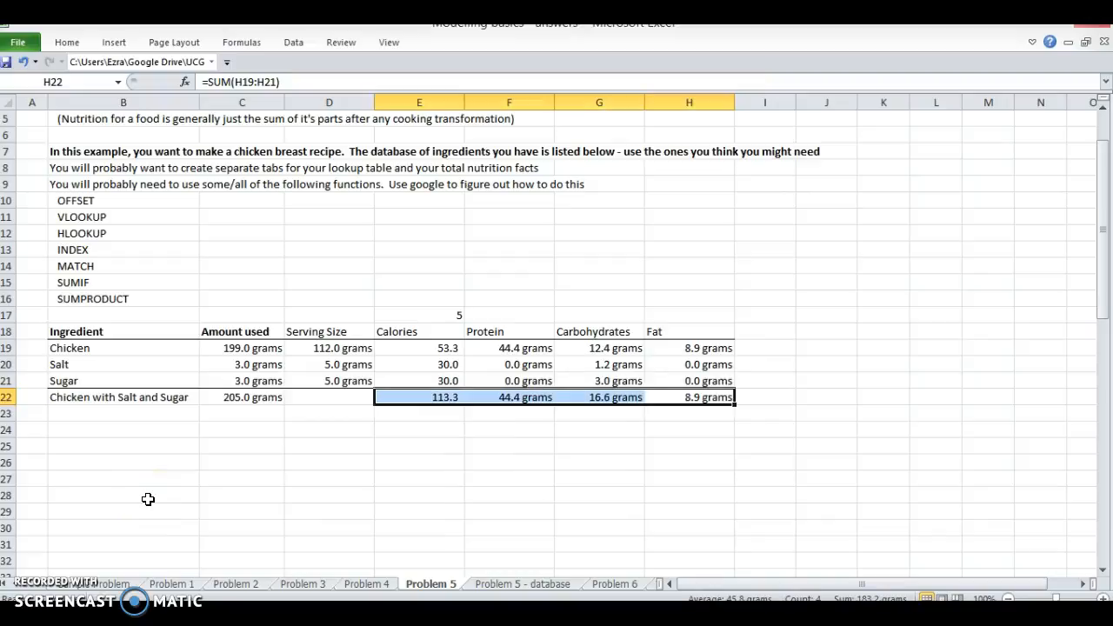
key("shift+Left")
key("shift+Left")
key("shift+Left")
key("ctrl+b")
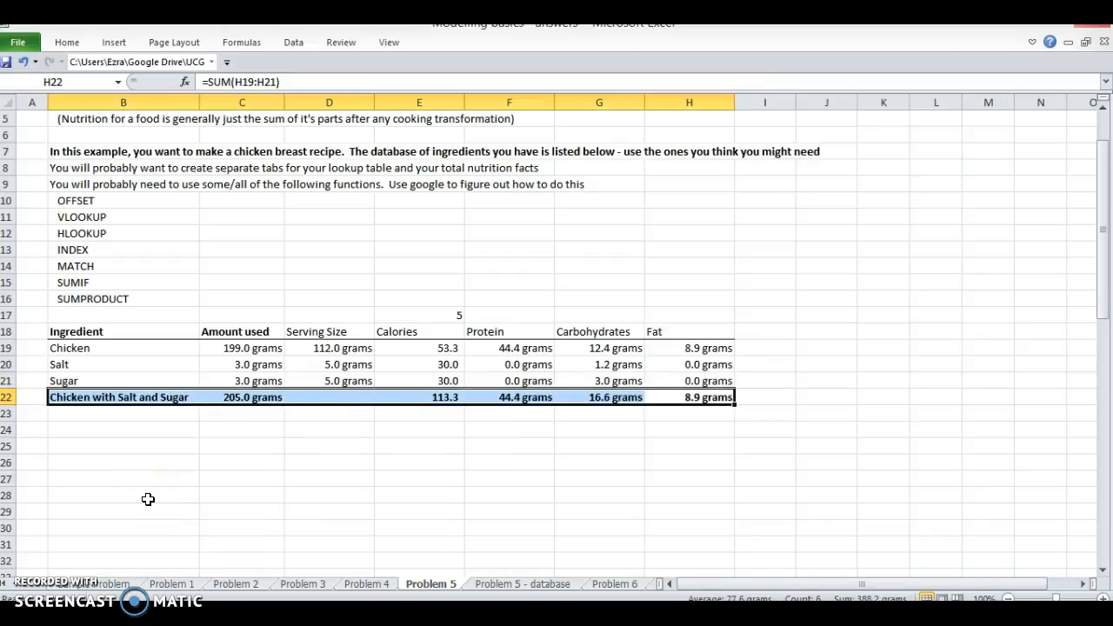
Step: Copy the whole recipe table B18:H22 and paste it below, starting at B24
key("shift+Up")
key("shift+Up")
key("shift+Up")
key("shift+Up")
key("ctrl+c")
key("Down")
key("Down")
Step: Rename the copied table's total row Sardines with barbeque sauce in B28 and widen column B to fit it
key("Down")
key("Left")
key("Left")
key("Up")
key("Left")
key("Left")
key("Left")
key("Left")
key("ctrl+v")
key("Down")
key("Down")
key("Down")
key("Down")
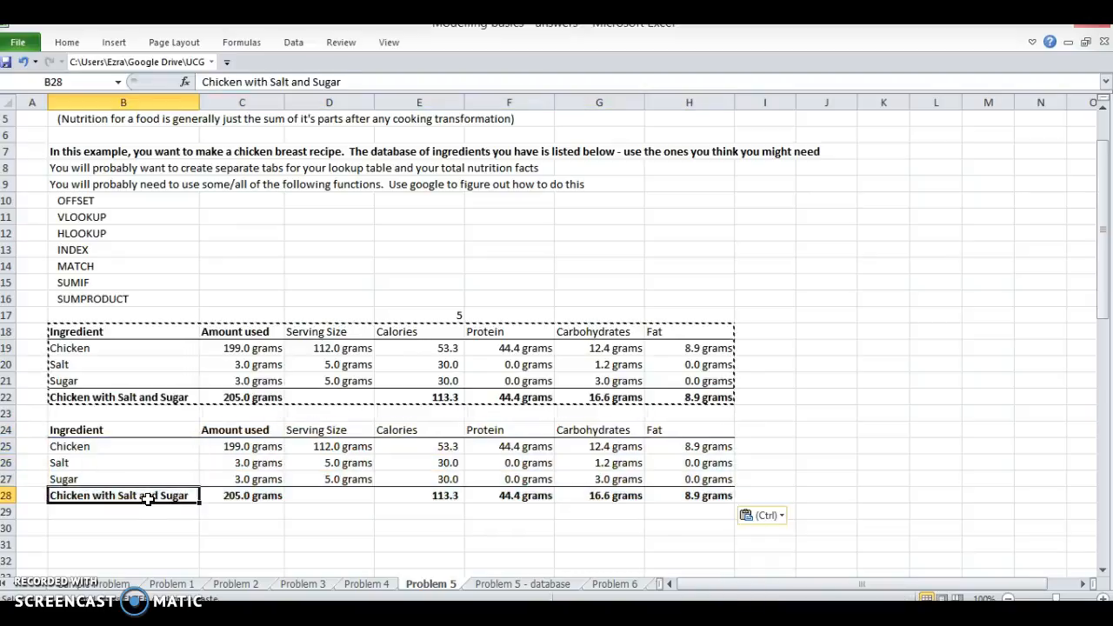
type("Sardines with barbeque s")
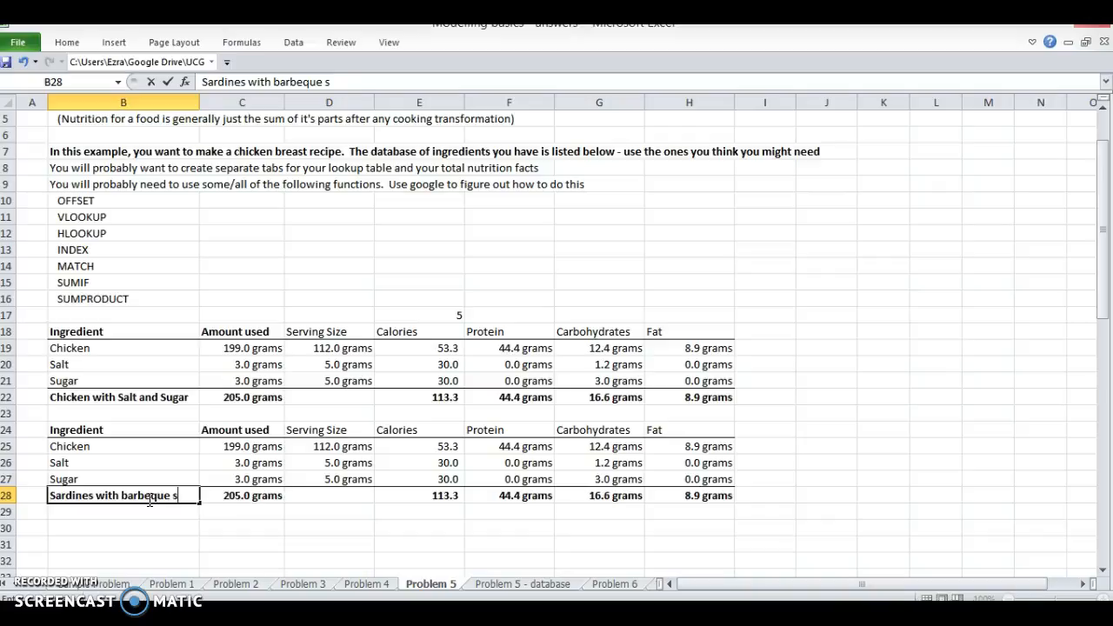
type("auce")
key("Return")
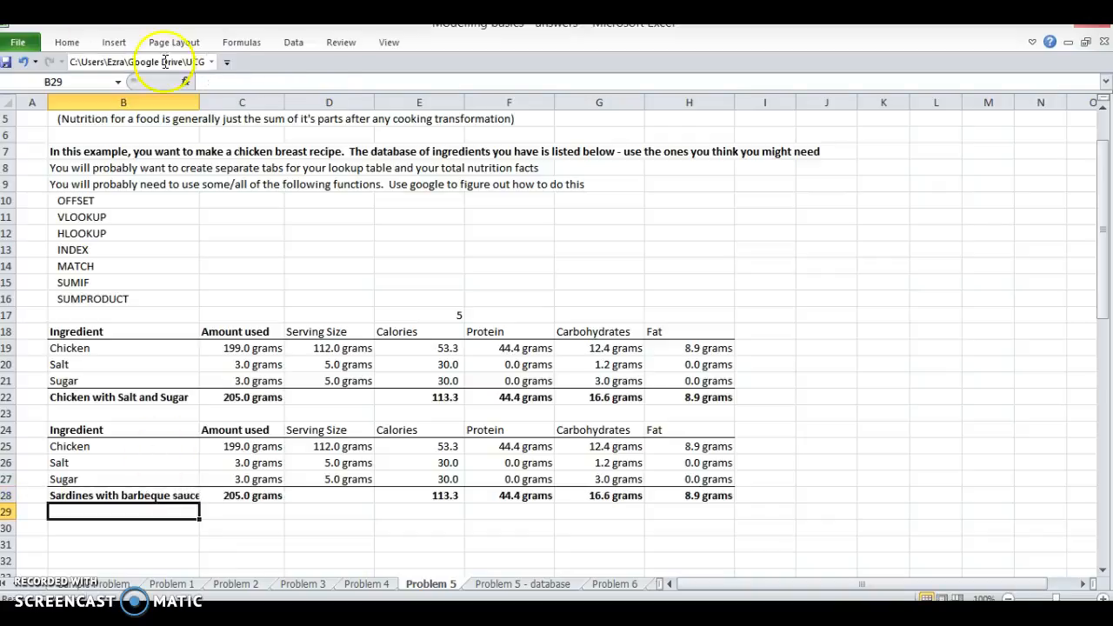
double_click(199, 102)
left_click_drag(849, 102, 210, 131)
Step: Replace Chicken and Salt in the copied table with Sardines in B25 and Barbeque sauce in B26
left_click(78, 447)
type("Sardines")
key("Delete")
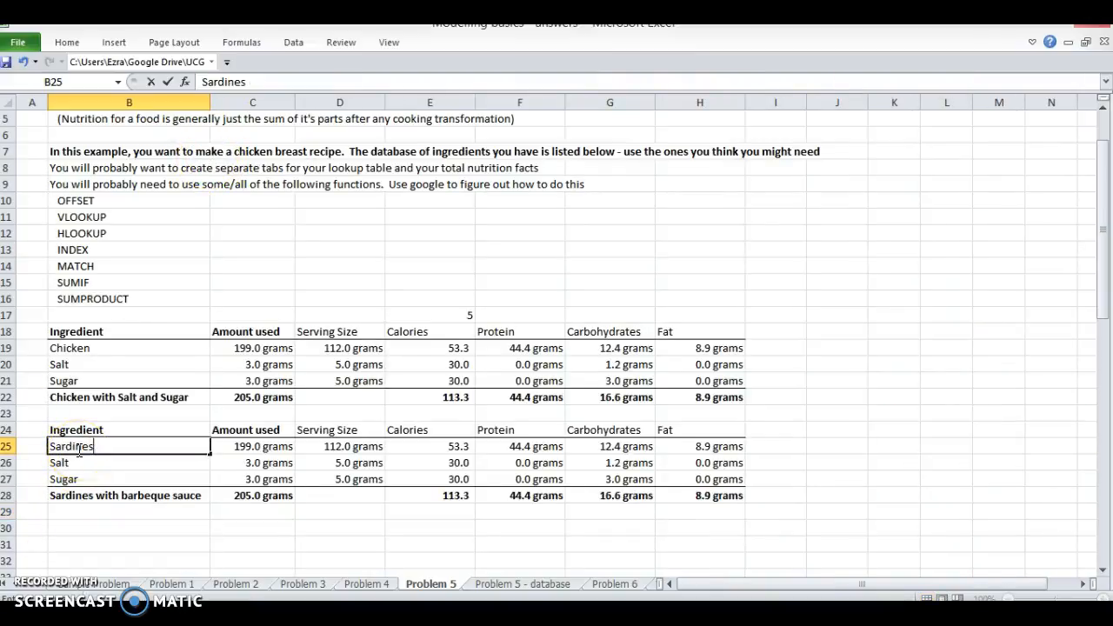
key("Return")
type("Barn")
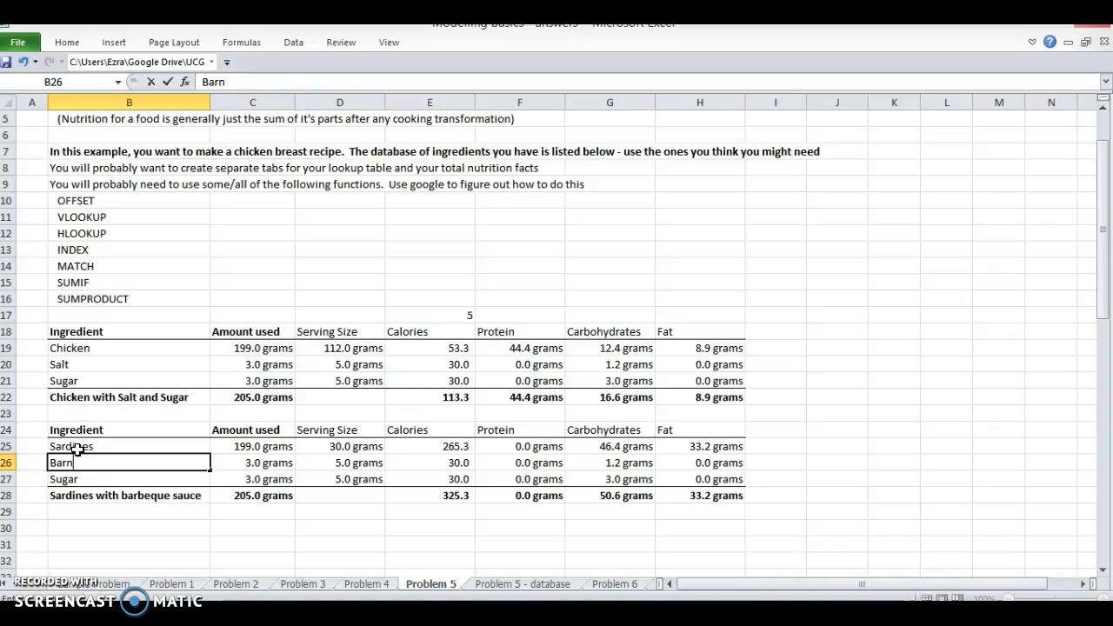
key("Return")
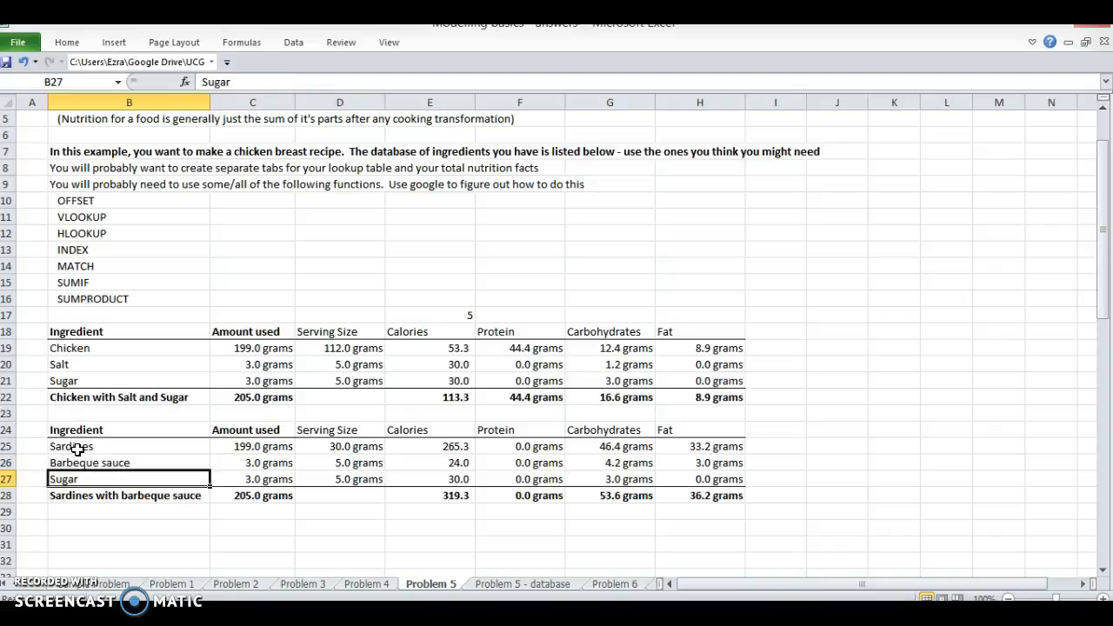
Step: Delete the Sugar row 27 from the sardine recipe table
key("shift+space")
key("ctrl+minus")
key("Right")
key("Right")
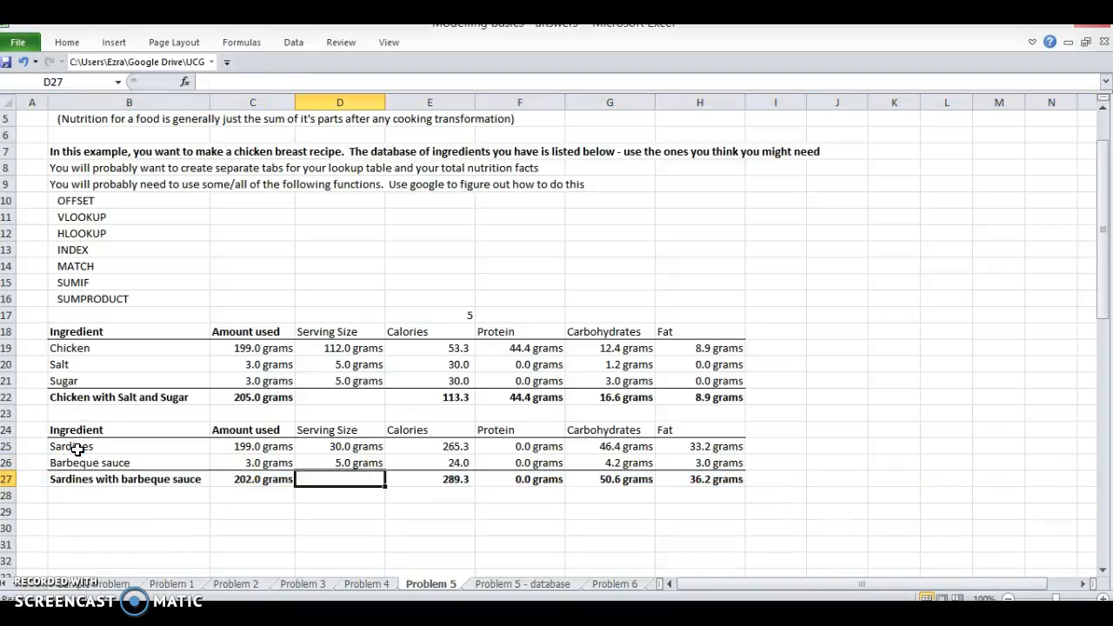
Step: Color the sardine recipe's amounts used in C25:C26 blue
key("Left")
key("Up")
key("shift+Up")
key("BackSpace")
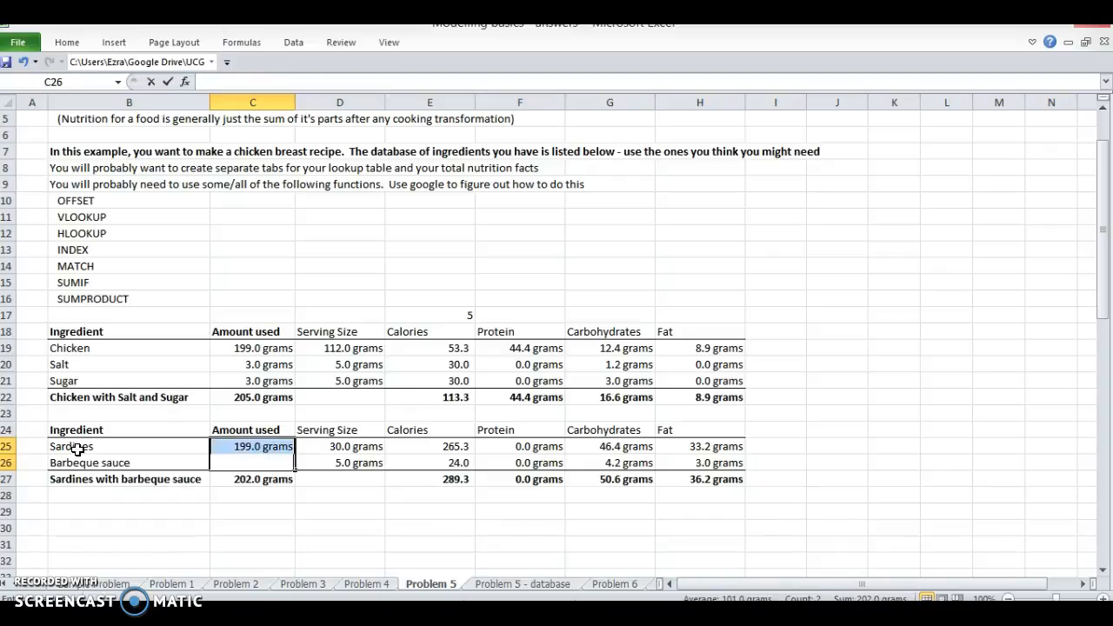
key("alt+h")
key("f")
key("c")
key("Up")
key("Up")
key("Return")
Step: Apply the same blue font color to the chicken recipe's amounts used in C19:C21
key("Up")
key("Up")
key("Up")
key("Up")
key("Up")
key("shift+Up")
key("shift+Up")
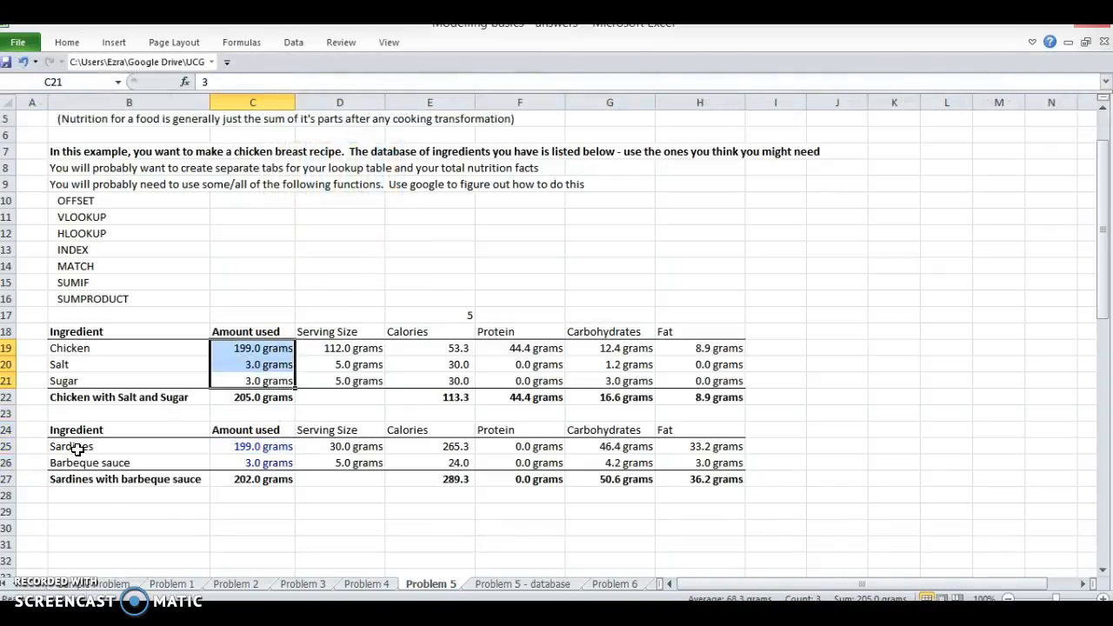
Step: Set the amount of Barbeque sauce used in C26 to 12
key("Down")
key("Down")
key("Down")
key("Down")
key("Down")
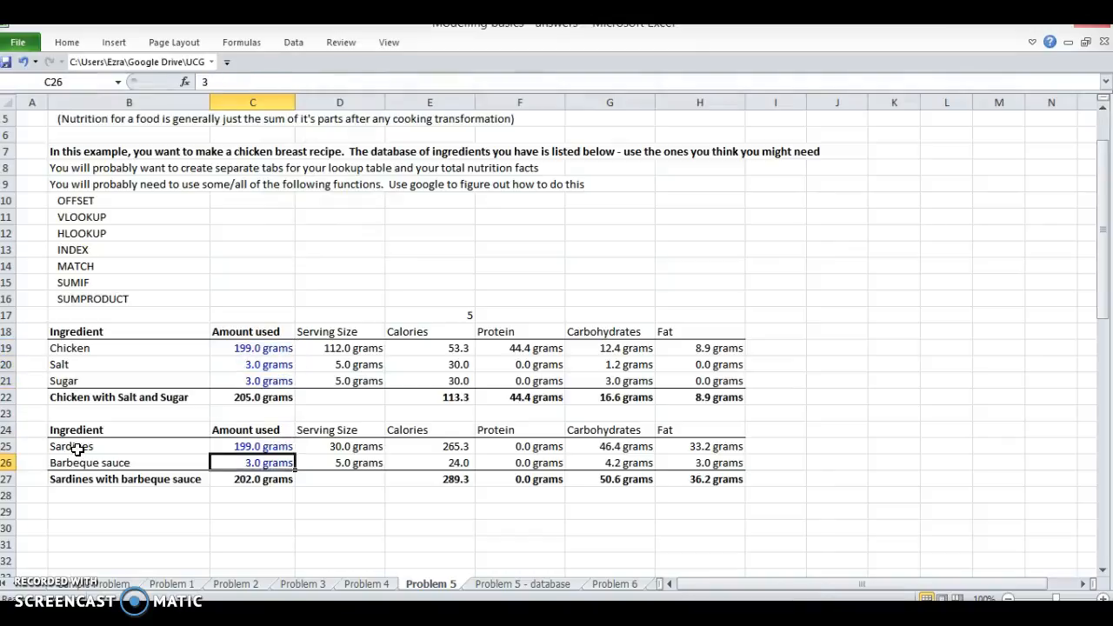
type("12")
key("Return")
key("Right")
key("Right")
key("Right")
key("Left")
key("Left")
key("Left")
key("Left")
key("Up")
key("Down")
key("Right")
key("Up")
key("Down")
Step: Link cell K15 to the first ingredient, cell G2 of the Problem 5 - database sheet
key("Up")
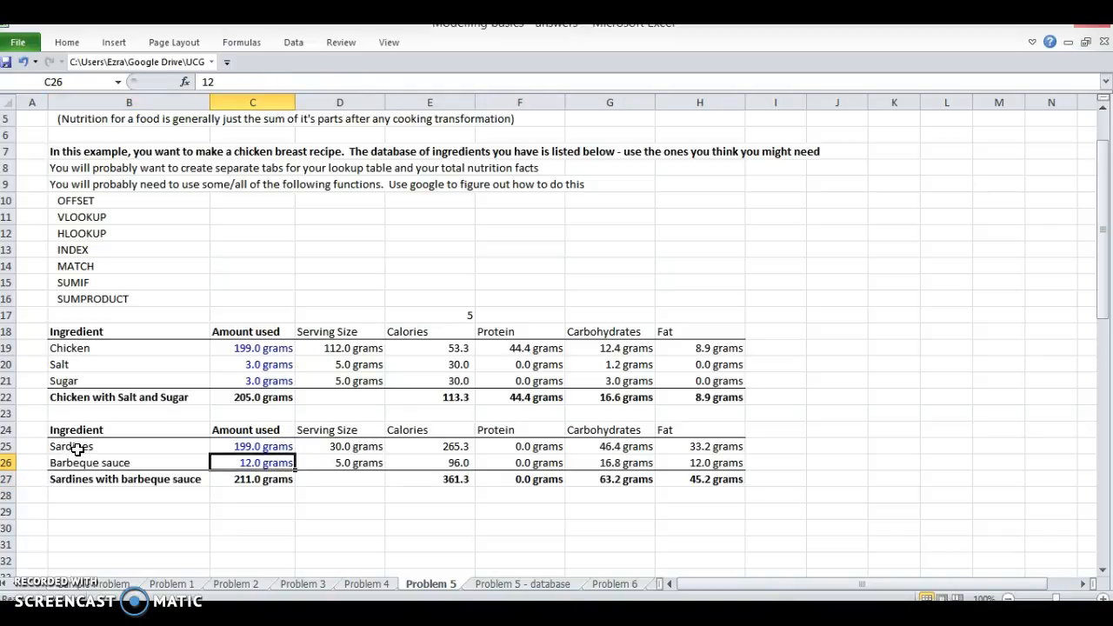
key("Left")
key("shift+Up")
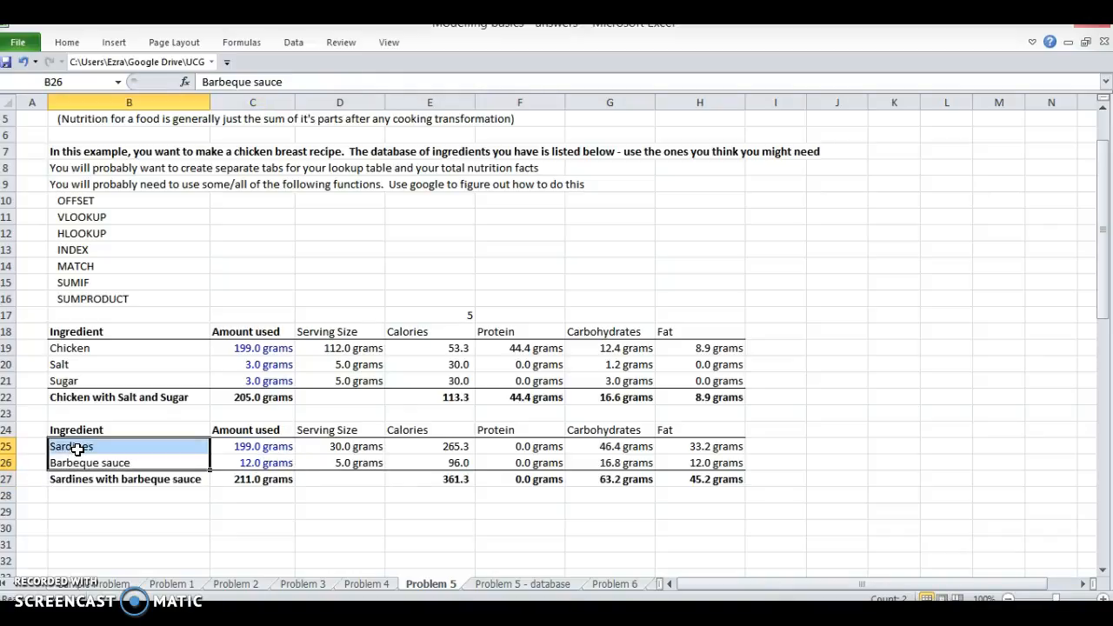
key("Up")
key("Right")
key("Right")
key("Right")
key("Right")
key("Right")
key("Right")
key("Right")
key("Right")
key("Right")
key("Up")
key("Up")
key("Up")
key("Up")
key("Up")
key("Up")
key("Up")
key("Up")
key("Up")
key("Up")
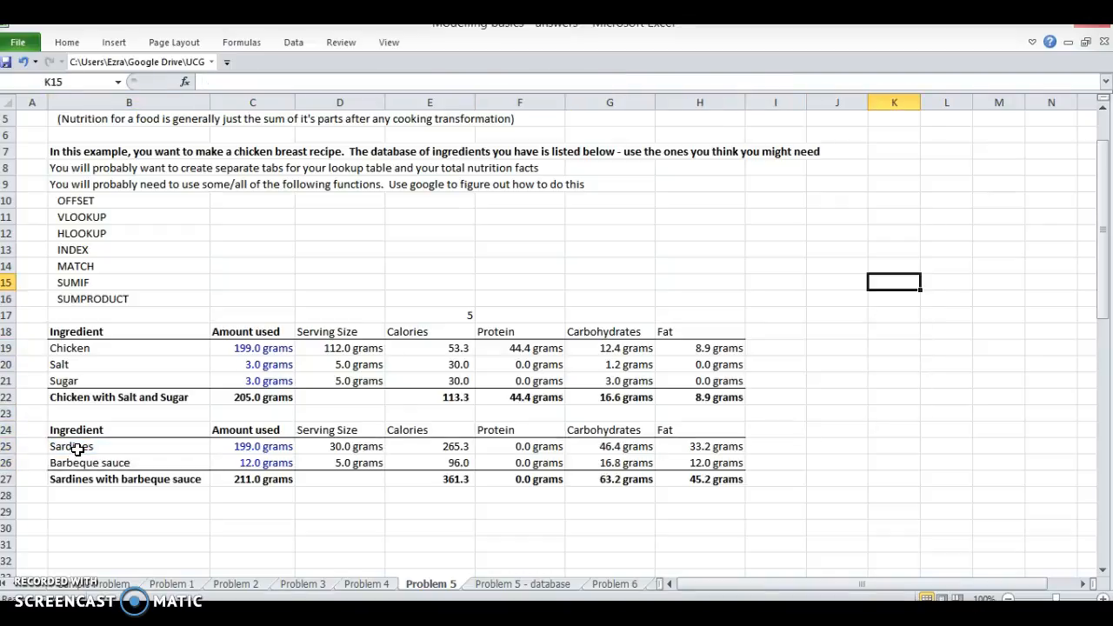
key("ctrl+Page_Down")
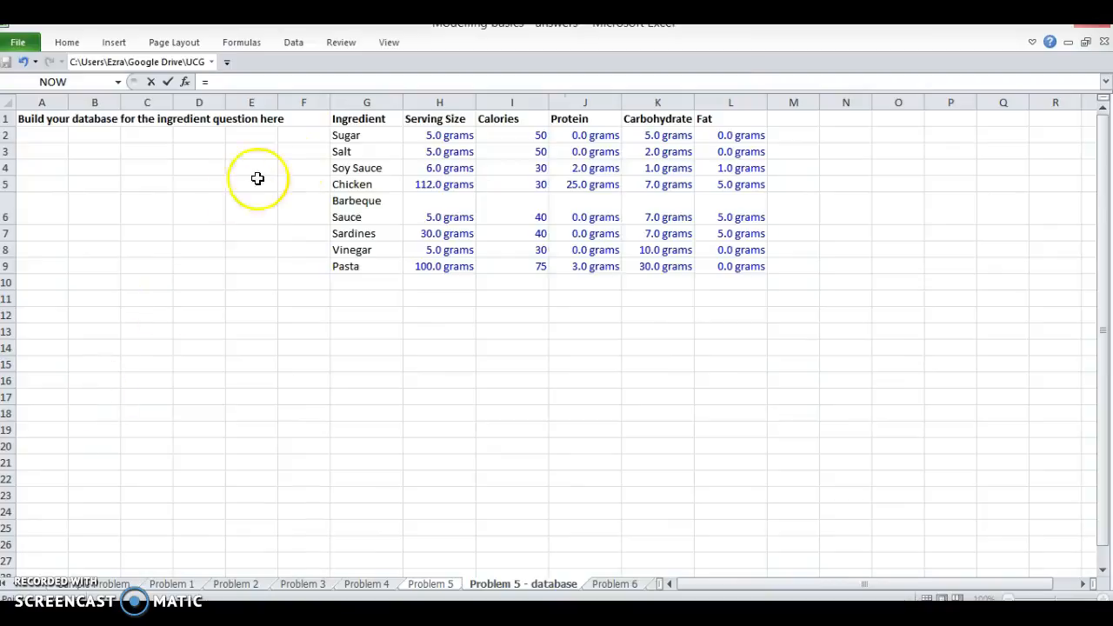
left_click(330, 139)
key("Return")
Step: Fill the ingredient link from K15 down to K23, and clear the surplus cell K23
key("Up")
key("shift+Down")
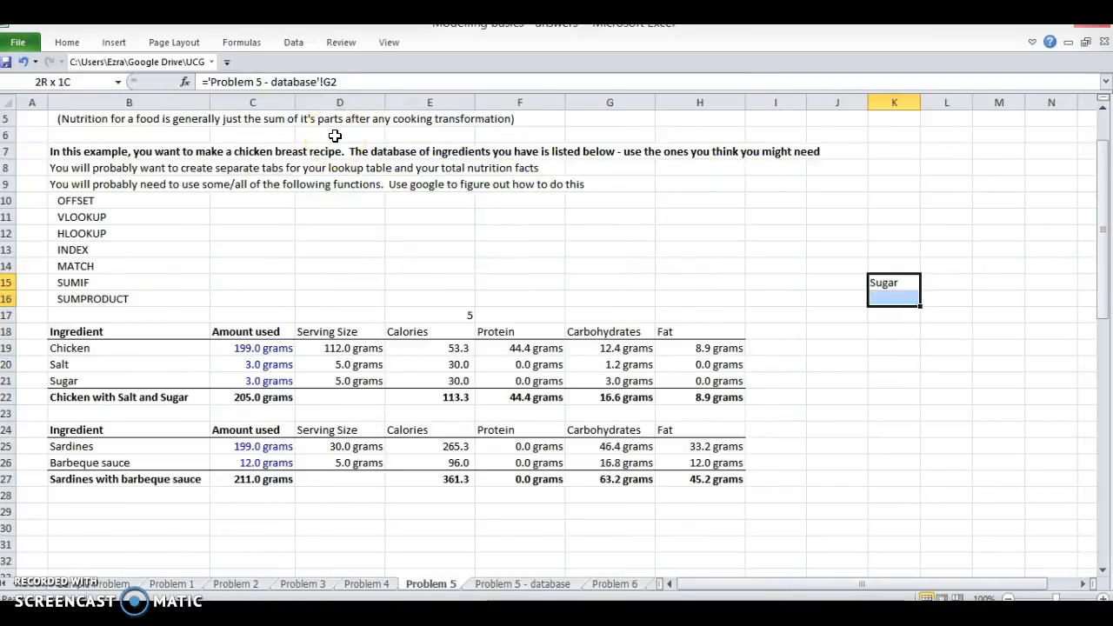
key("shift+Down")
key("shift+Down")
key("ctrl+d")
key("shift+Down")
key("shift+Down")
key("shift+Down")
key("shift+Down")
key("ctrl+d")
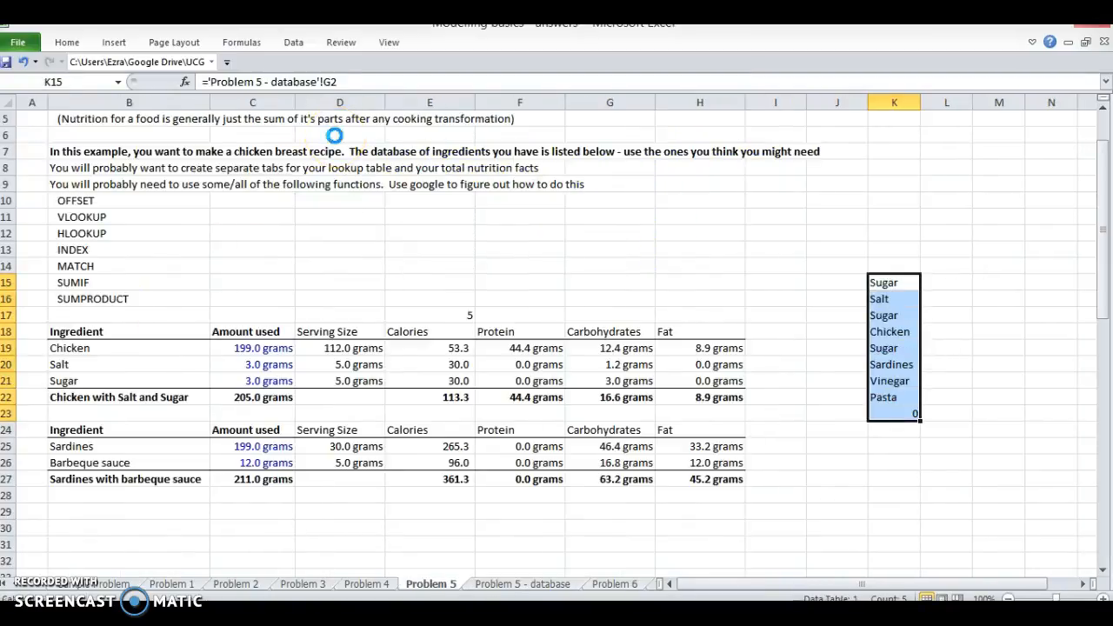
key("Down")
key("ctrl+Down")
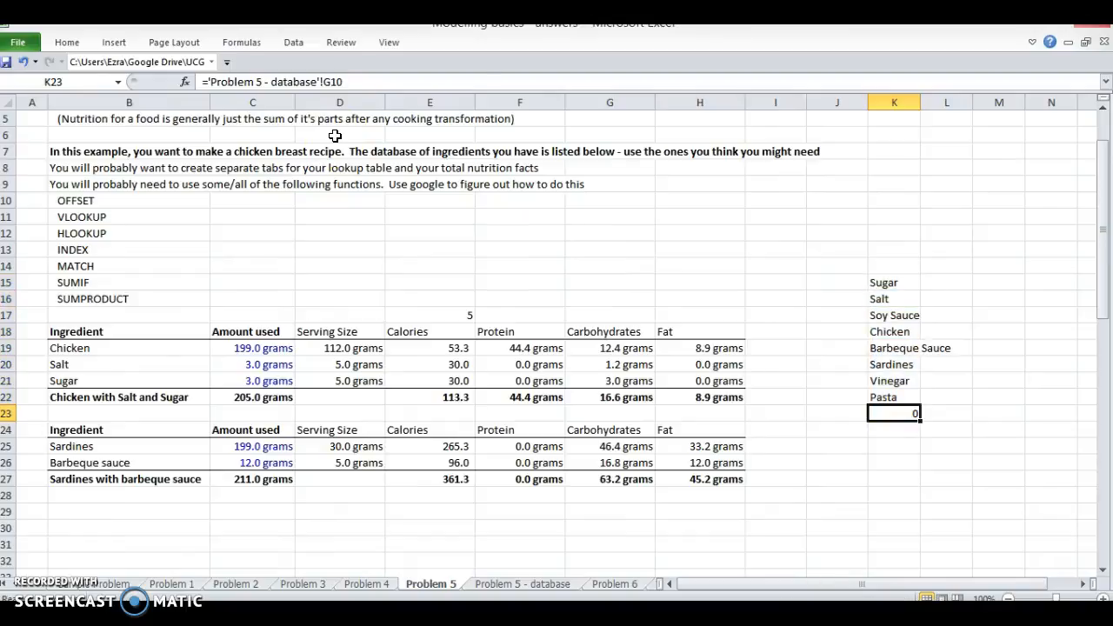
Step: Add a List data validation with source =$K$15:$K$22 to the chicken recipe's first ingredient cell, B19
key("Left")
key("Left")
key("Up")
key("Up")
key("Up")
key("Up")
key("ctrl+Left")
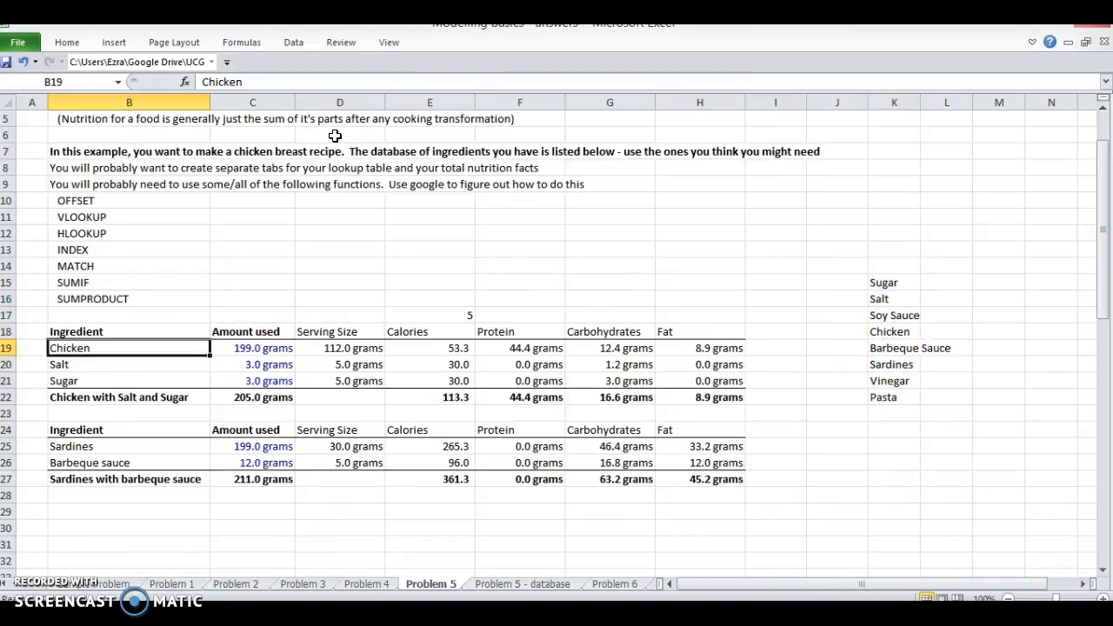
left_click(293, 42)
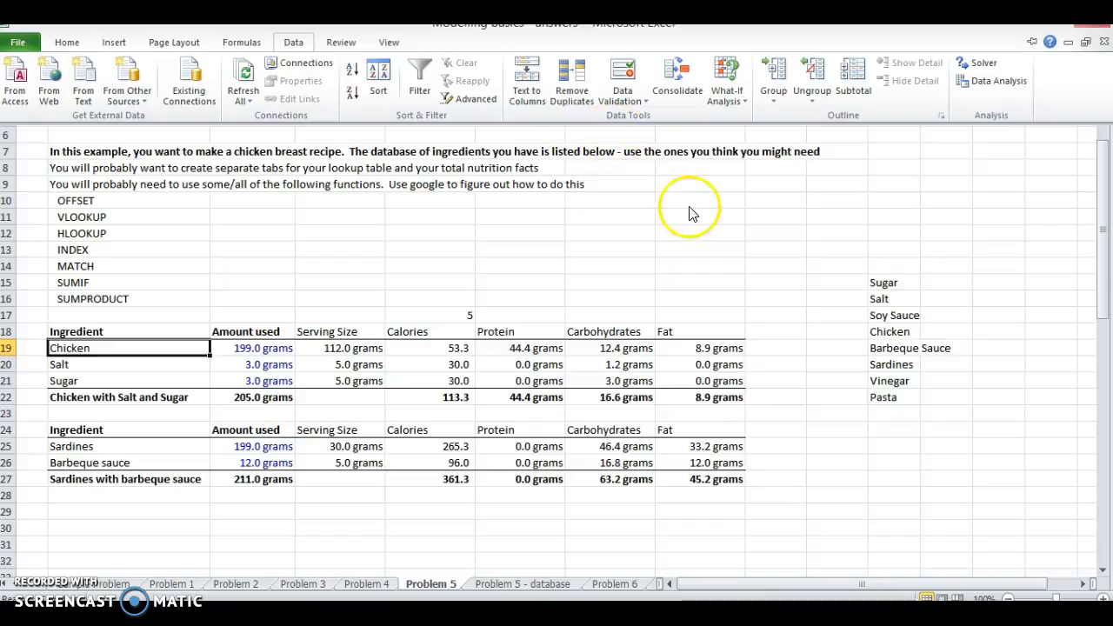
left_click(632, 97)
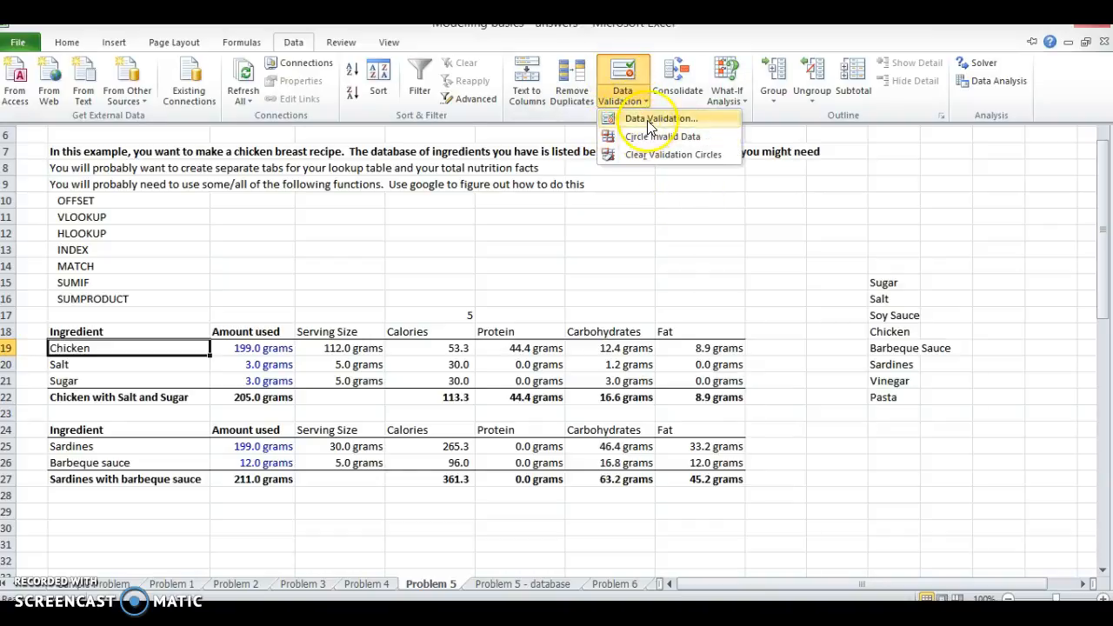
left_click(646, 116)
left_click(476, 379)
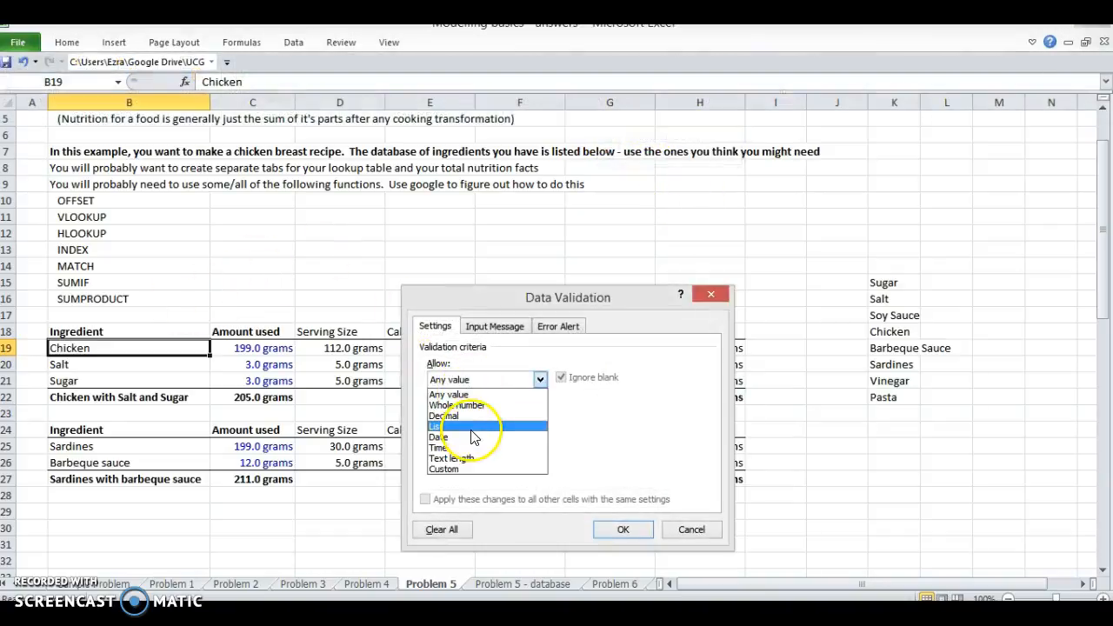
left_click(474, 426)
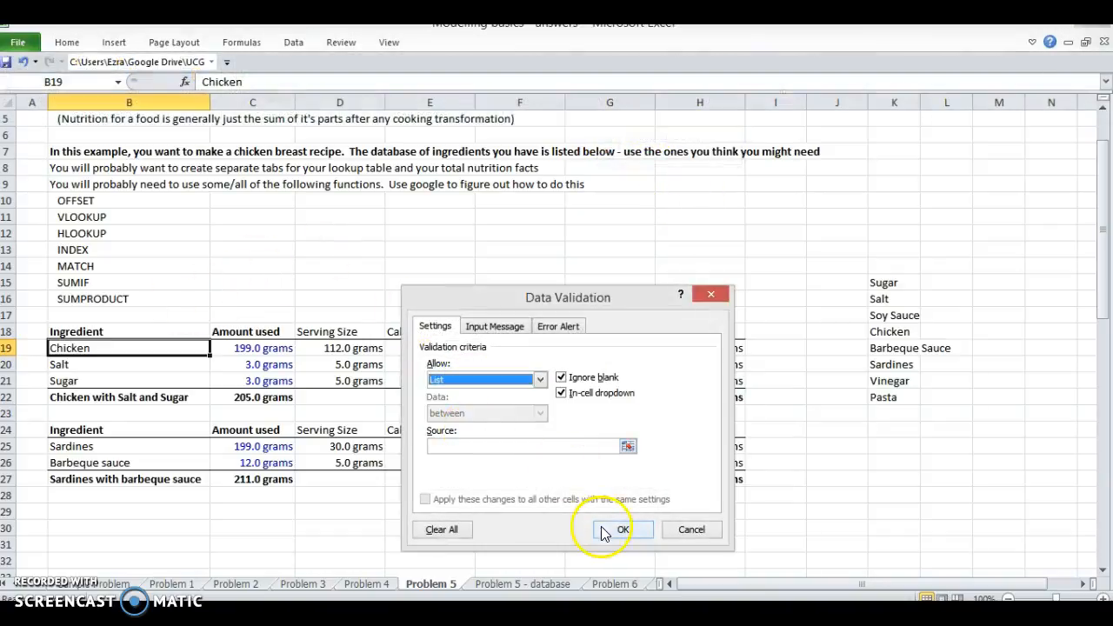
left_click(574, 445)
left_click_drag(882, 287, 882, 393)
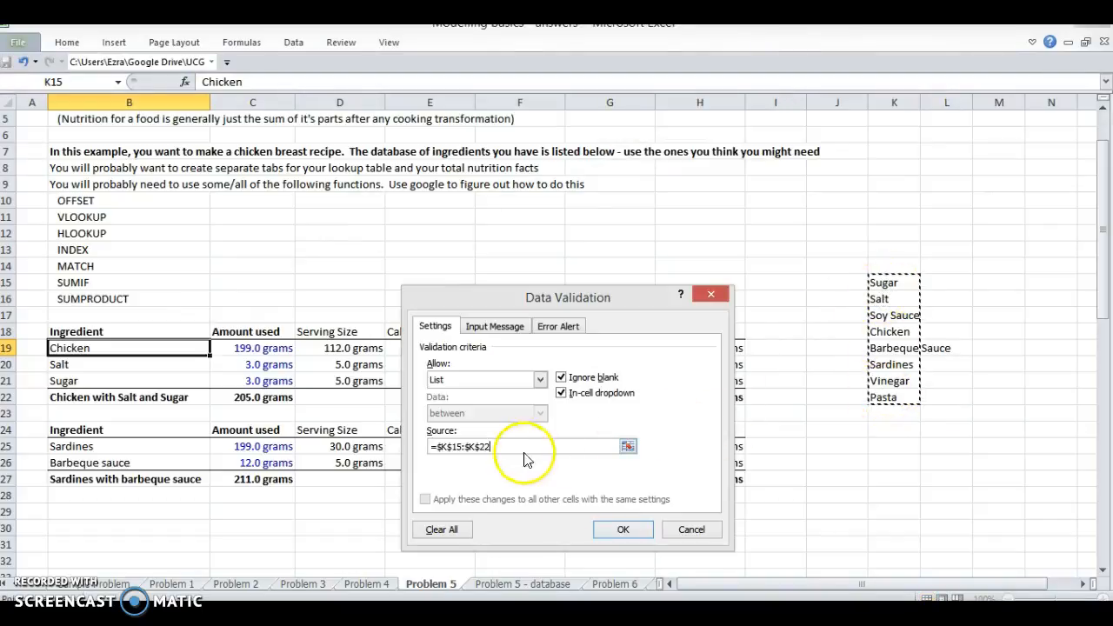
left_click(623, 527)
Step: Copy B19 with its dropdown list into the chicken recipe's other ingredient cells, B20 and B21
key("ctrl+c")
key("Down")
key("ctrl+v")
key("Down")
key("ctrl+v")
key("Up")
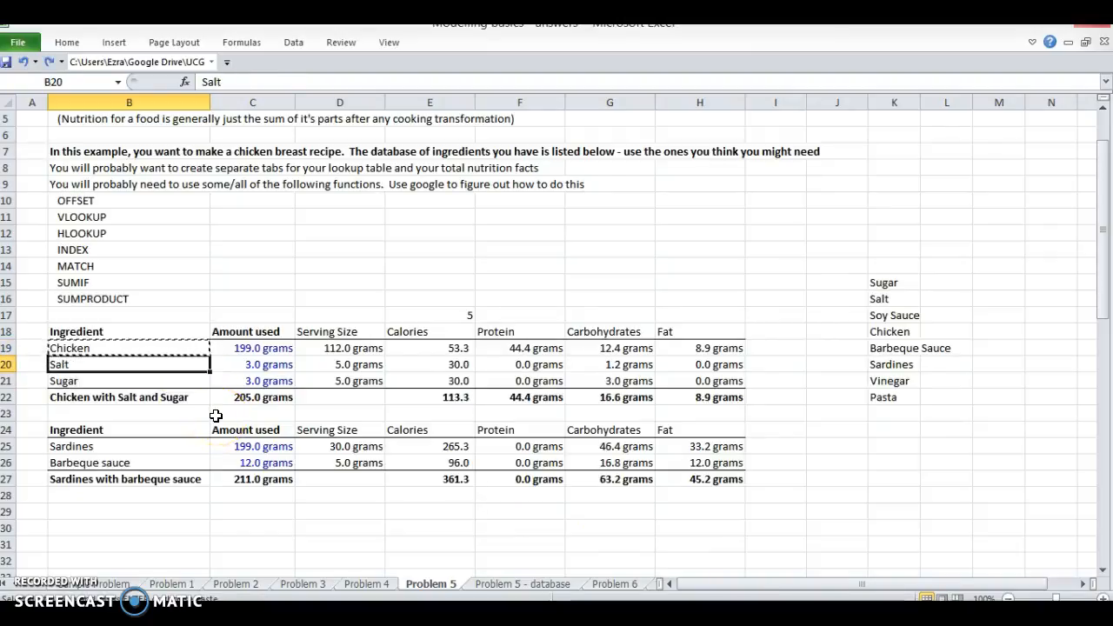
key("Up")
key("Down")
key("ctrl+v")
key("Down")
key("ctrl+v")
key("Down")
key("Down")
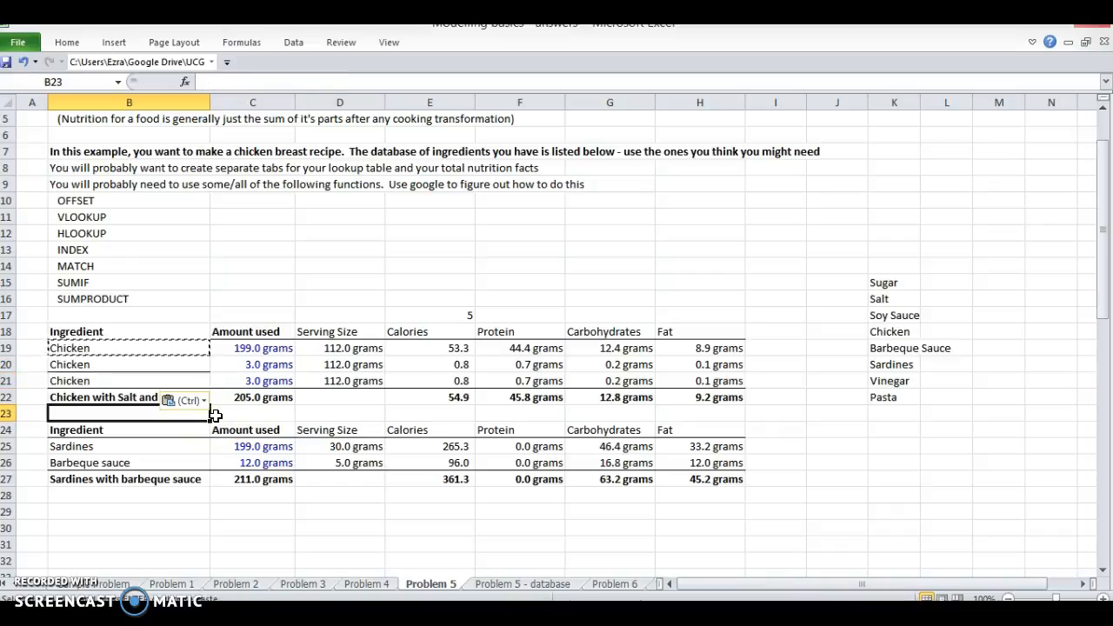
Step: Paste the copied dropdown cell into the second recipe's ingredient cells, B25 and B26
key("Down")
key("Down")
key("ctrl+v")
key("Down")
key("ctrl+v")
Step: Remove the pasted borders from the ingredient cells B20:B21 and B26
key("Up")
key("Up")
key("Up")
key("Up")
key("Up")
key("shift+Up")
key("Escape")
key("alt+h")
key("b")
key("n")
key("Down")
key("Down")
key("Down")
key("Down")
key("Down")
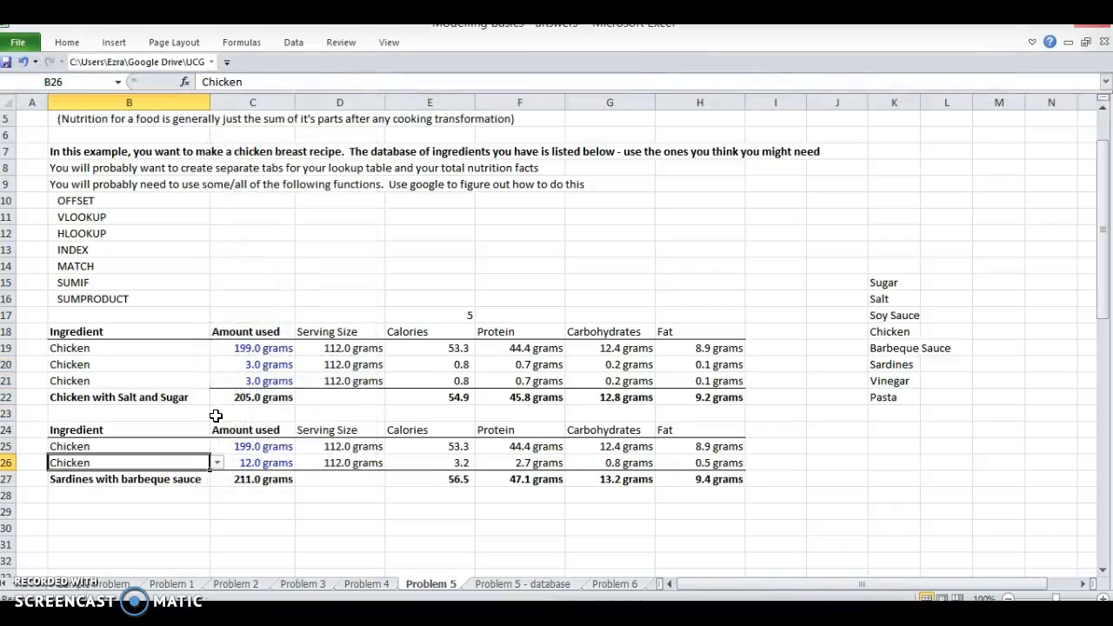
key("alt+h")
key("b")
key("n")
Step: Add a top border to the first recipe's total label cell, B22
key("Up")
key("Up")
key("Up")
key("Up")
key("alt+h")
key("b")
key("p")
Step: Change the total row labels of both recipes, B22 and B27, to "Total"
left_click(176, 351)
left_click(169, 362)
left_click(134, 395)
type("Total")
key("Return")
key("Down")
key("Down")
key("Down")
key("Down")
type("Total")
key("Return")
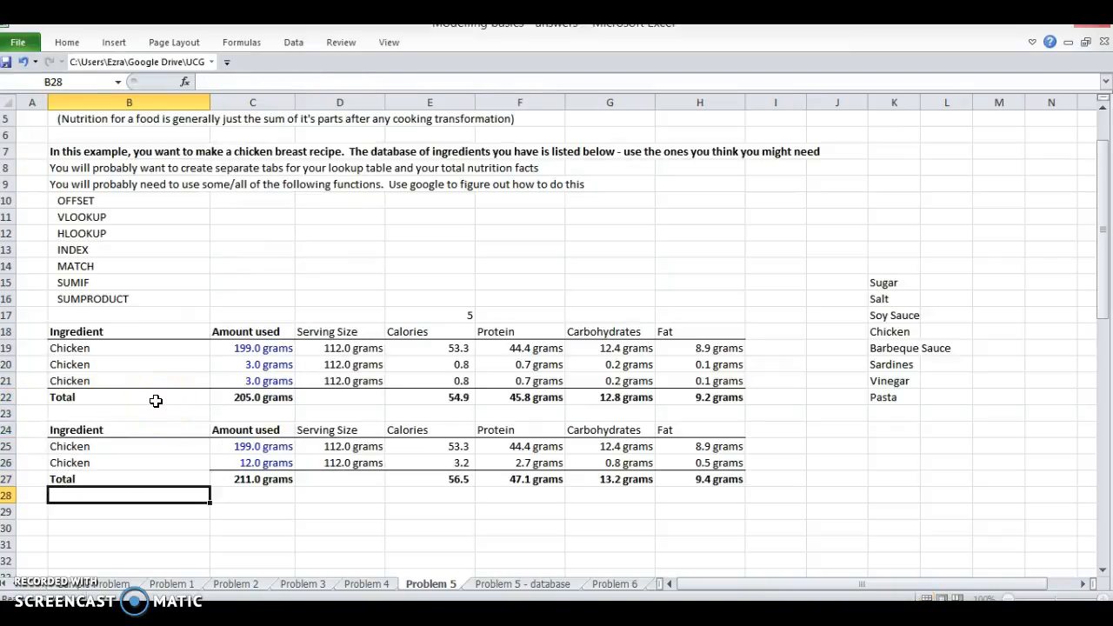
Step: Choose Vinegar in B20 and Salt in B21 from the ingredient dropdown lists
left_click(157, 365)
left_click(217, 365)
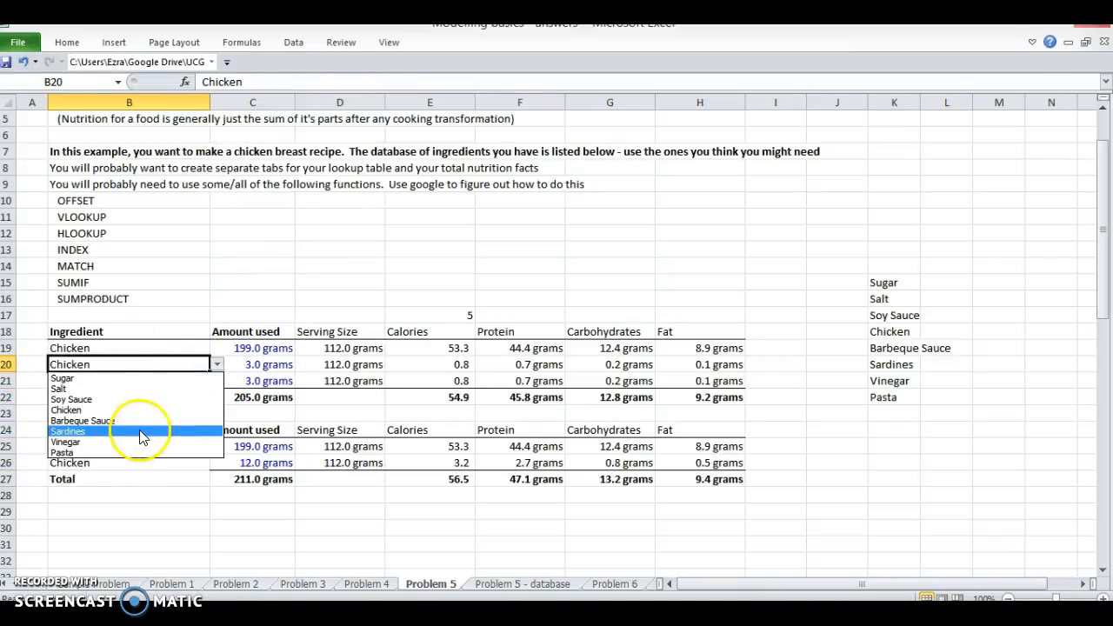
left_click(139, 443)
left_click(148, 380)
left_click(218, 380)
left_click(183, 380)
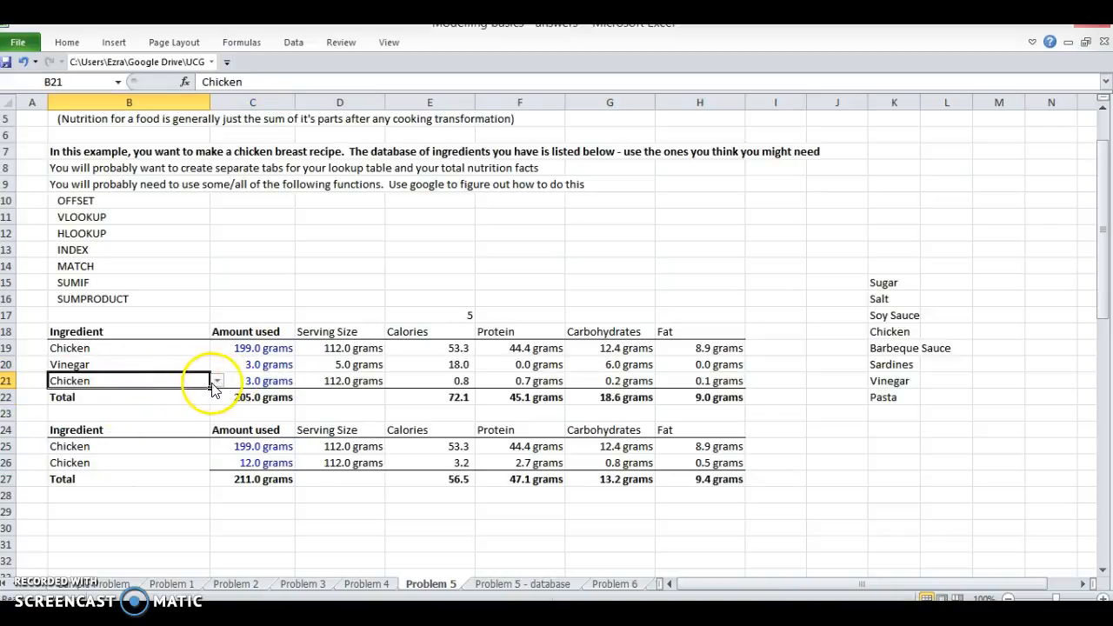
left_click(217, 381)
left_click(200, 405)
Step: Add a top border to the second recipe's total label cell, B27
left_click(137, 463)
left_click(144, 492)
left_click(142, 480)
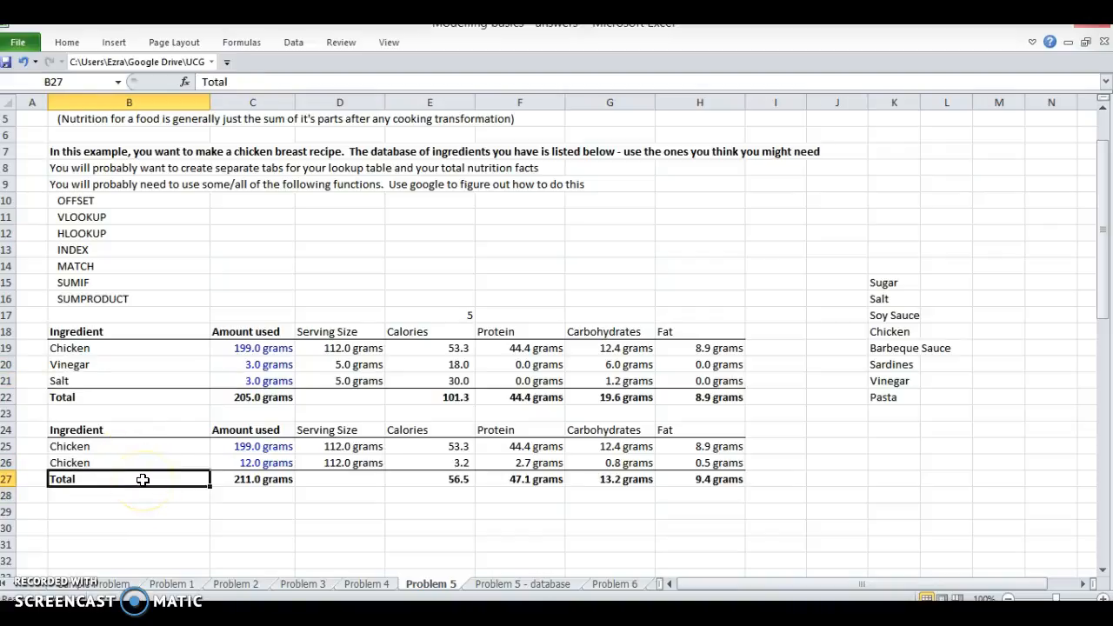
key("alt+h")
key("b")
key("p")
Step: Copy the second recipe table B24:H27 and paste it below, starting at B29
key("Up")
key("Up")
key("Down")
key("Up")
key("Up")
key("ctrl+shift+Right")
key("ctrl+shift+Down")
key("ctrl+c")
left_click(143, 479)
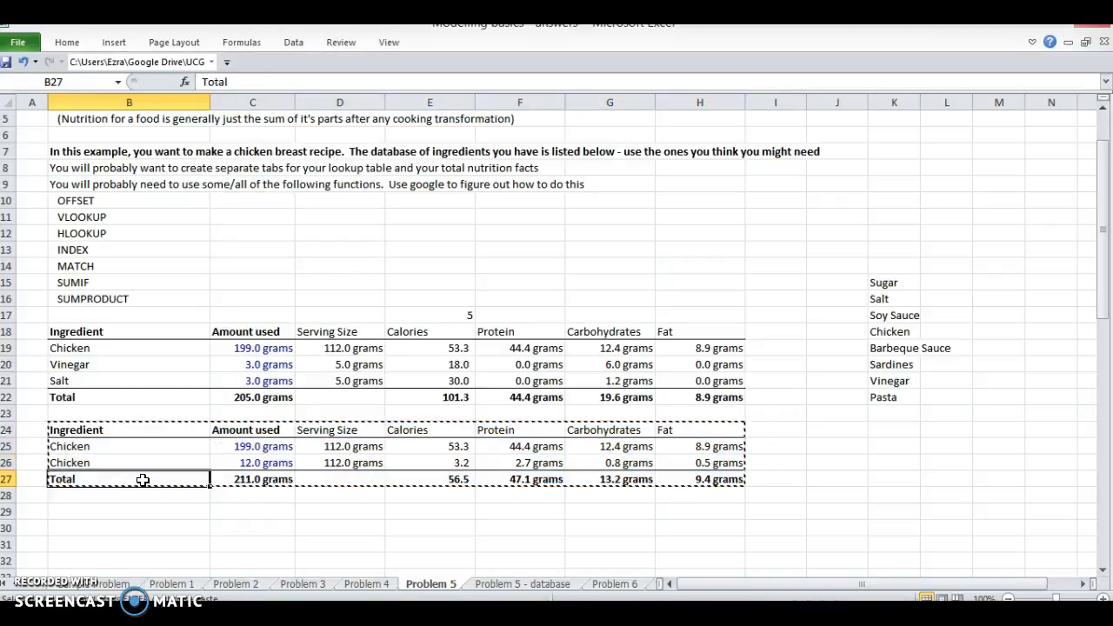
key("Down")
key("Down")
key("ctrl+v")
Step: Choose Pasta as the first ingredient of the third recipe in B30
left_click(112, 531)
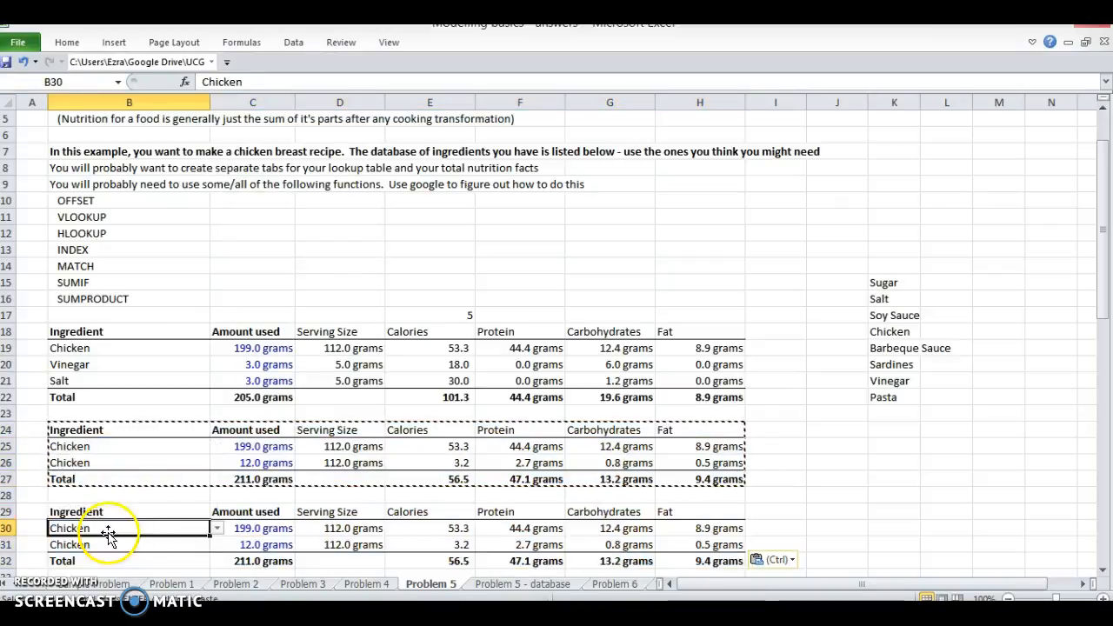
left_click(216, 528)
left_click(162, 503)
Step: Review the third recipe's ingredients, amounts used and total row in B30:C32
left_click(158, 547)
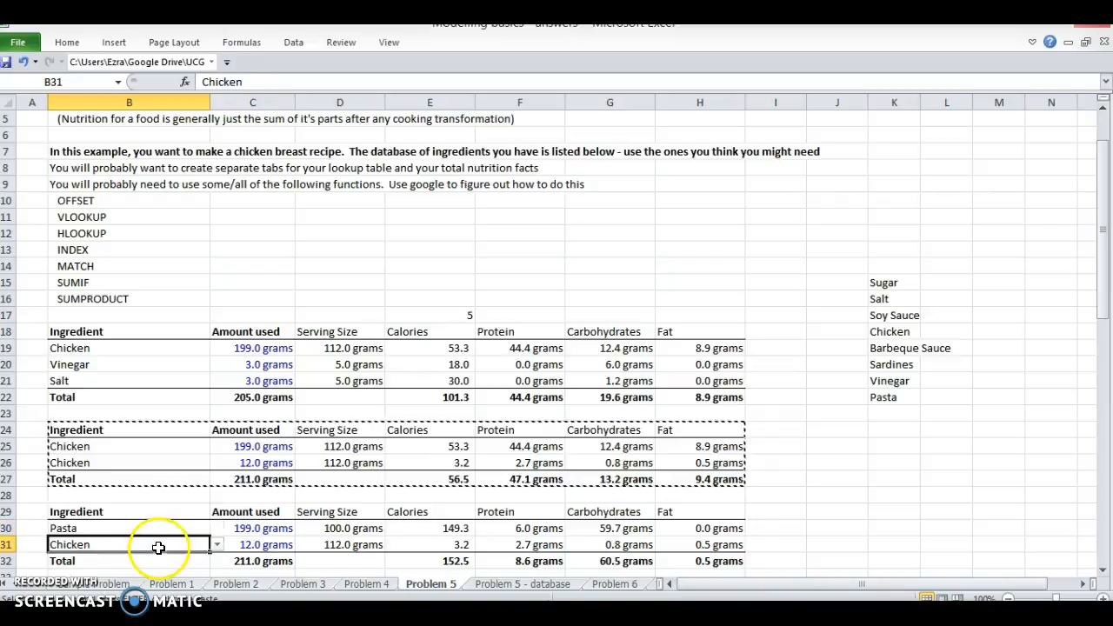
left_click(164, 564)
key("shift+Right")
key("Right")
key("Right")
key("Right")
key("Left")
key("Left")
key("Escape")
key("Up")
key("Down")
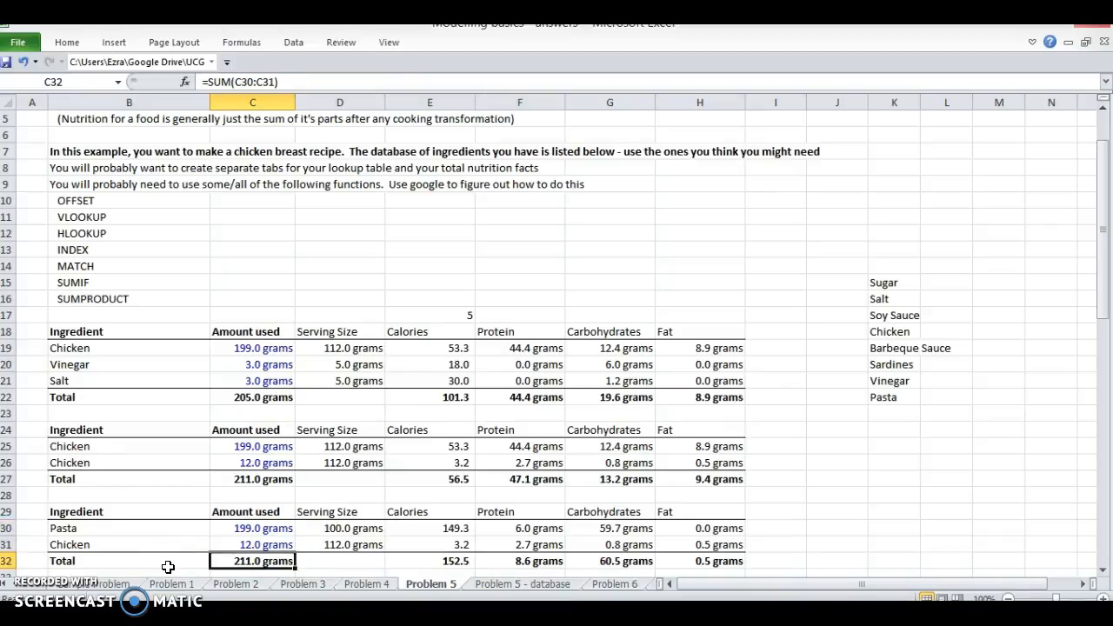
left_click(229, 528)
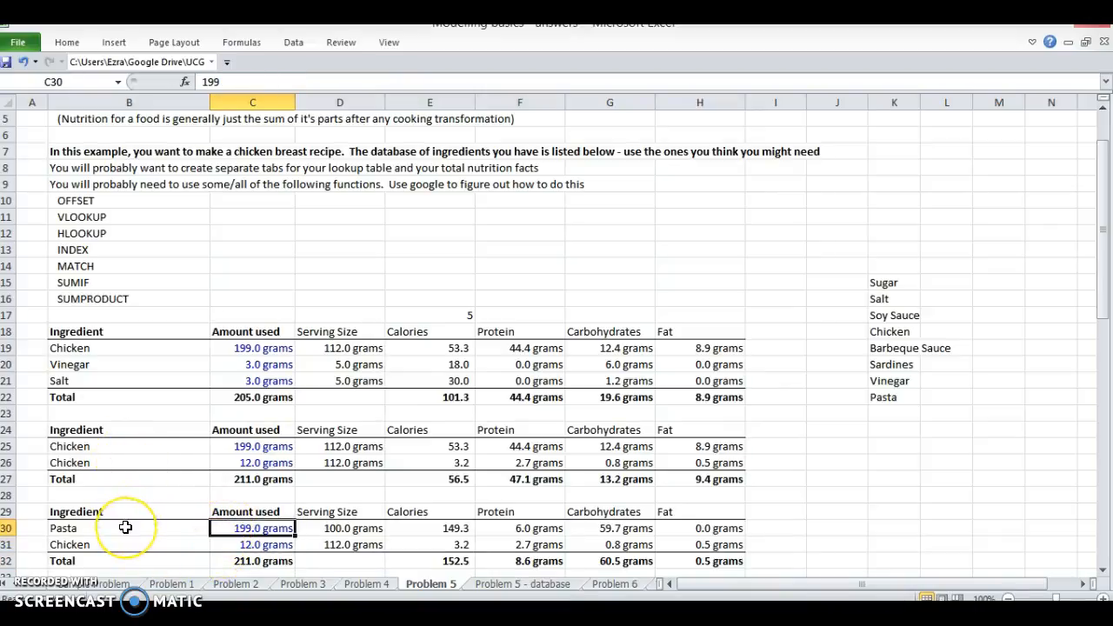
key("Down")
key("Down")
key("Left")
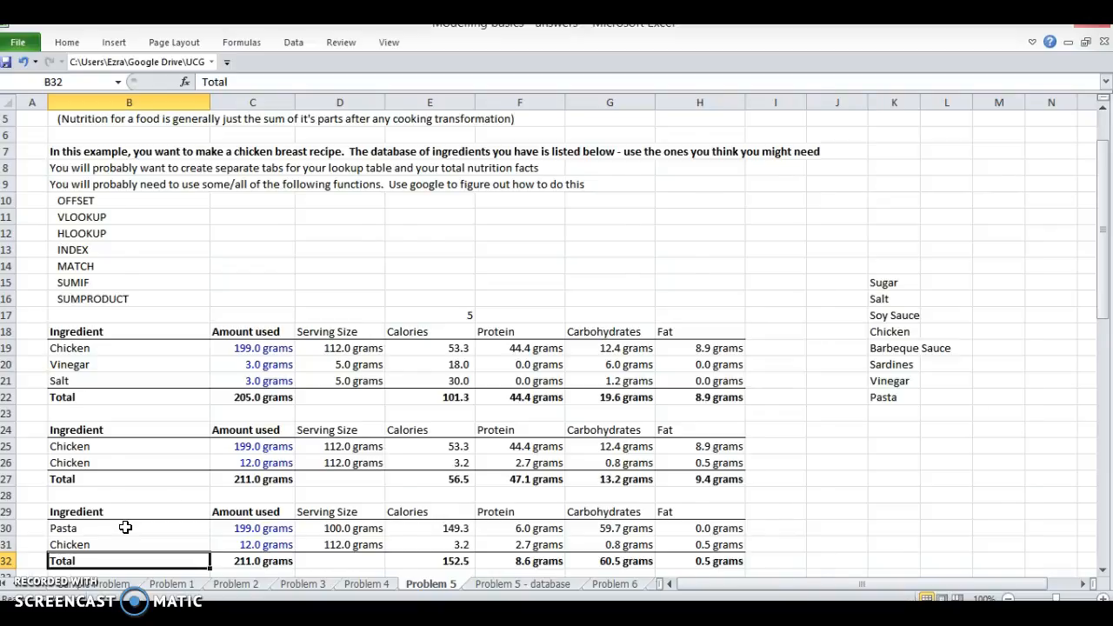
Step: Review the ingredient table on the Problem 5 - database sheet and select its full range G1:L9
key("ctrl+Page_Down")
key("Up")
key("Up")
key("Left")
key("Up")
key("ctrl+shift+Up")
key("Up")
key("Up")
key("ctrl+Up")
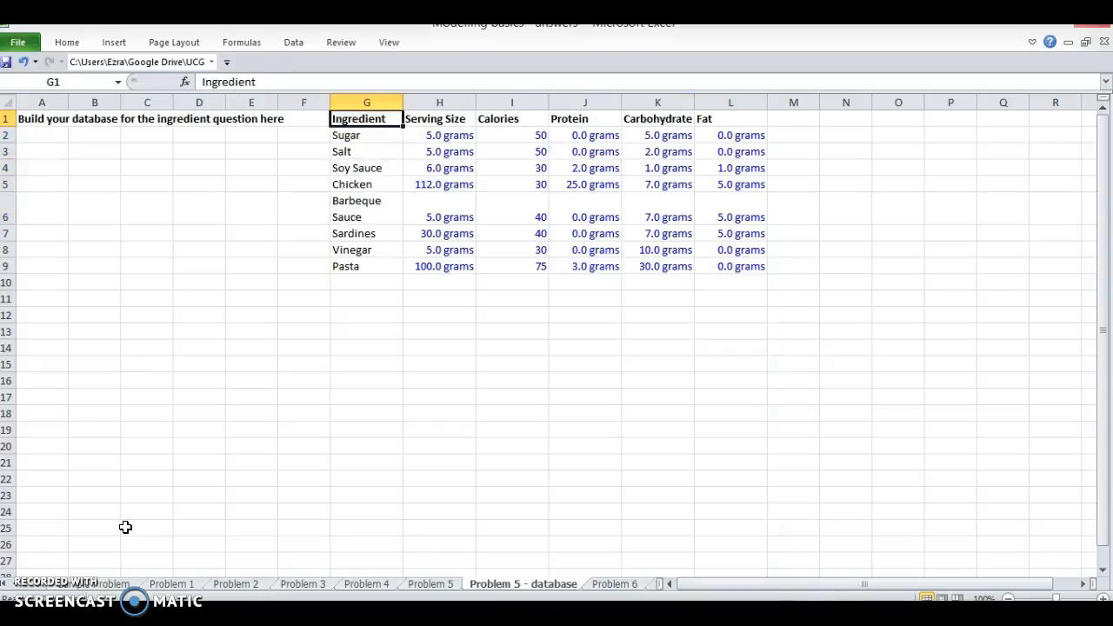
key("ctrl+a")
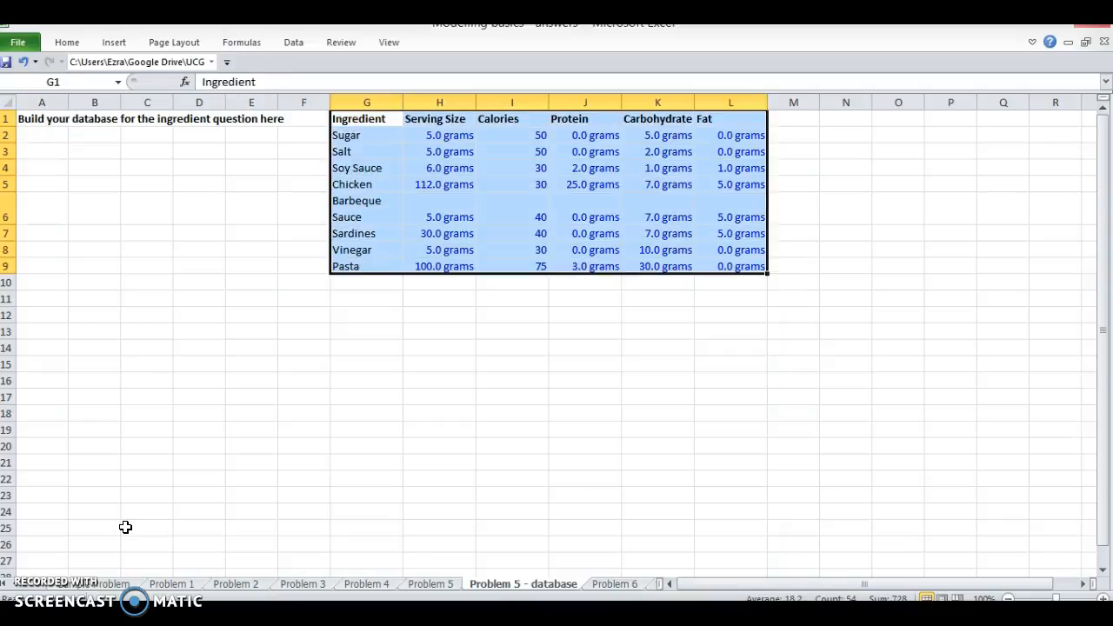
key("Right")
type("2013")
key("Tab")
key("ctrl+z")
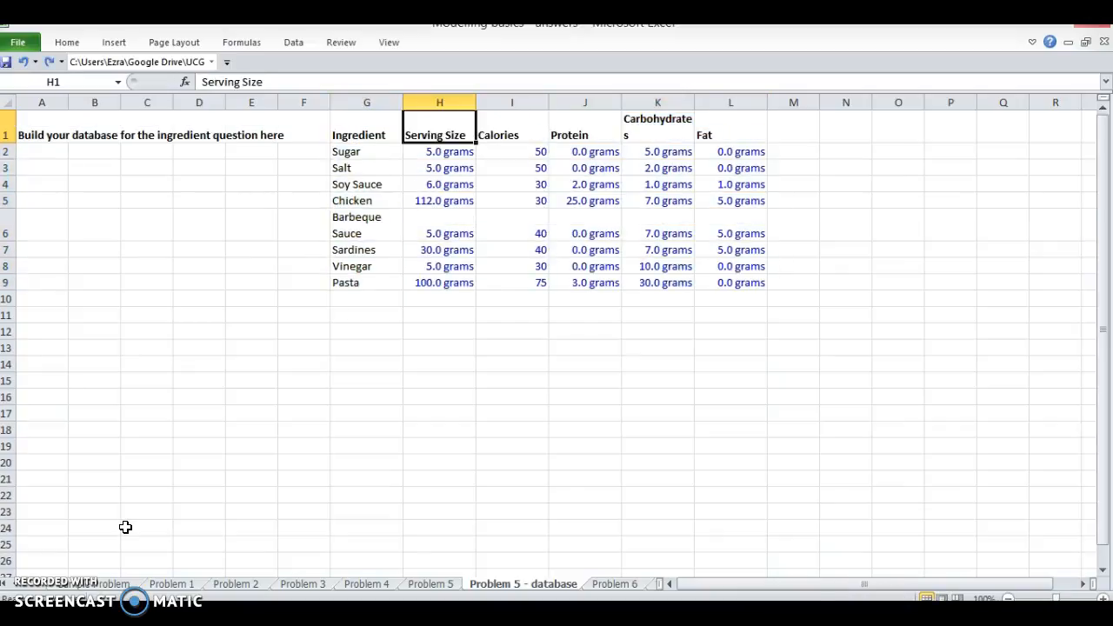
Step: Insert a blank column before Serving Size and enter the years 2013 and 2014 in H2:H3
key("ctrl+space")
key("ctrl+shift+equal")
key("Down")
type("2013")
key("Return")
type("2016")
key("Return")
Step: Delete the inserted year column H from the ingredient database and return to the ingredient names
key("ctrl+space")
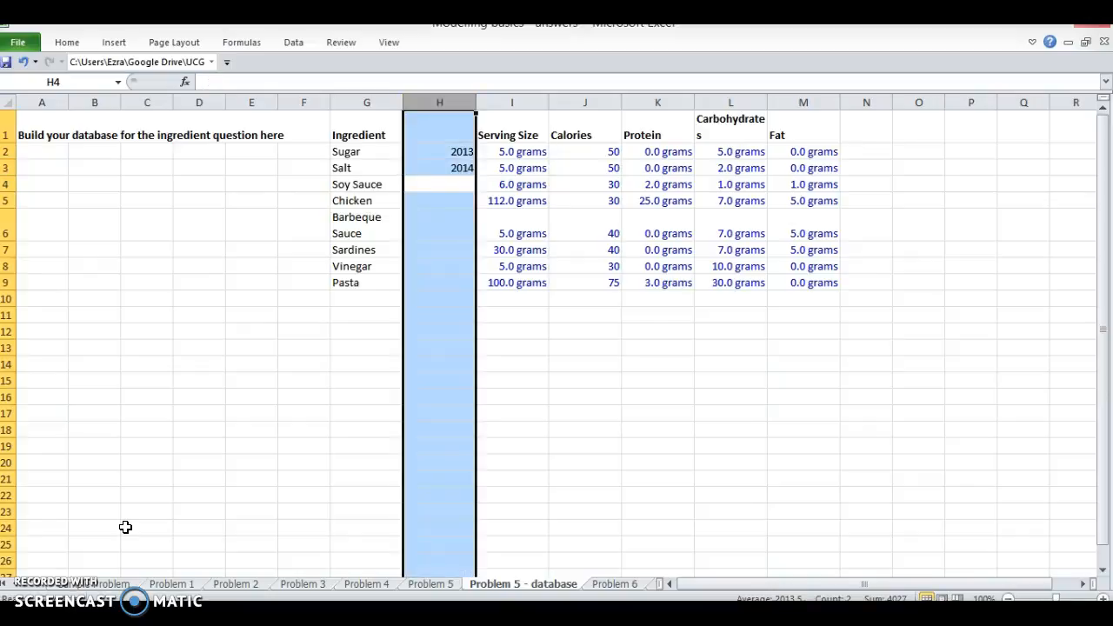
key("ctrl+minus")
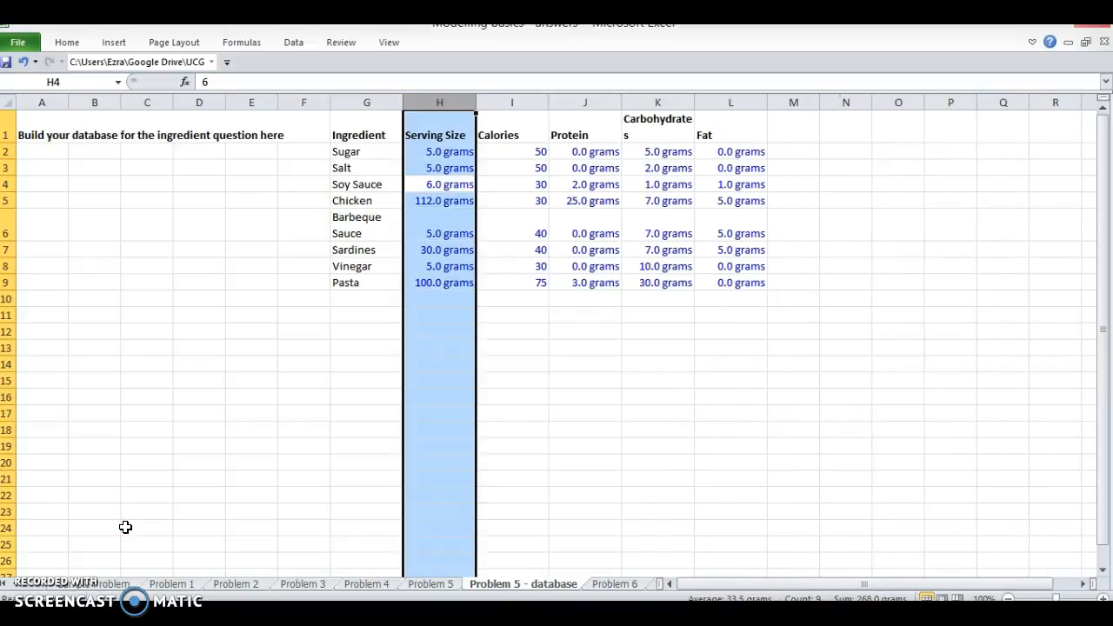
key("Left")
key("Up")
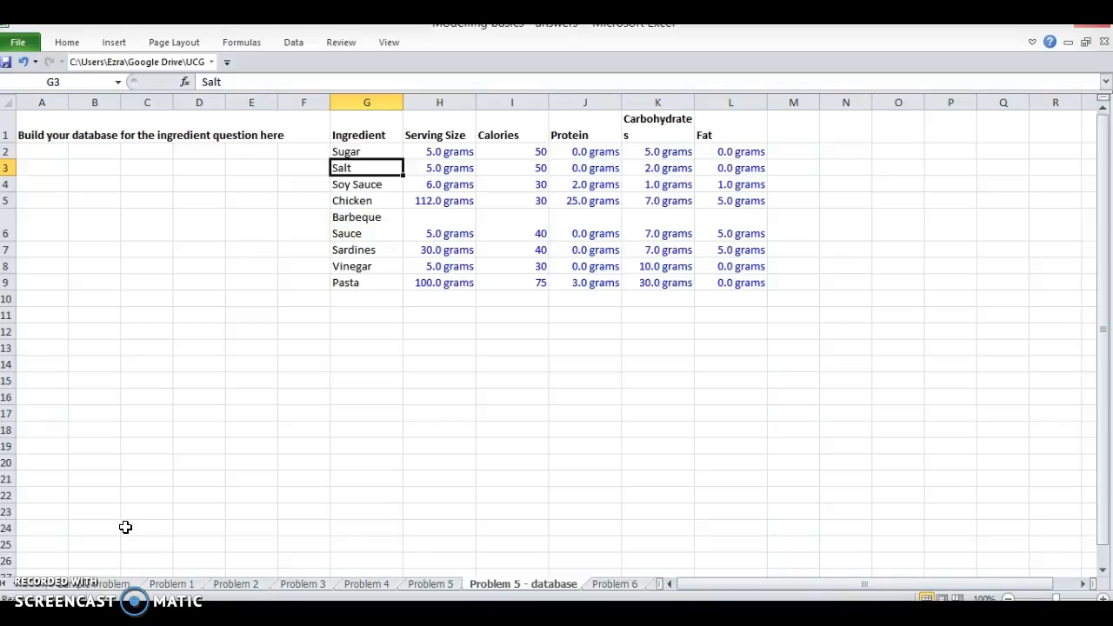